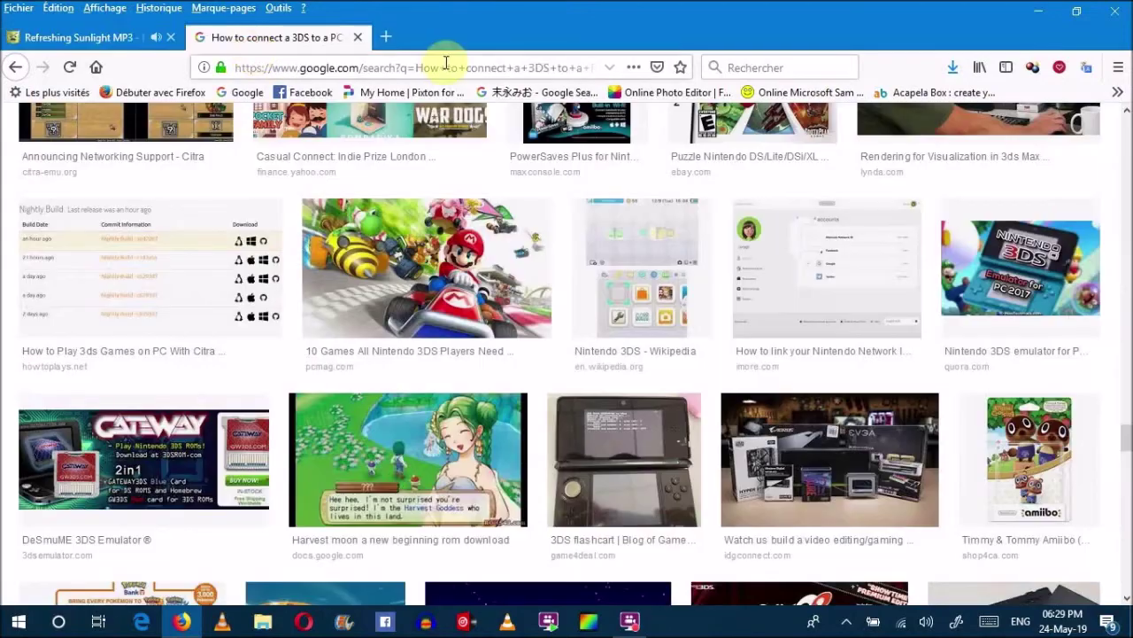
Minimise the browser showing the image search results to reach the desktop.
{"action": "scroll", "coordinate": [1118, 416], "scroll_direction": "up", "scroll_amount": 1}
{"action": "scroll", "coordinate": [1125, 425], "scroll_direction": "up", "scroll_amount": 5}
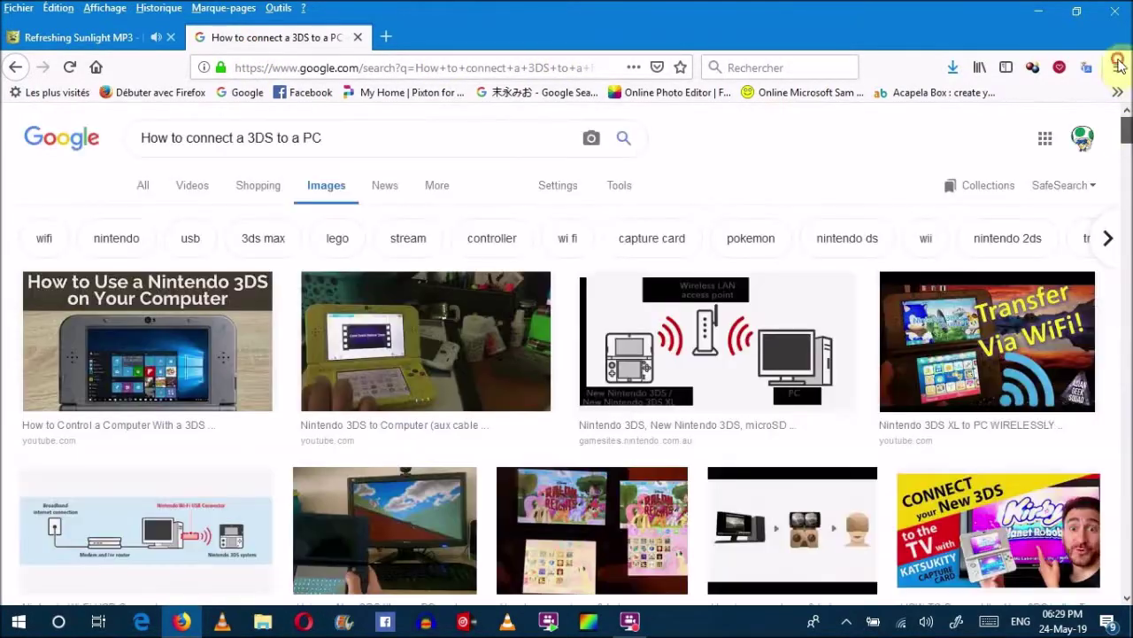
{"action": "left_click", "coordinate": [1038, 13]}
{"action": "left_click_drag", "start_coordinate": [538, 150], "coordinate": [1002, 25]}
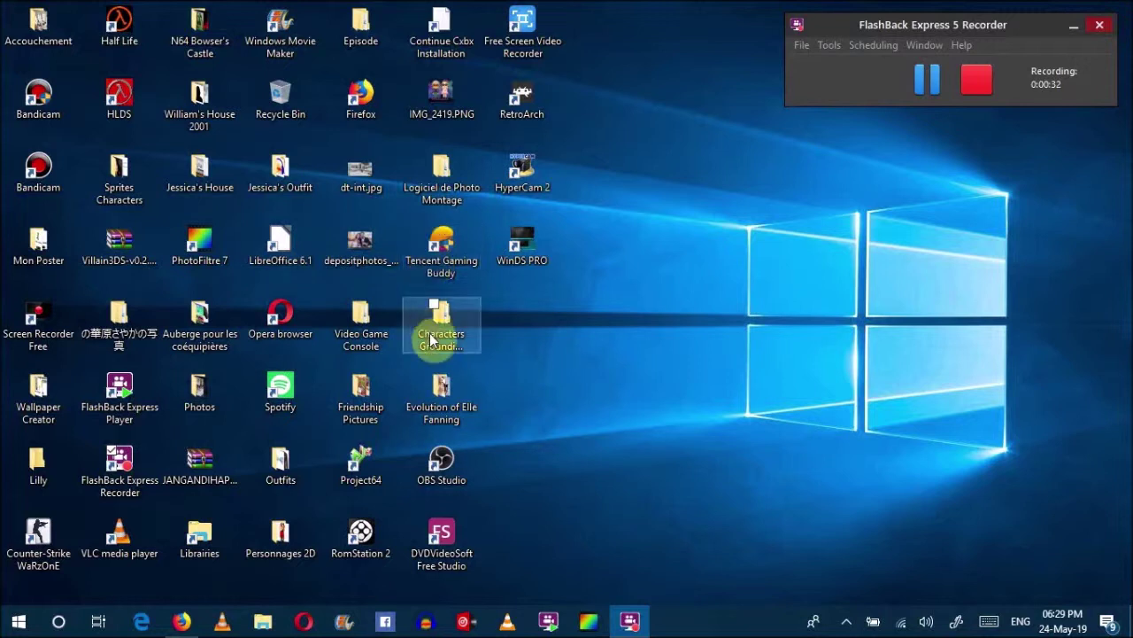
{"action": "left_click", "coordinate": [443, 250]}
{"action": "left_click", "coordinate": [445, 320]}
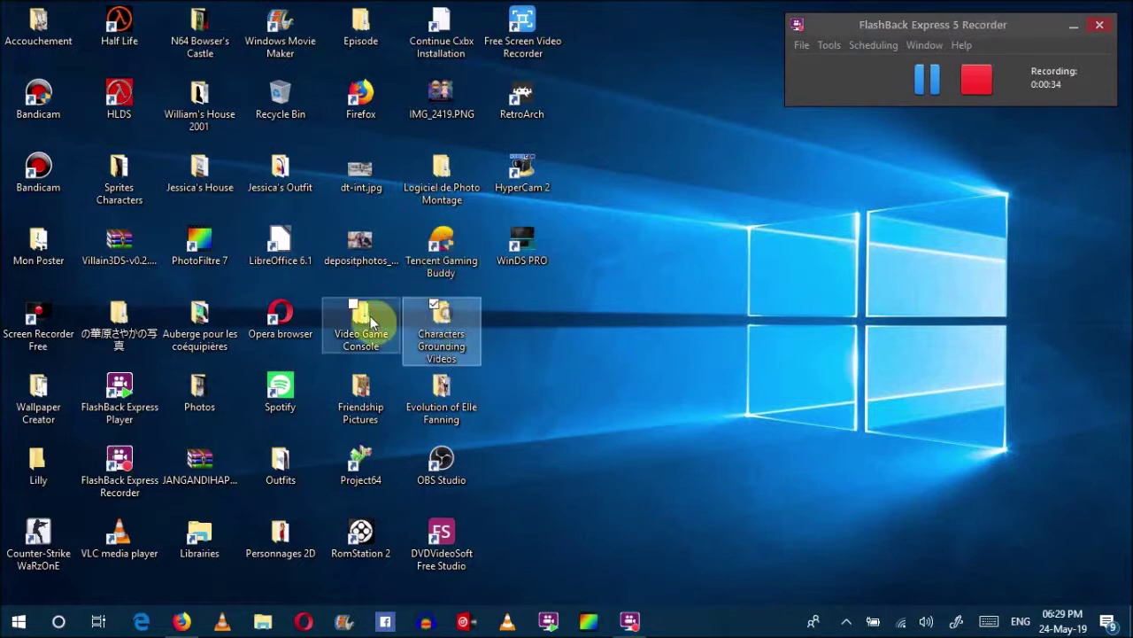
{"action": "left_click", "coordinate": [443, 394]}
{"action": "left_click", "coordinate": [443, 469]}
{"action": "left_click", "coordinate": [441, 538]}
{"action": "left_click", "coordinate": [280, 536]}
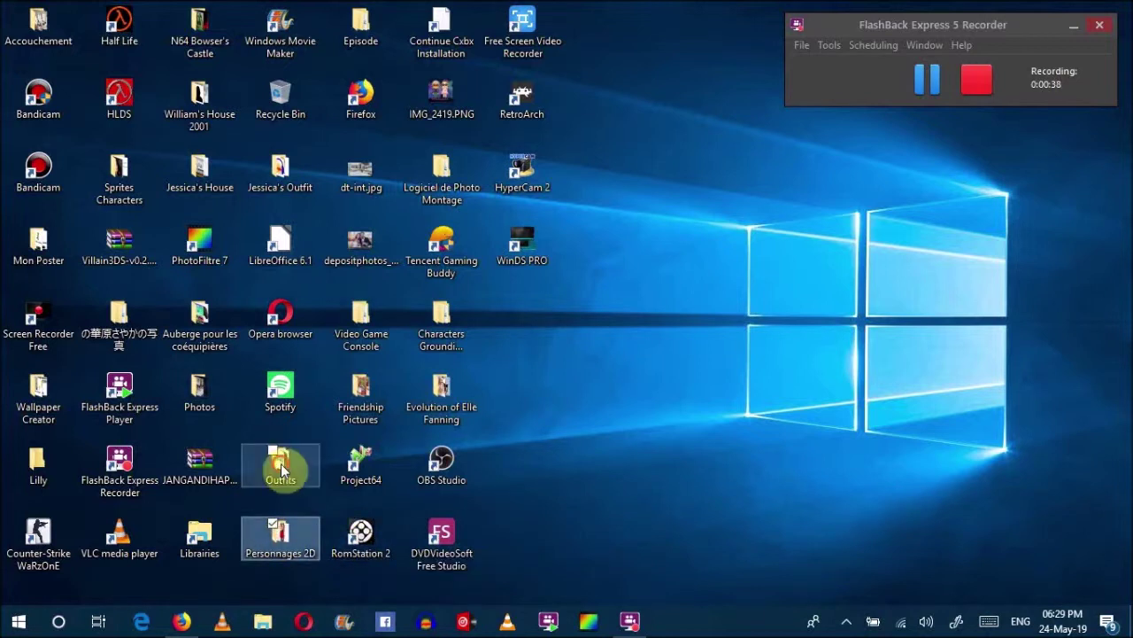
{"action": "left_click", "coordinate": [281, 467]}
{"action": "left_click", "coordinate": [282, 389]}
{"action": "left_click", "coordinate": [281, 319]}
{"action": "left_click", "coordinate": [289, 252]}
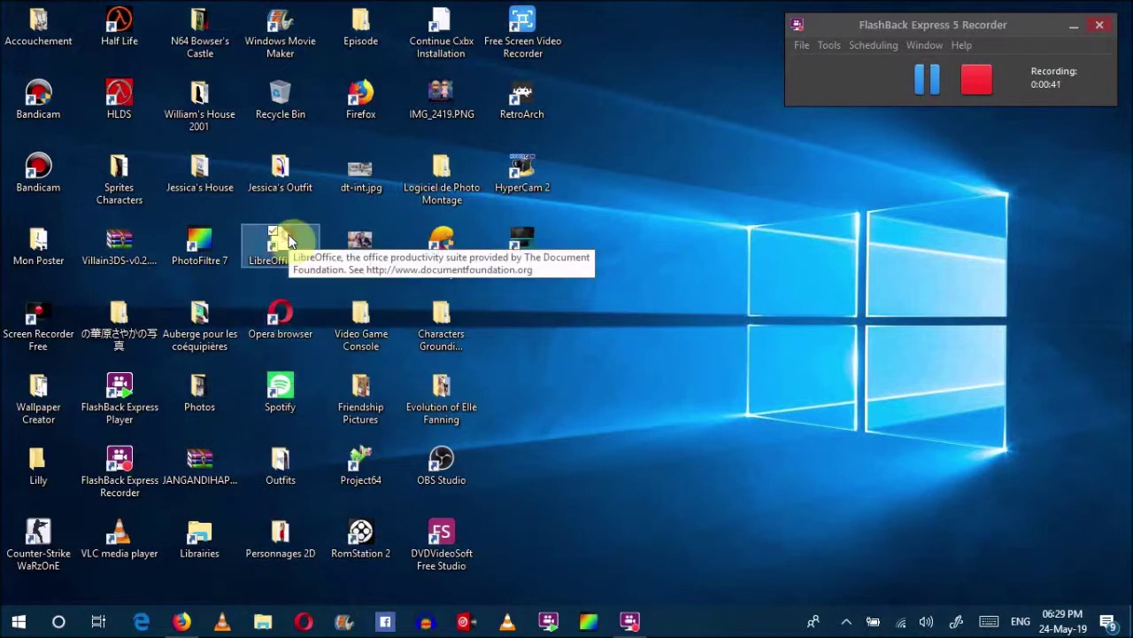
{"action": "left_click", "coordinate": [291, 177]}
{"action": "left_click", "coordinate": [294, 111]}
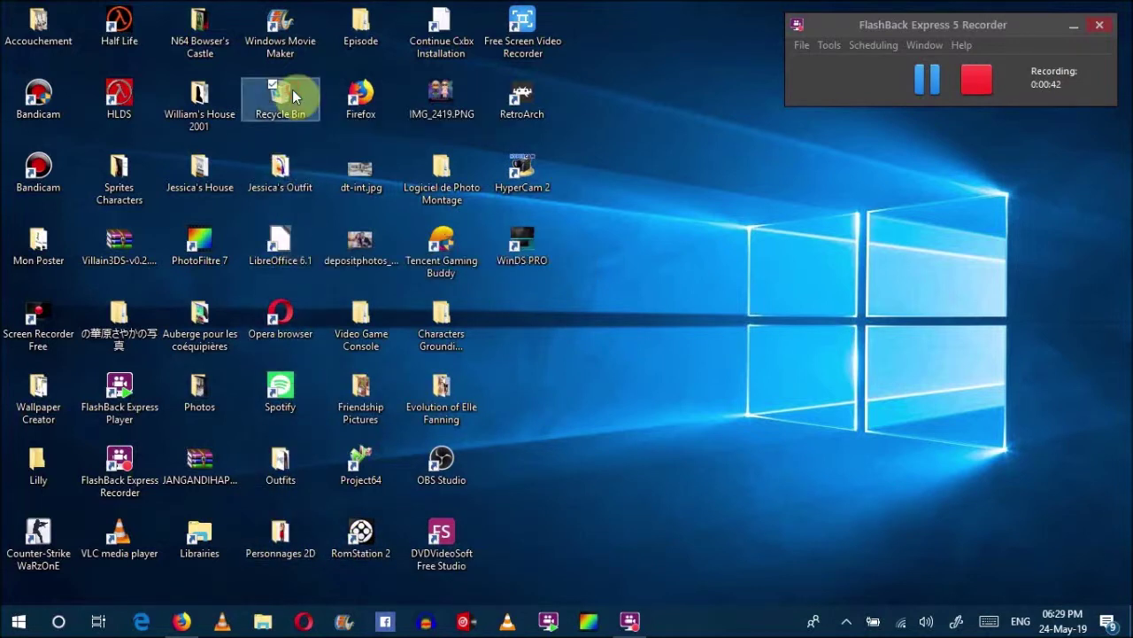
Launch PhotoFiltre 7 and create a blank image 1920 pixels wide and 1080 pixels high.
{"action": "left_click", "coordinate": [211, 241]}
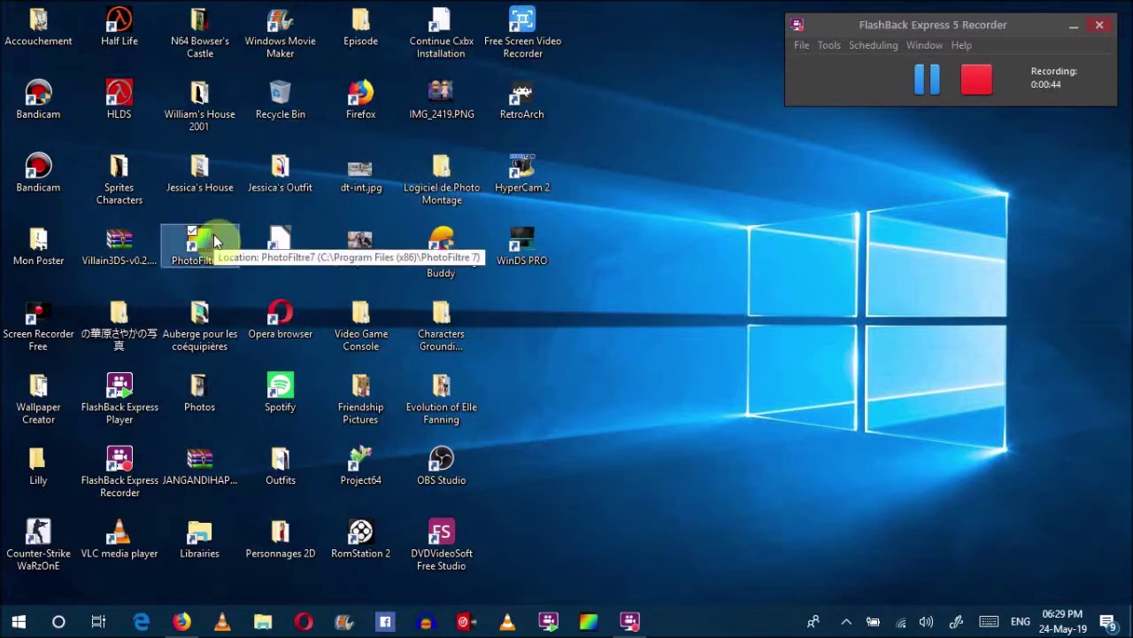
{"action": "double_click", "coordinate": [214, 241]}
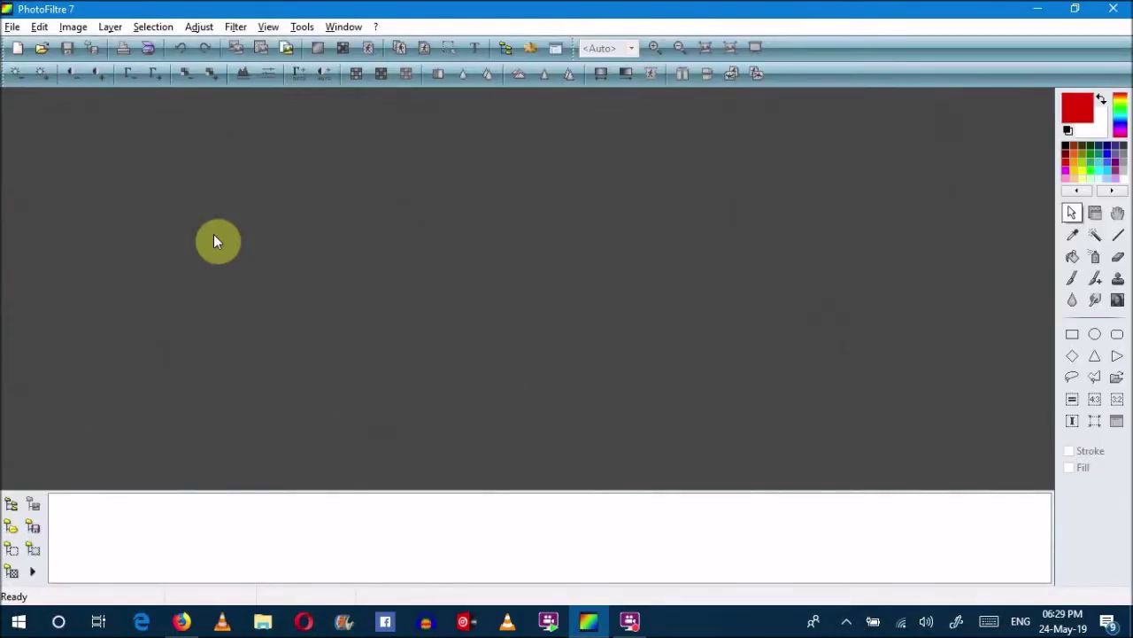
{"action": "left_click", "coordinate": [17, 47]}
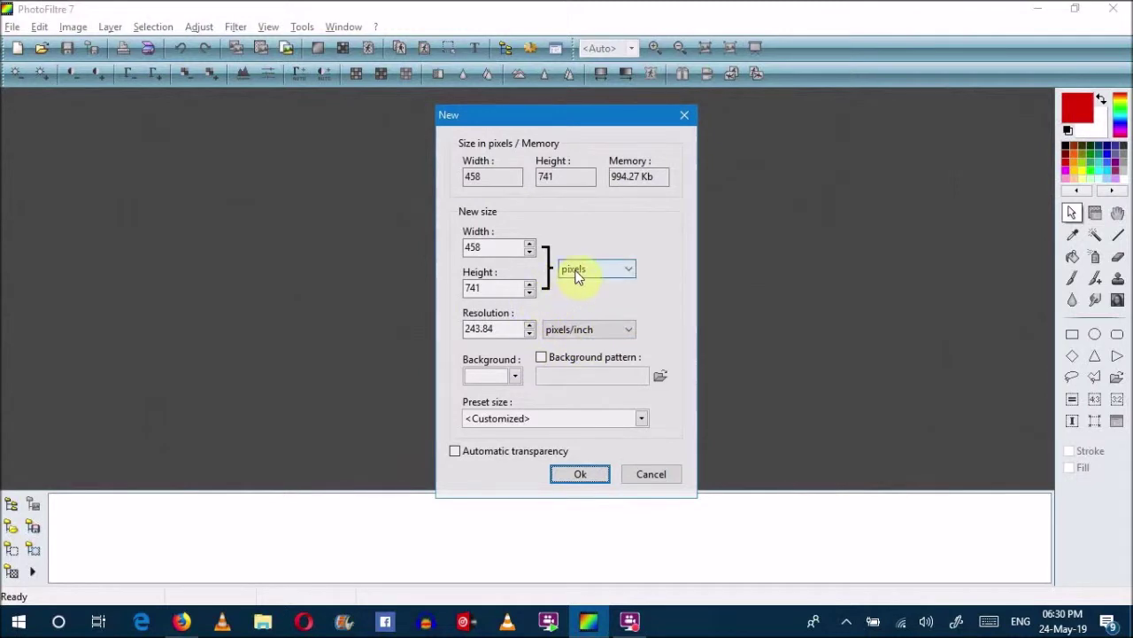
{"action": "double_click", "coordinate": [505, 290]}
{"action": "key", "text": "BackSpace"}
{"action": "double_click", "coordinate": [482, 241]}
{"action": "key", "text": "BackSpace"}
{"action": "type", "text": "1920"}
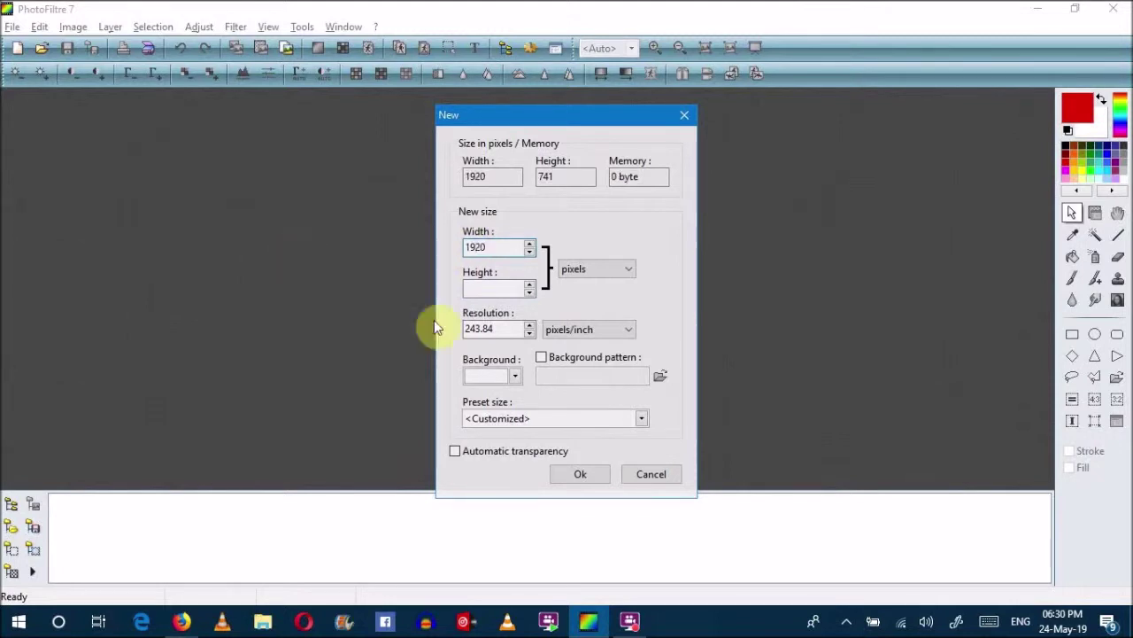
{"action": "left_click", "coordinate": [496, 288]}
{"action": "type", "text": "1080"}
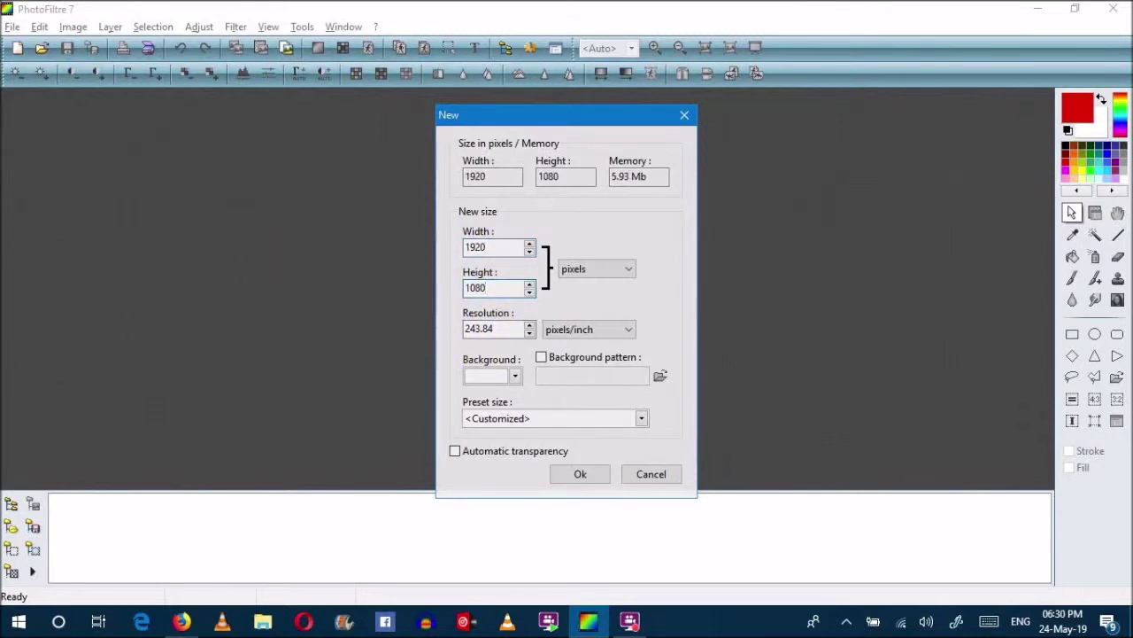
{"action": "left_click", "coordinate": [599, 473]}
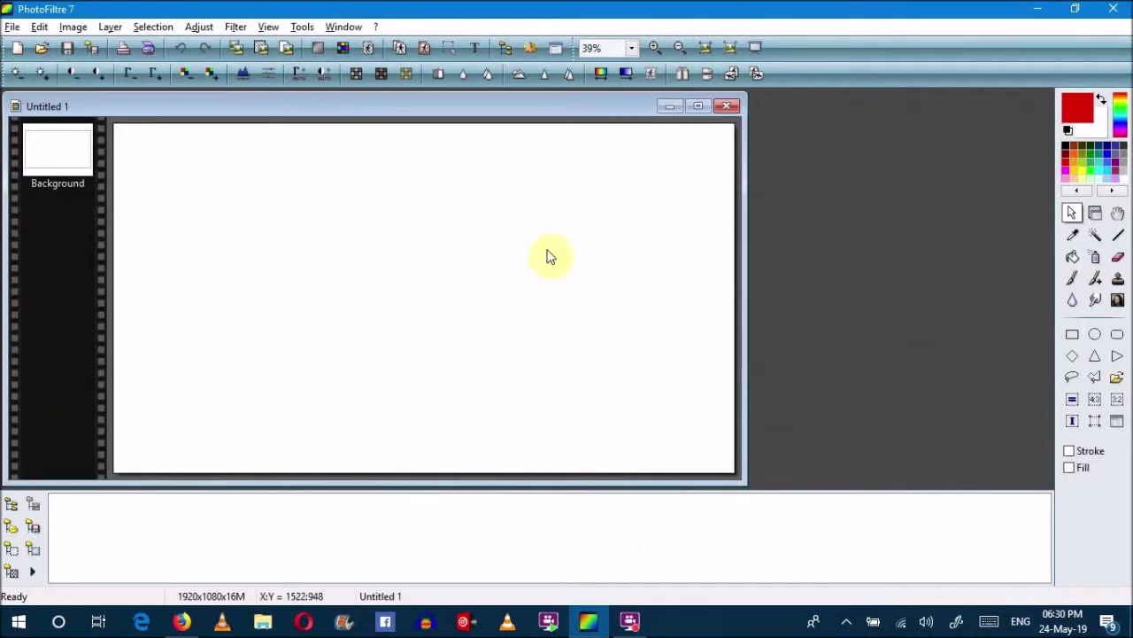
Open the woman's selfie photo from the "Hommage de notre collaboratrice" pictures folder and close it again.
{"action": "left_click", "coordinate": [11, 27]}
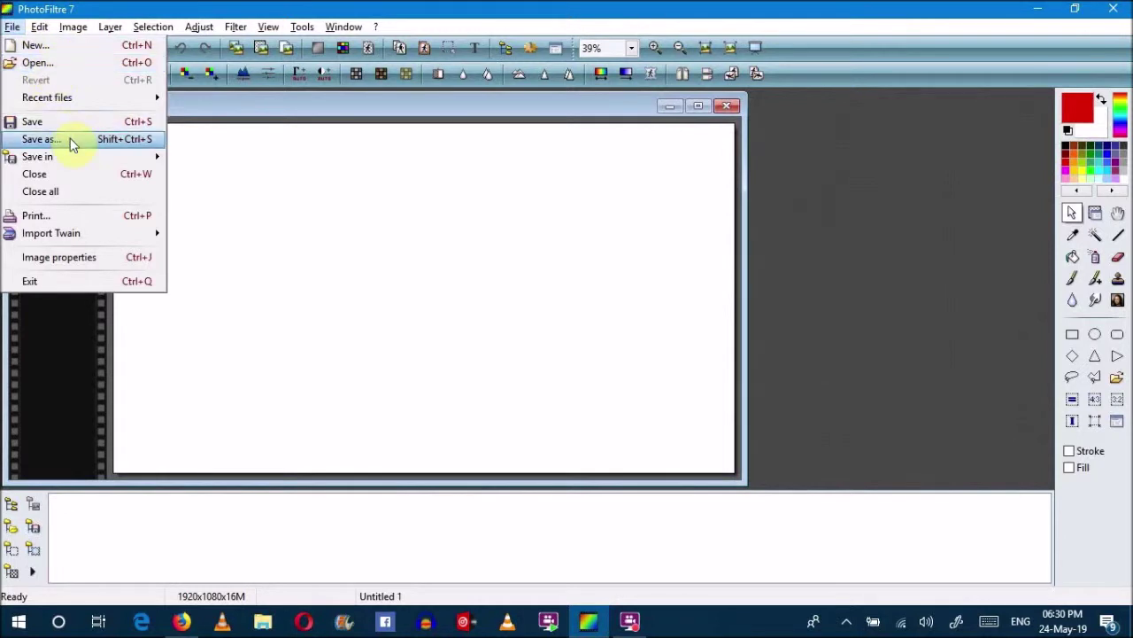
{"action": "left_click", "coordinate": [63, 65]}
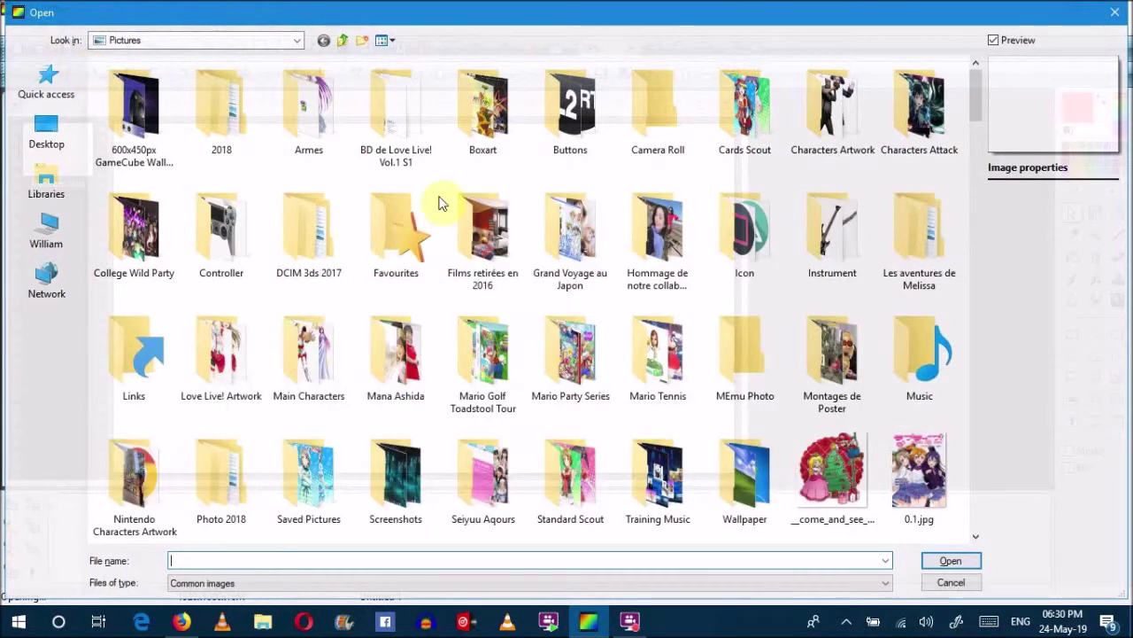
{"action": "left_click", "coordinate": [682, 246]}
{"action": "double_click", "coordinate": [682, 247]}
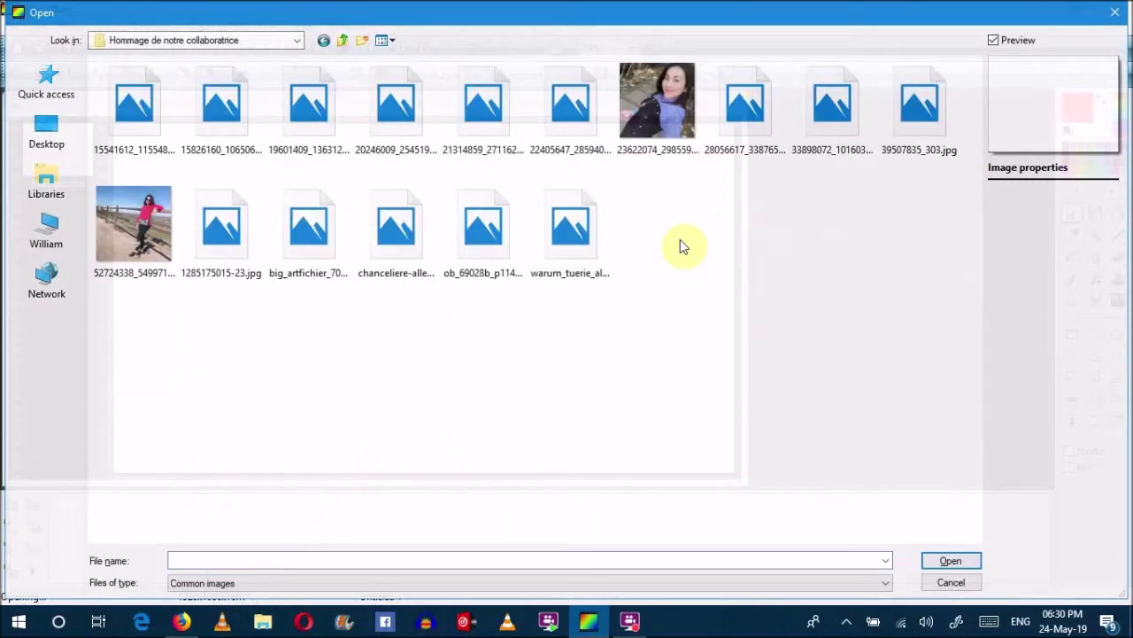
{"action": "double_click", "coordinate": [653, 106]}
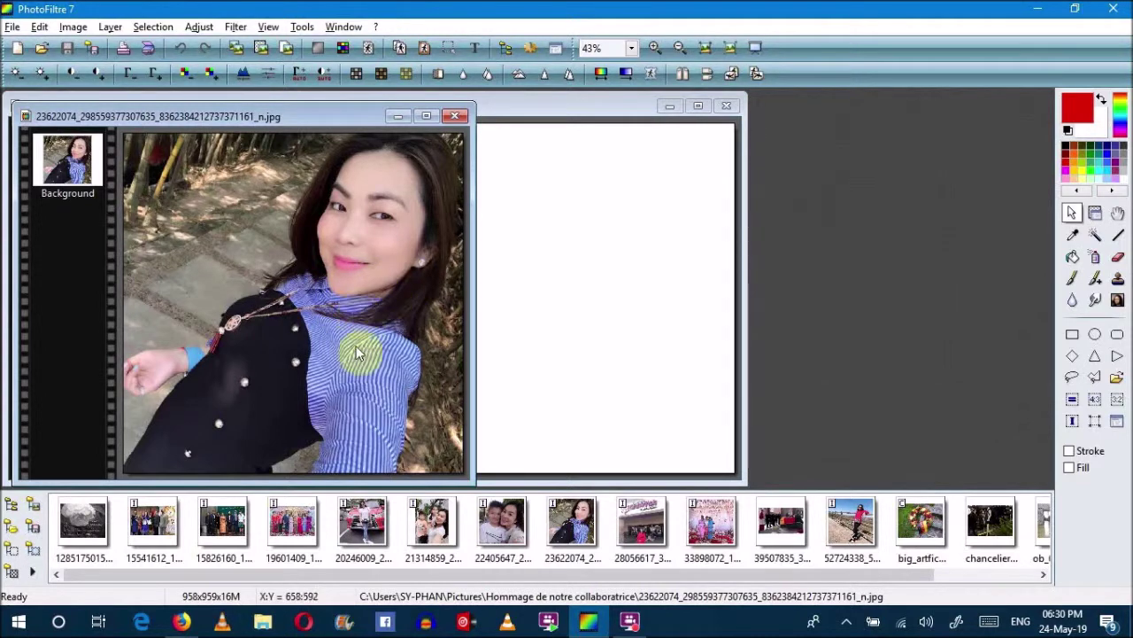
{"action": "left_click", "coordinate": [455, 115]}
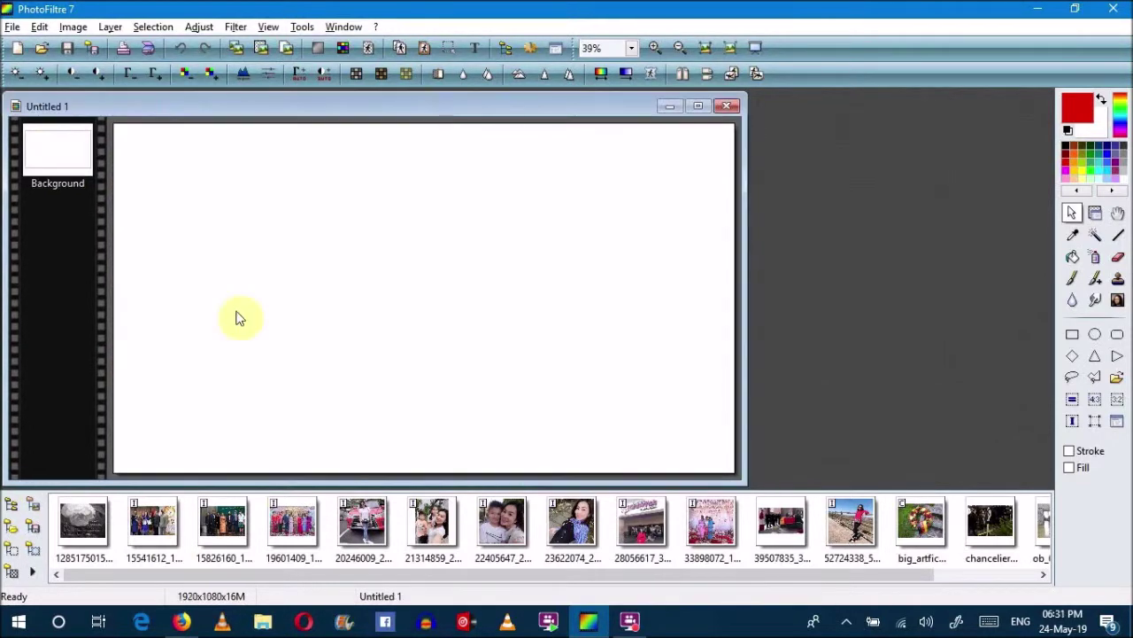
Load the DCIM subfolder 221NIN03 from the SDXC card (F:) into the image explorer.
{"action": "left_click", "coordinate": [18, 503]}
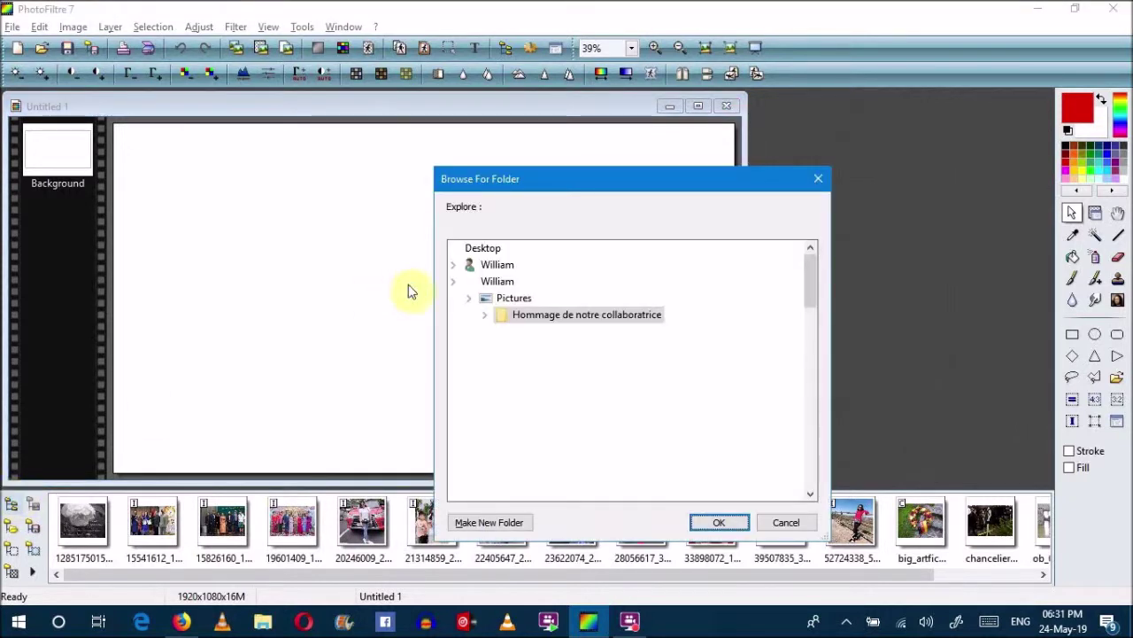
{"action": "scroll", "coordinate": [625, 346], "scroll_direction": "up", "scroll_amount": 2}
{"action": "left_click_drag", "start_coordinate": [806, 295], "coordinate": [804, 413]}
{"action": "double_click", "coordinate": [512, 347]}
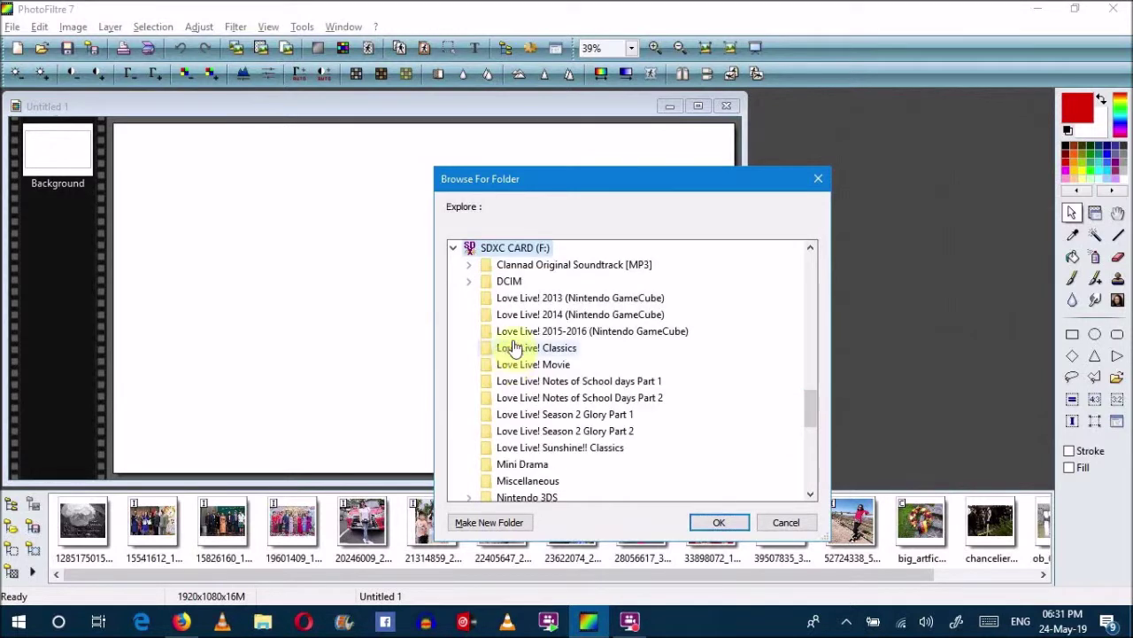
{"action": "double_click", "coordinate": [512, 280]}
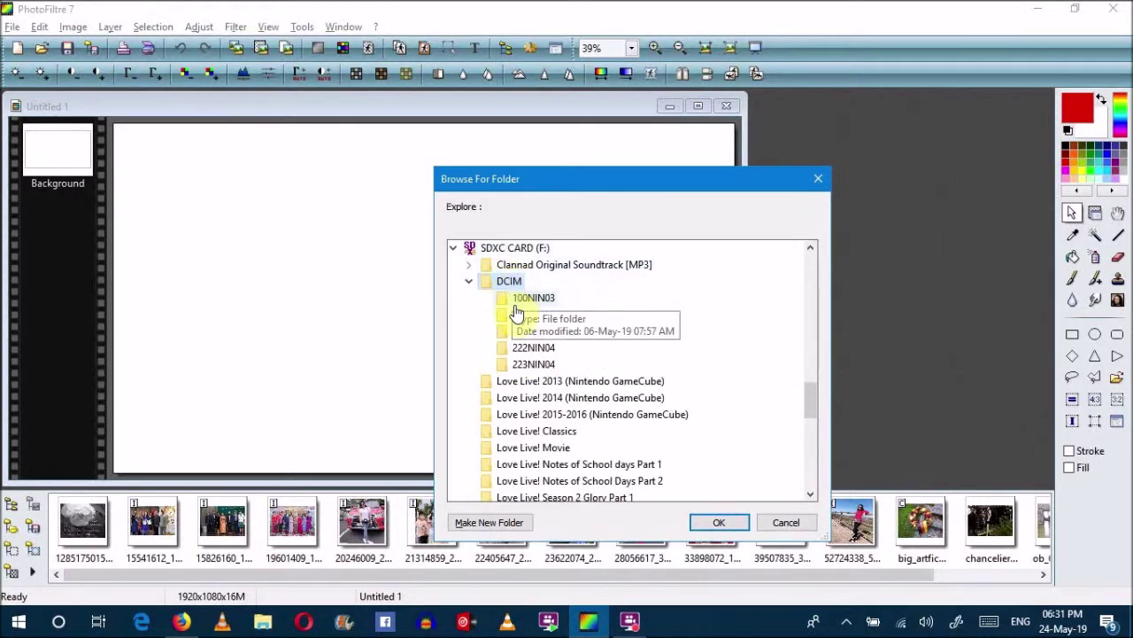
{"action": "left_click", "coordinate": [528, 330]}
{"action": "left_click", "coordinate": [698, 521]}
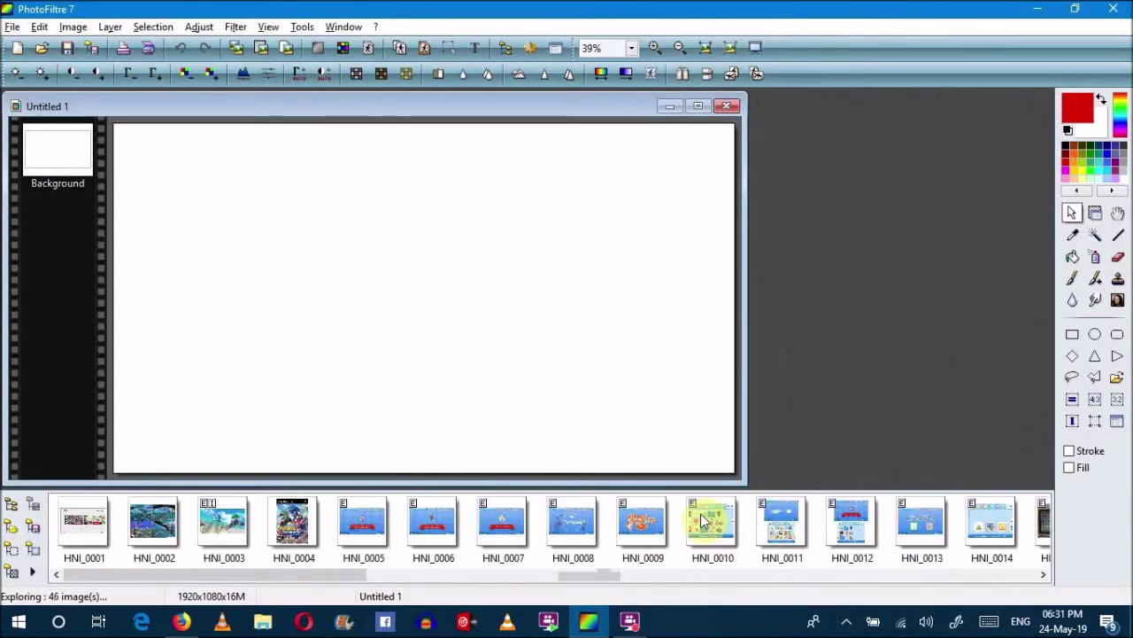
Switch to Firefox to check the playback of the Refreshing Sunlight track, and return to PhotoFiltre 7.
{"action": "left_click", "coordinate": [181, 621]}
{"action": "left_click", "coordinate": [91, 36]}
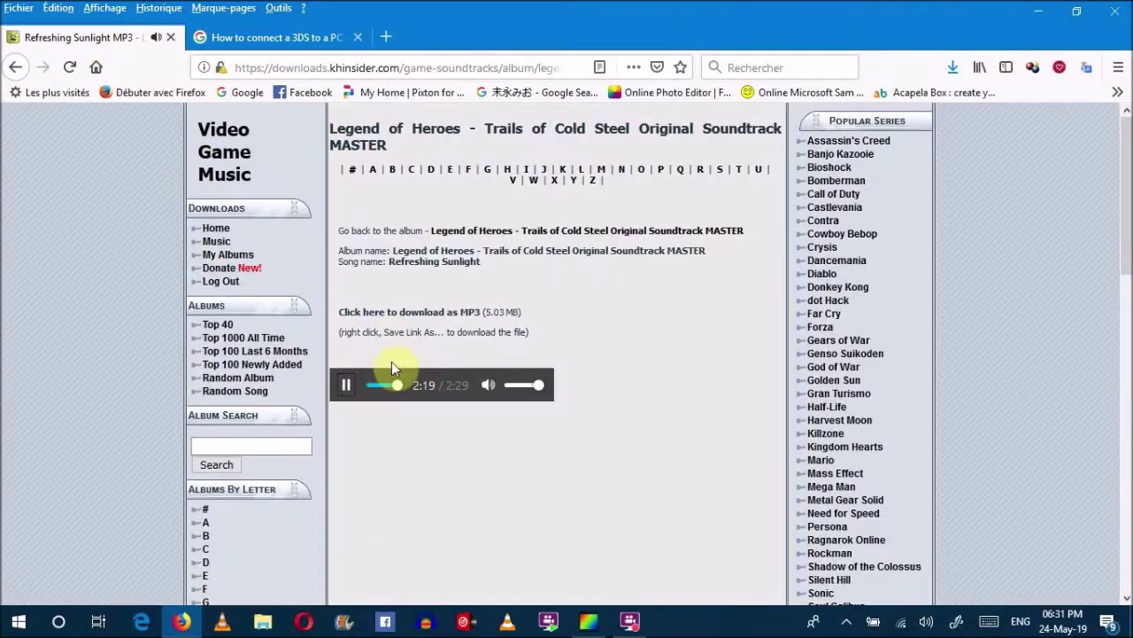
{"action": "left_click", "coordinate": [629, 620]}
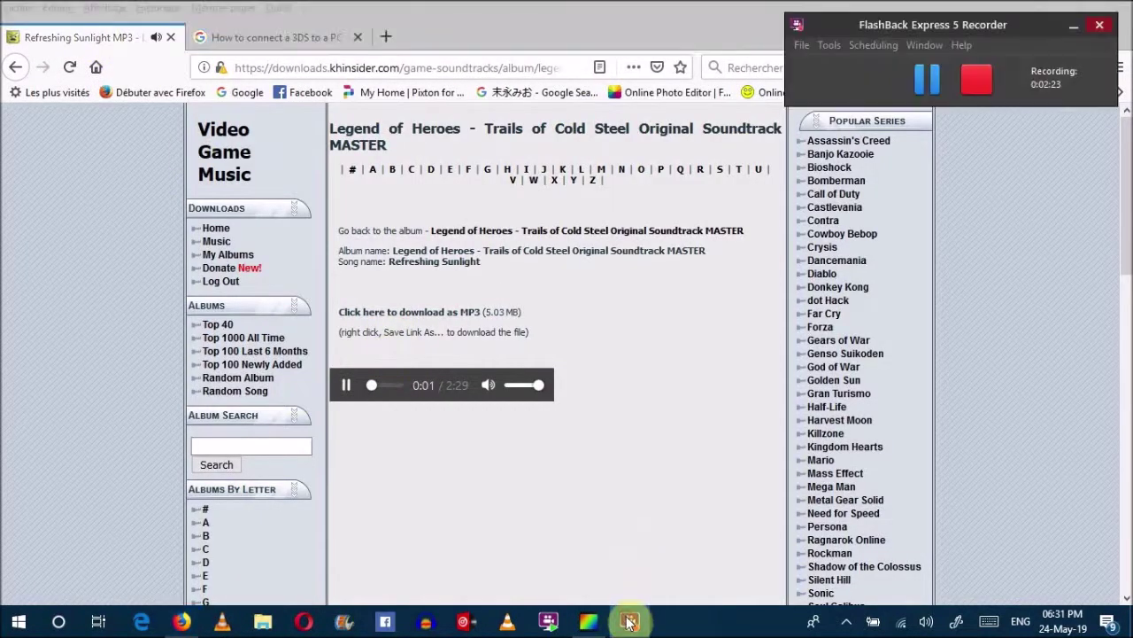
{"action": "left_click", "coordinate": [591, 624]}
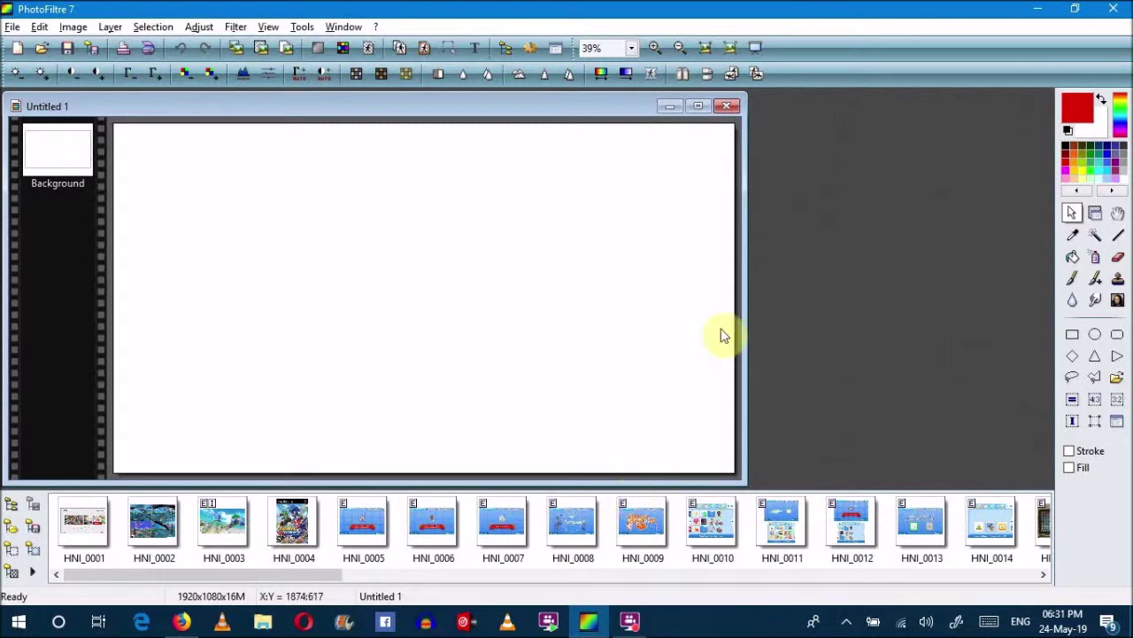
Load the SD card's folder of Mii character images into the image explorer and add HAA_0015 to the blank image as a layer.
{"action": "left_click", "coordinate": [12, 505]}
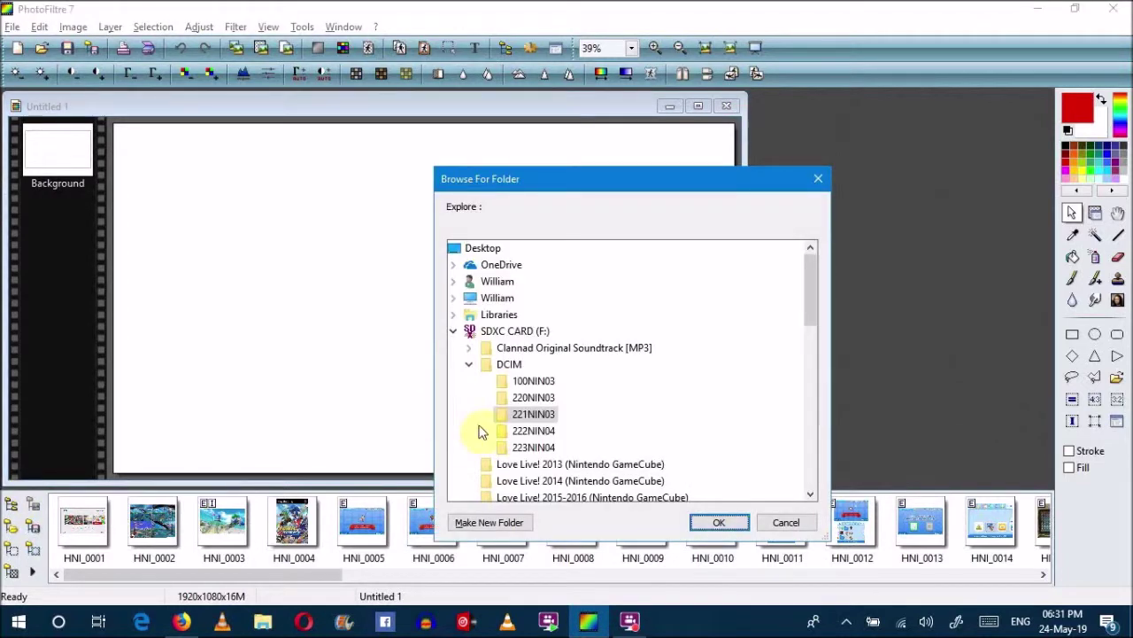
{"action": "left_click", "coordinate": [719, 521]}
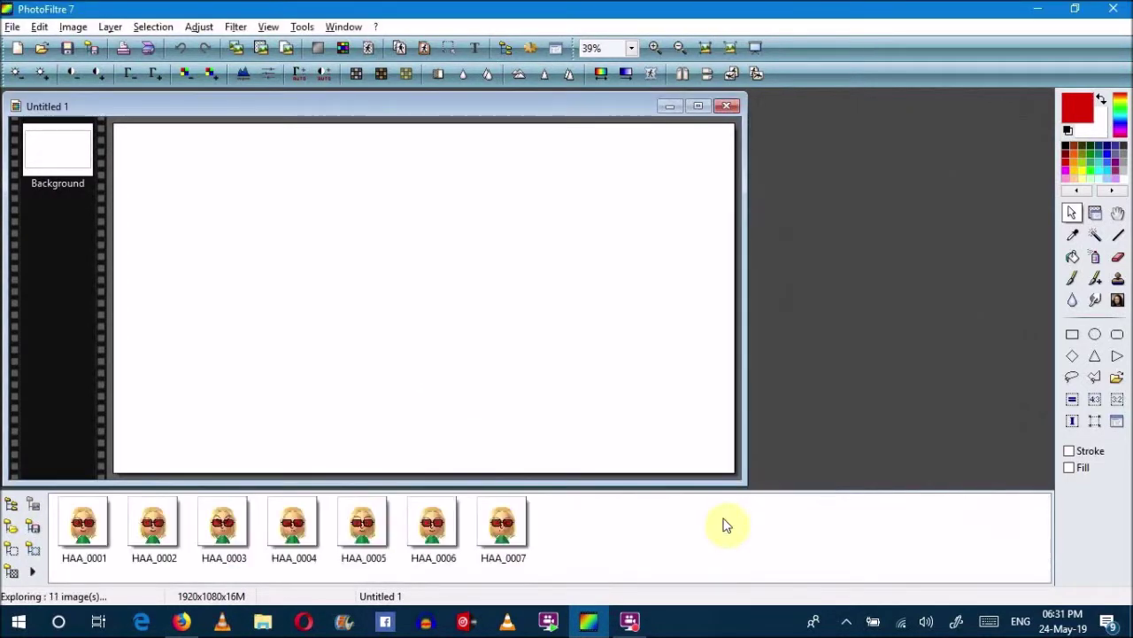
{"action": "left_click_drag", "start_coordinate": [152, 572], "coordinate": [230, 567]}
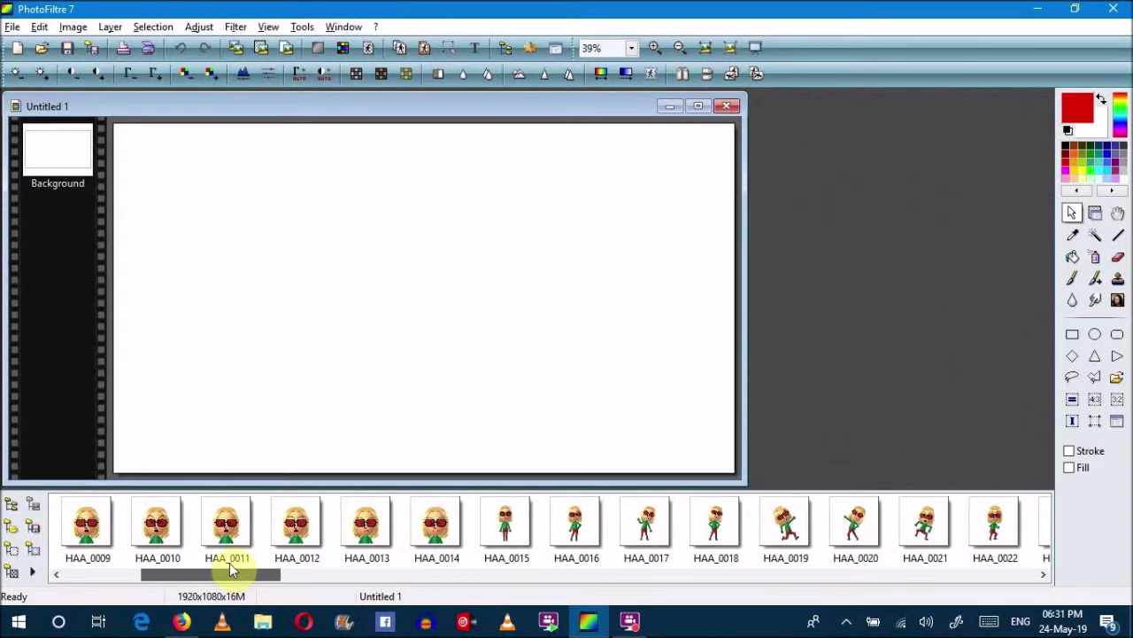
{"action": "left_click_drag", "start_coordinate": [230, 567], "coordinate": [230, 567]}
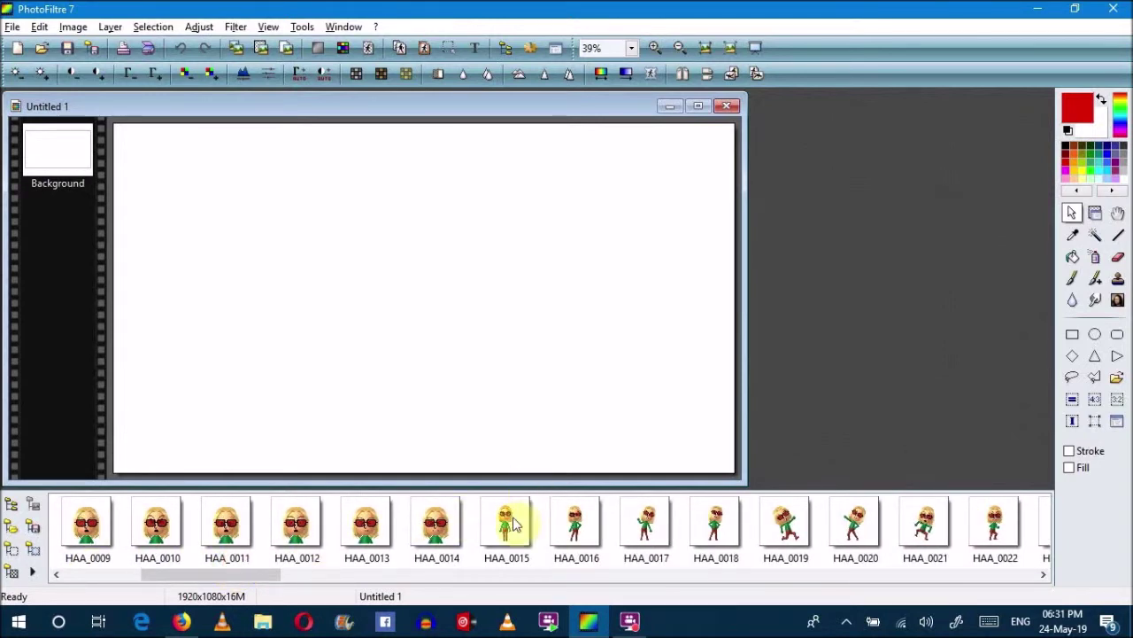
{"action": "left_click_drag", "start_coordinate": [512, 535], "coordinate": [199, 333]}
Enlarge the Mii layer to about 555 × 555 pixels and move it to the upper right of the image.
{"action": "right_click", "coordinate": [247, 288]}
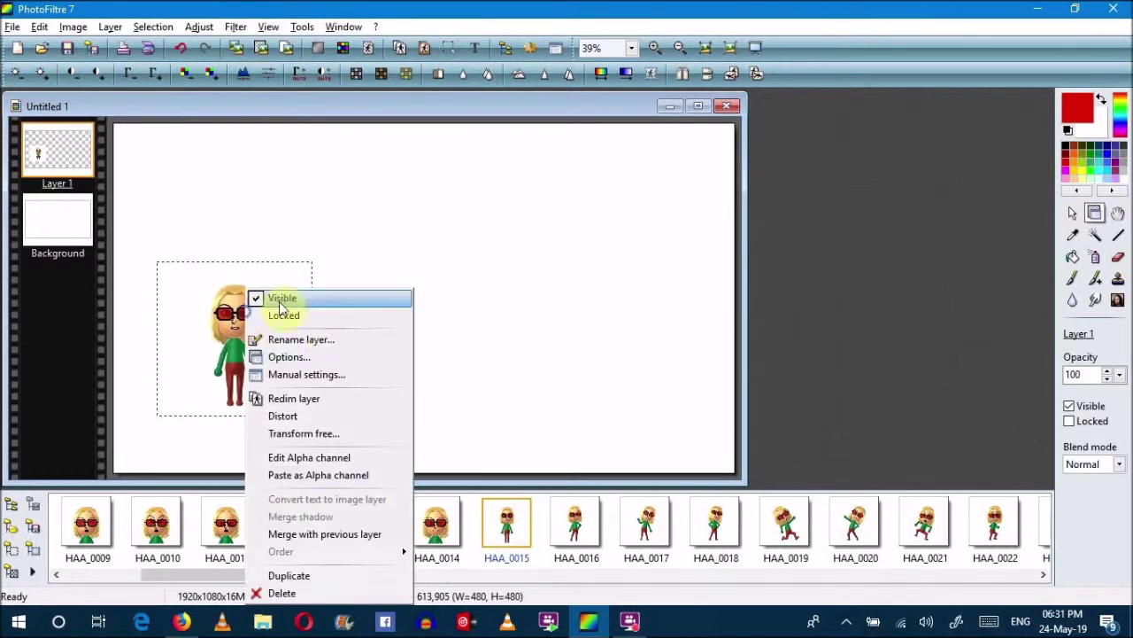
{"action": "left_click", "coordinate": [338, 399]}
{"action": "left_click_drag", "start_coordinate": [313, 263], "coordinate": [370, 240]}
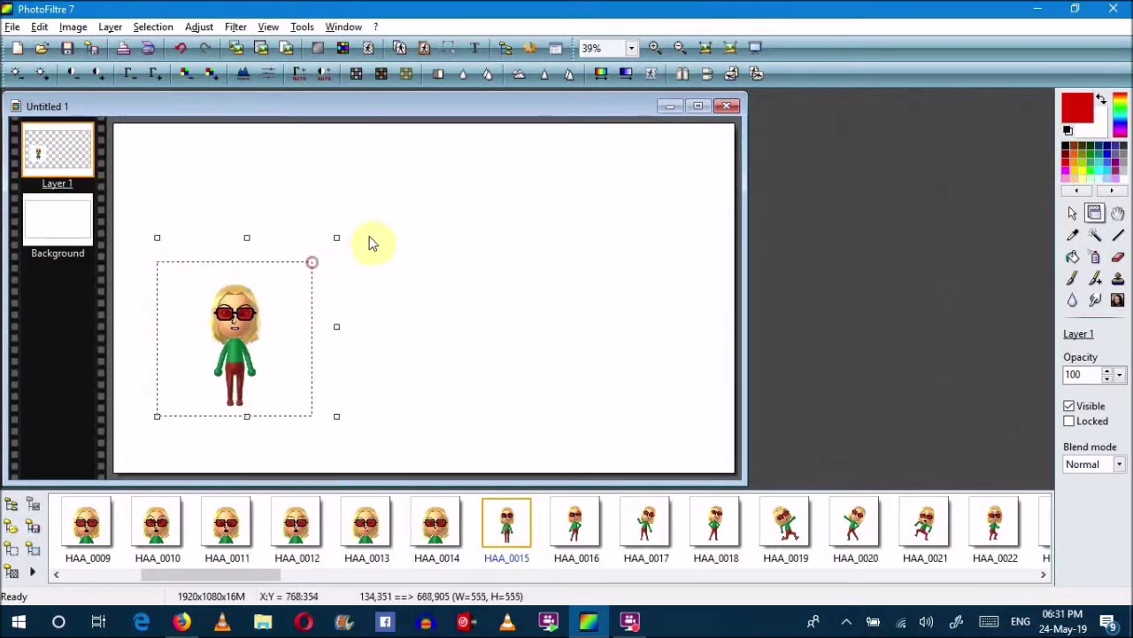
{"action": "left_click_drag", "start_coordinate": [254, 335], "coordinate": [629, 250]}
{"action": "right_click", "coordinate": [627, 315]}
{"action": "left_click", "coordinate": [651, 323]}
{"action": "left_click", "coordinate": [363, 279]}
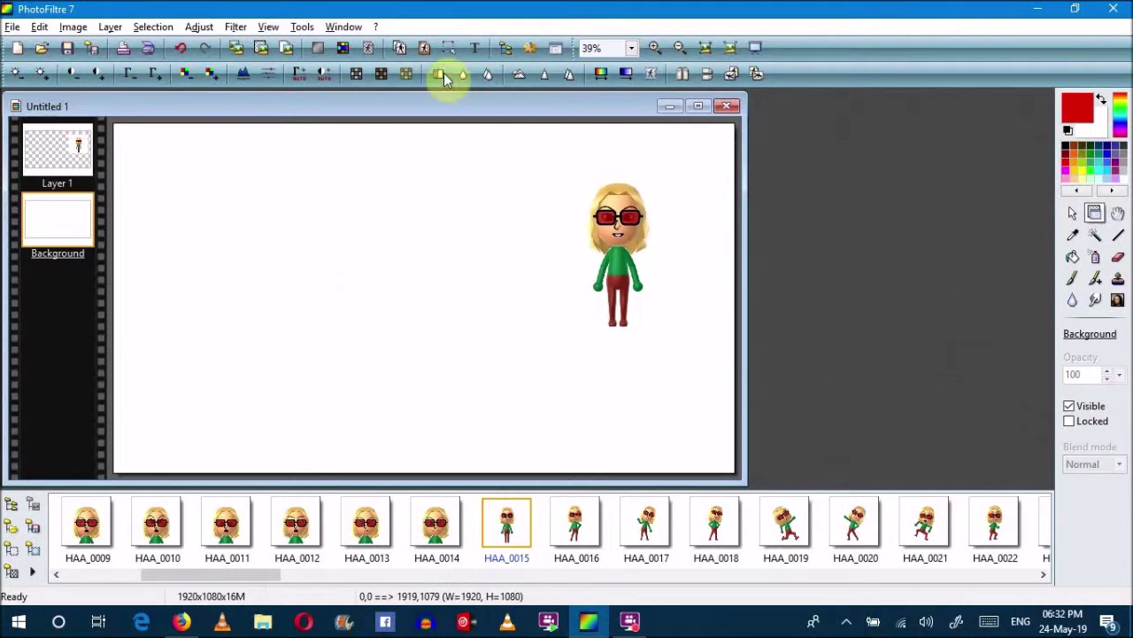
Add a two-line text with the character's full name, repeated in parentheses on the second line, in the MARIOFontv3-Solidd font.
{"action": "left_click", "coordinate": [478, 47]}
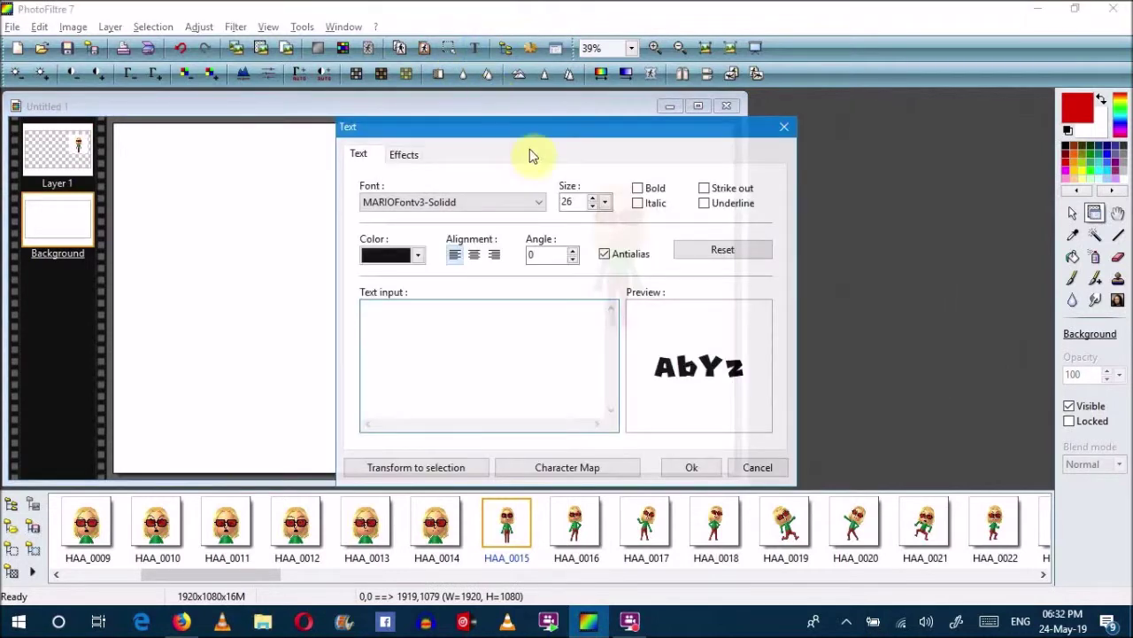
{"action": "left_click", "coordinate": [534, 201]}
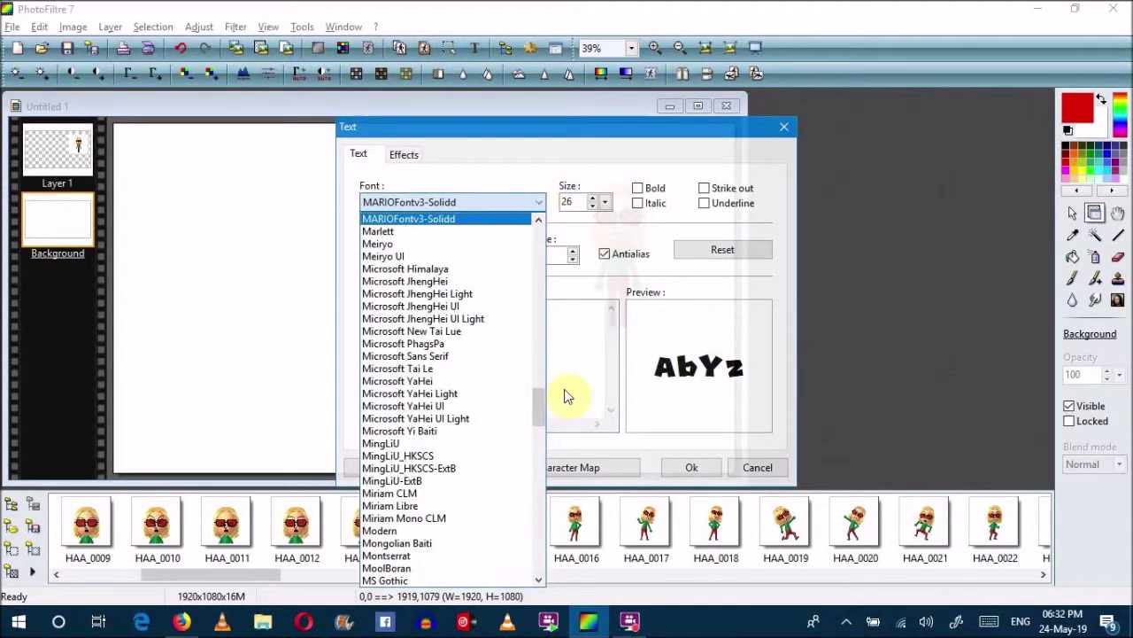
{"action": "left_click_drag", "start_coordinate": [540, 403], "coordinate": [521, 381]}
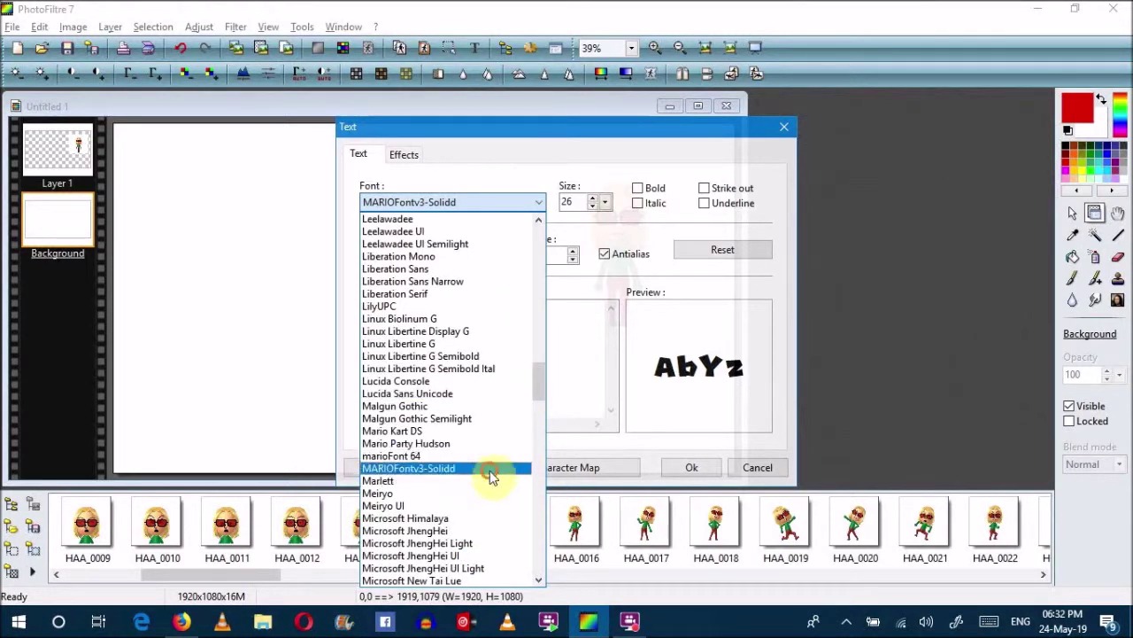
{"action": "left_click", "coordinate": [491, 470]}
{"action": "left_click", "coordinate": [463, 345]}
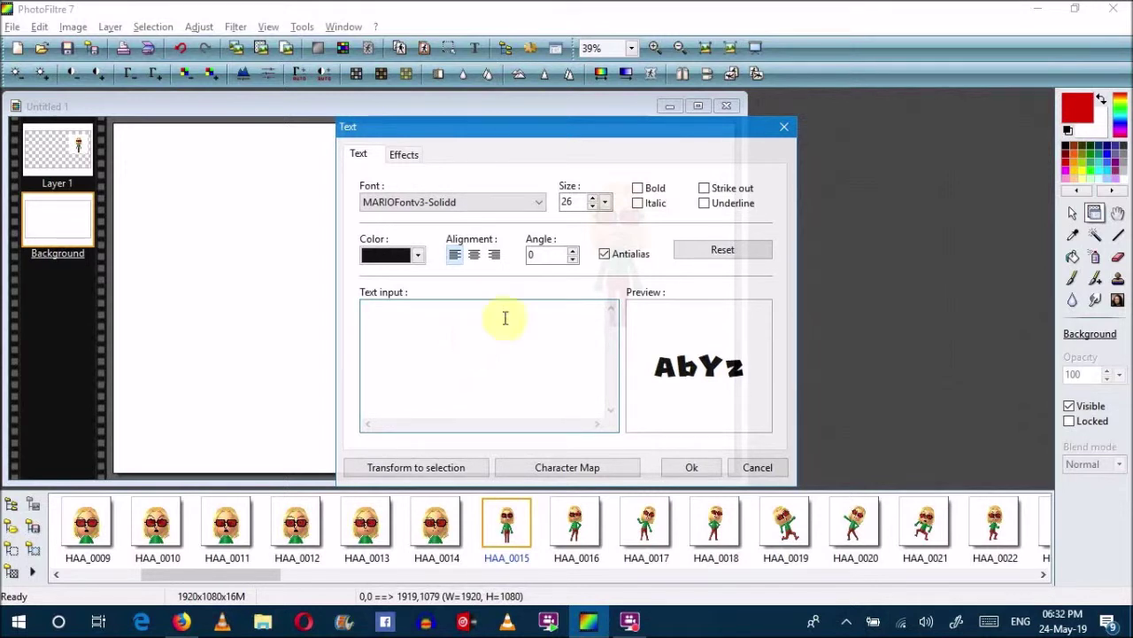
{"action": "type", "text": "m Segali)"}
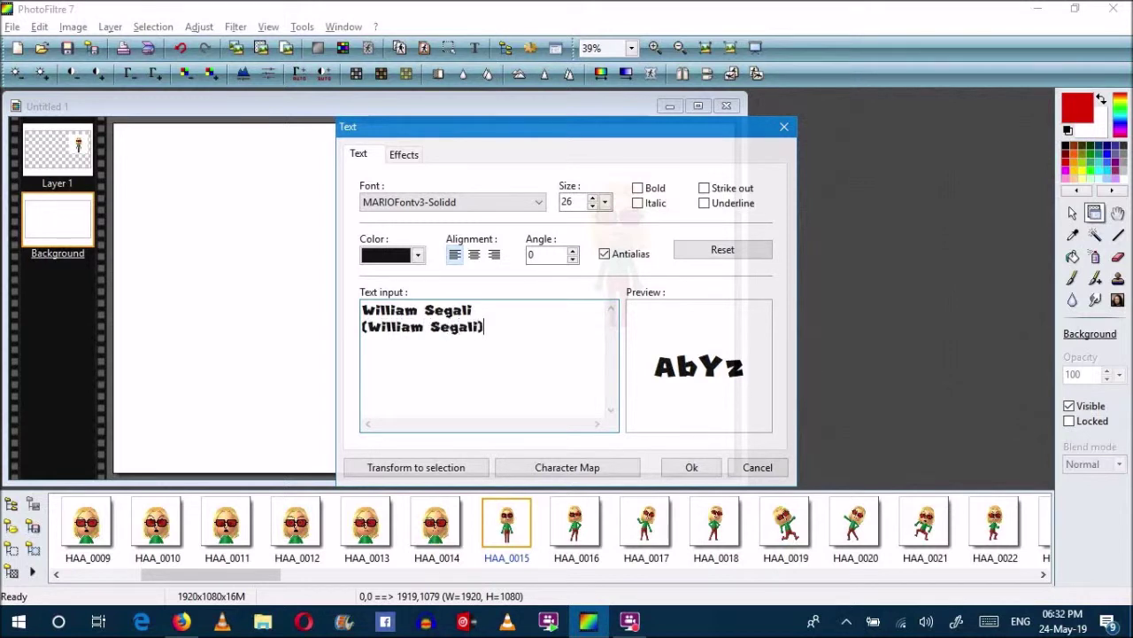
{"action": "left_click", "coordinate": [689, 467]}
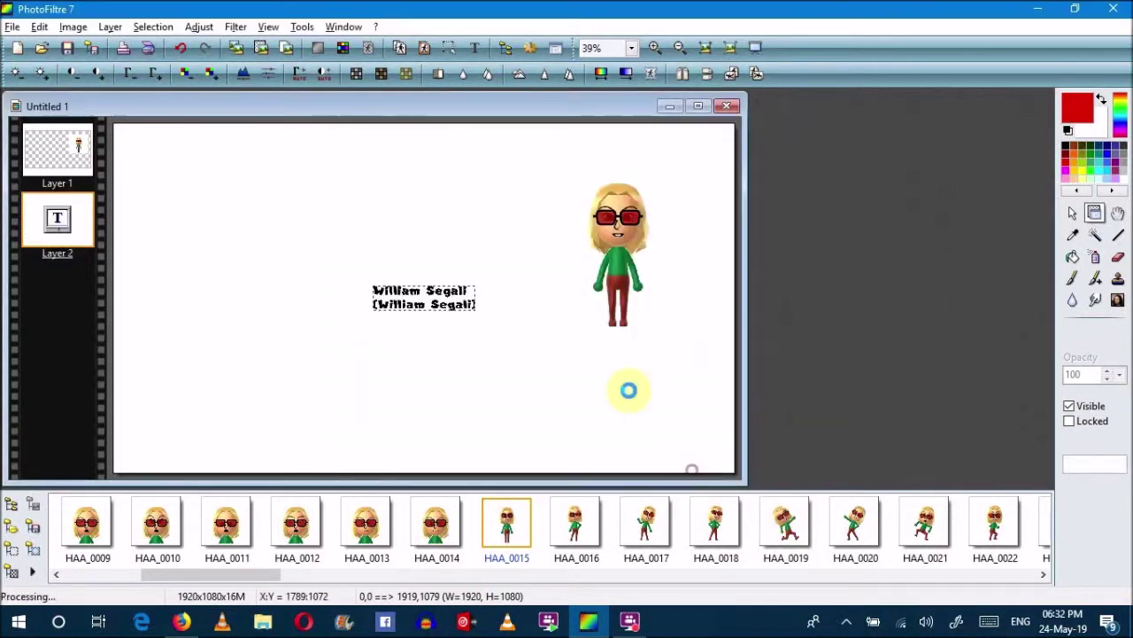
Enlarge the text layer to about 896 × 225 pixels and place it in the left half of the image, beside the Mii.
{"action": "left_click_drag", "start_coordinate": [440, 313], "coordinate": [353, 288]}
{"action": "right_click", "coordinate": [353, 285]}
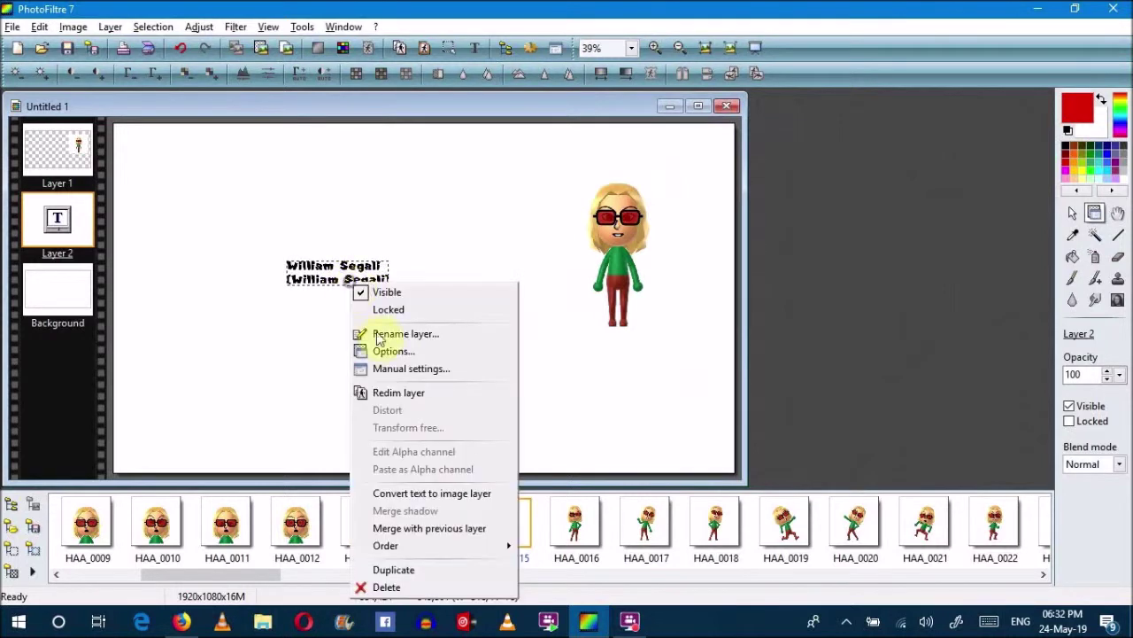
{"action": "left_click", "coordinate": [411, 396]}
{"action": "left_click_drag", "start_coordinate": [393, 291], "coordinate": [433, 304]}
{"action": "right_click", "coordinate": [432, 305]}
{"action": "left_click", "coordinate": [453, 311]}
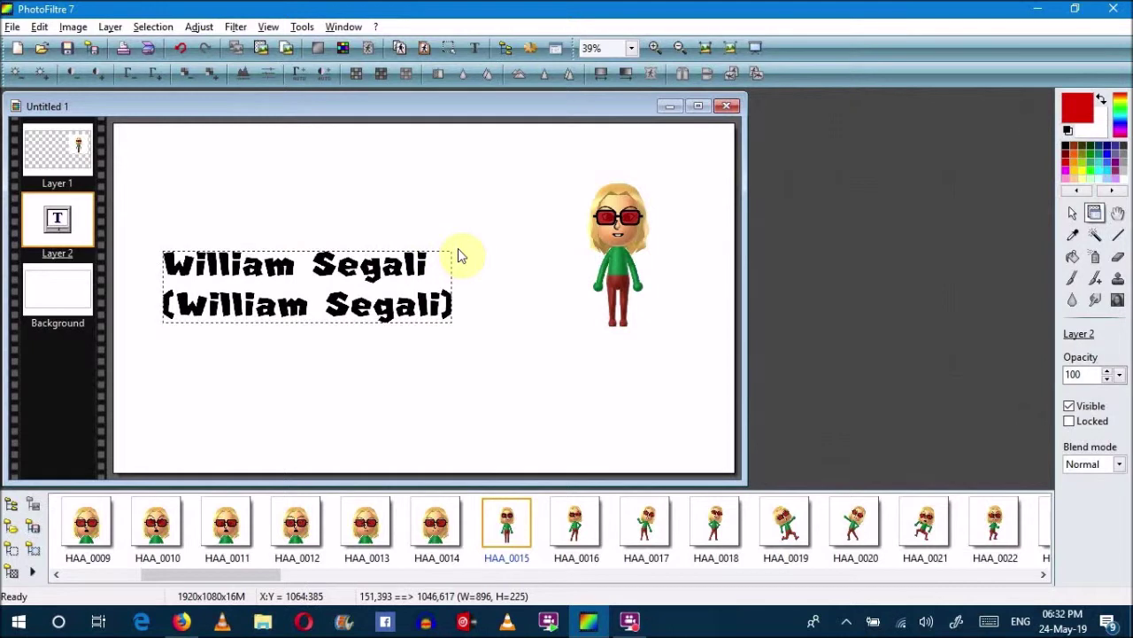
Begin saving the image under a new name and browse to the Les aventures de Melissa folder inside Pictures.
{"action": "left_click", "coordinate": [13, 30]}
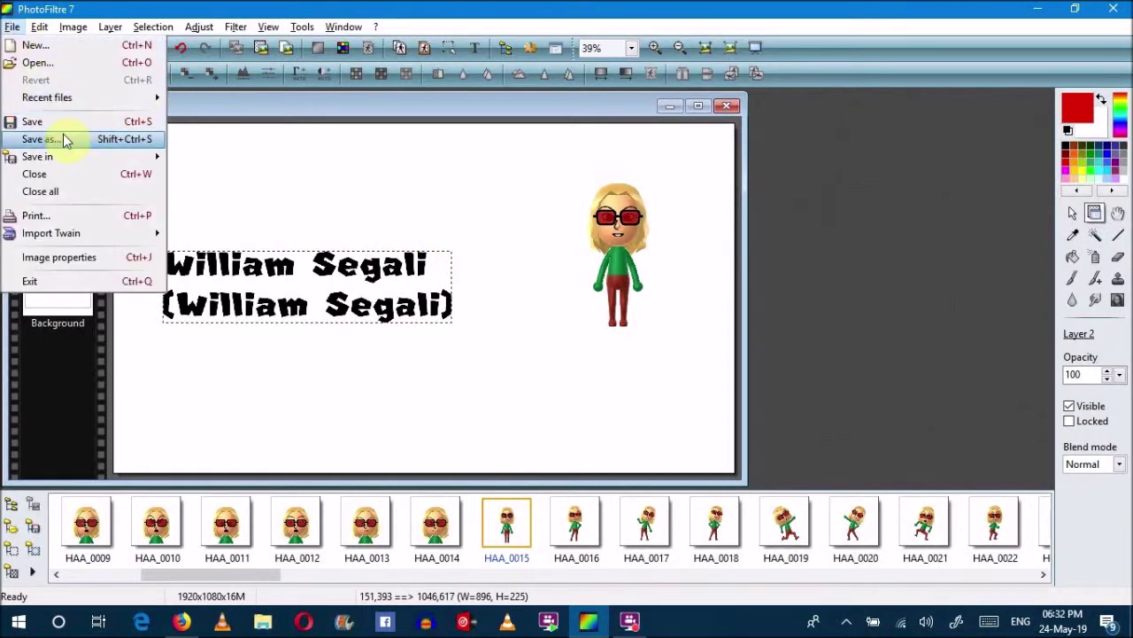
{"action": "left_click", "coordinate": [68, 138]}
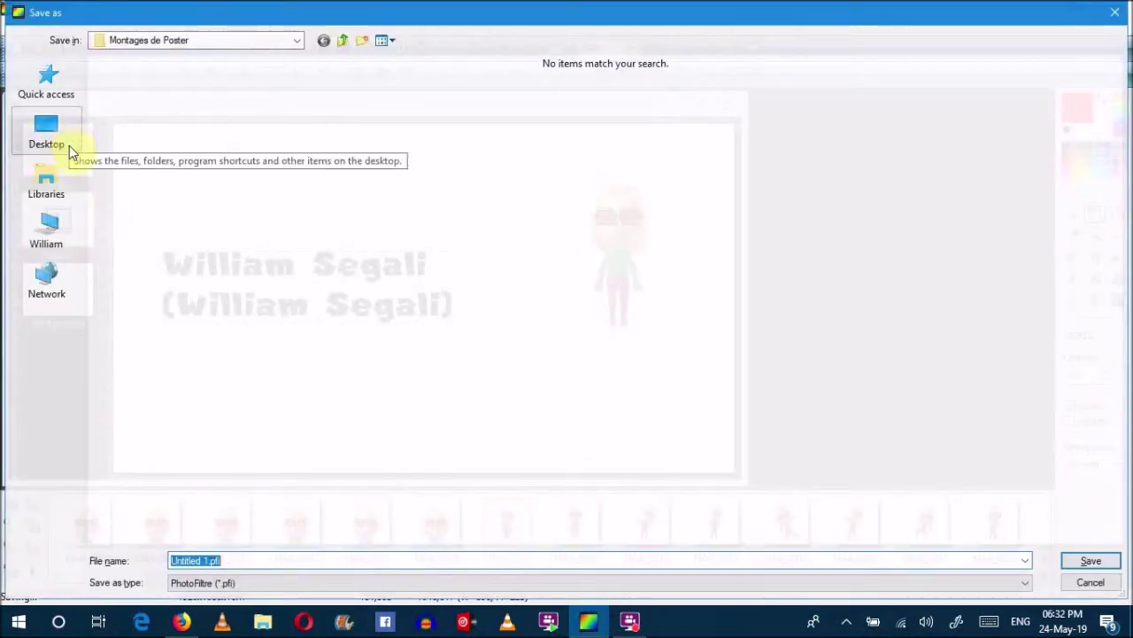
{"action": "left_click", "coordinate": [63, 130]}
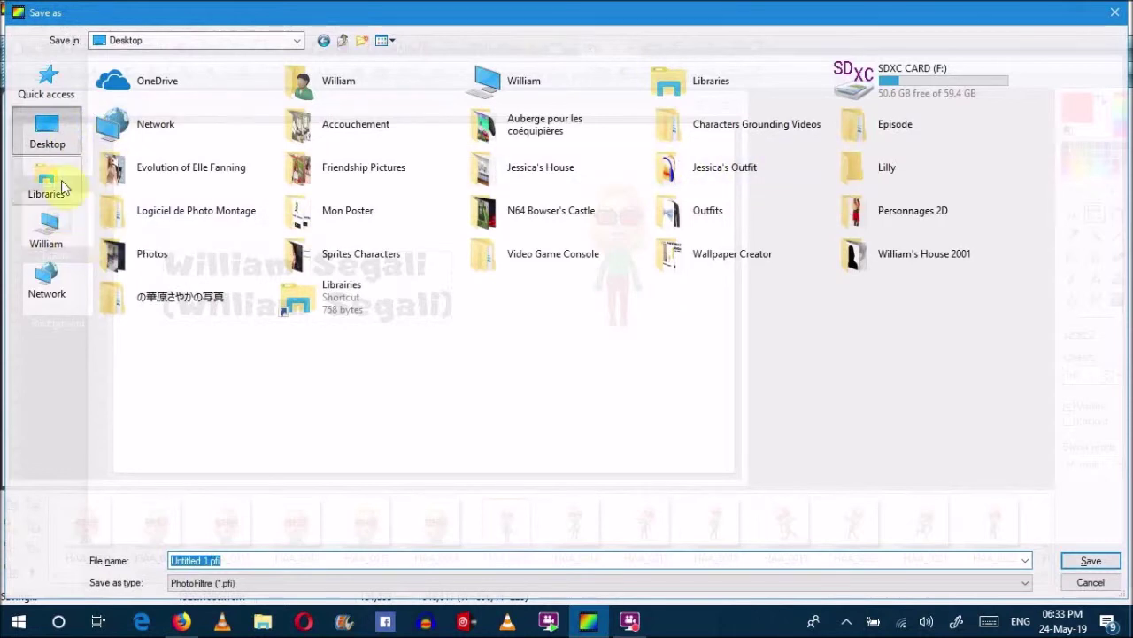
{"action": "left_click", "coordinate": [47, 232]}
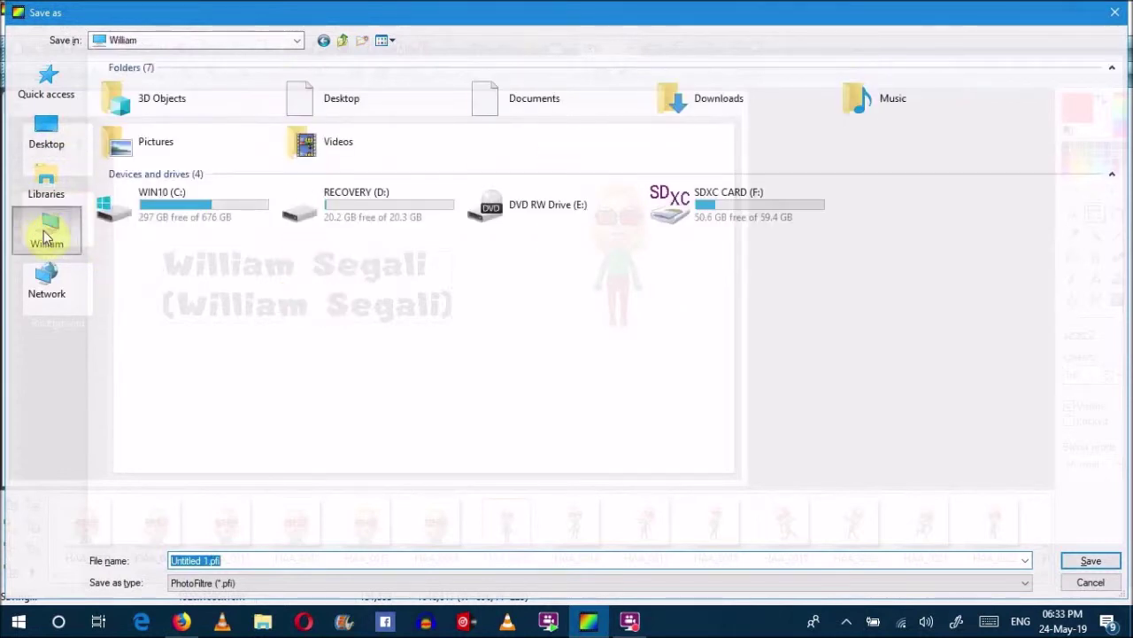
{"action": "double_click", "coordinate": [191, 158]}
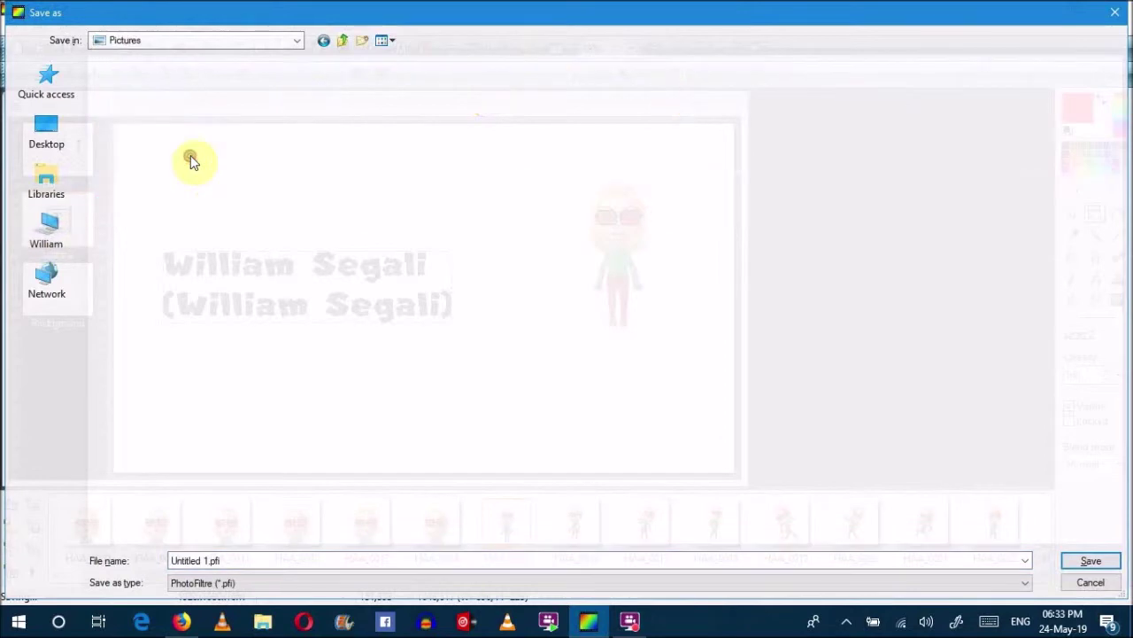
{"action": "left_click", "coordinate": [820, 243]}
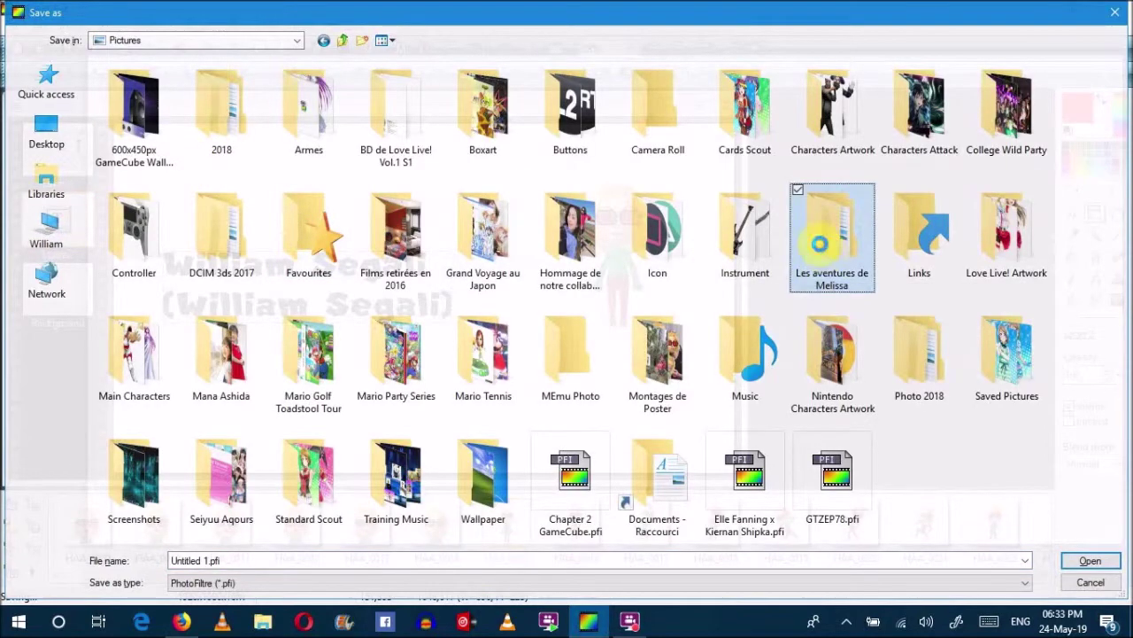
{"action": "double_click", "coordinate": [820, 244]}
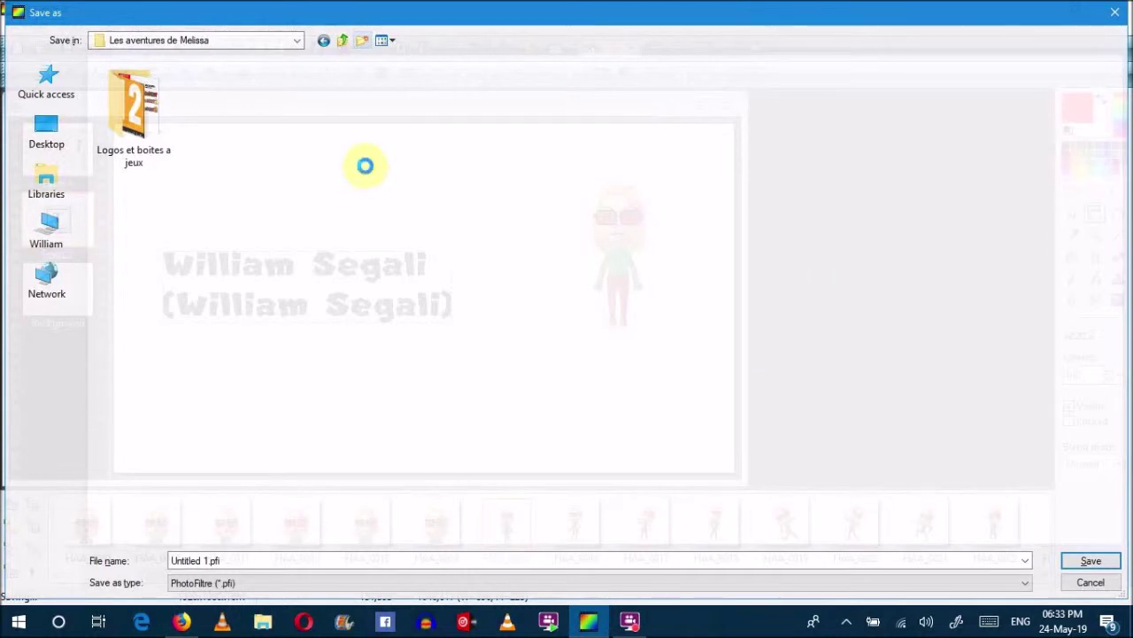
Create a folder named Wallpaper inside Les aventures de Melissa and open it as the save location.
{"action": "key", "text": "BackSpace"}
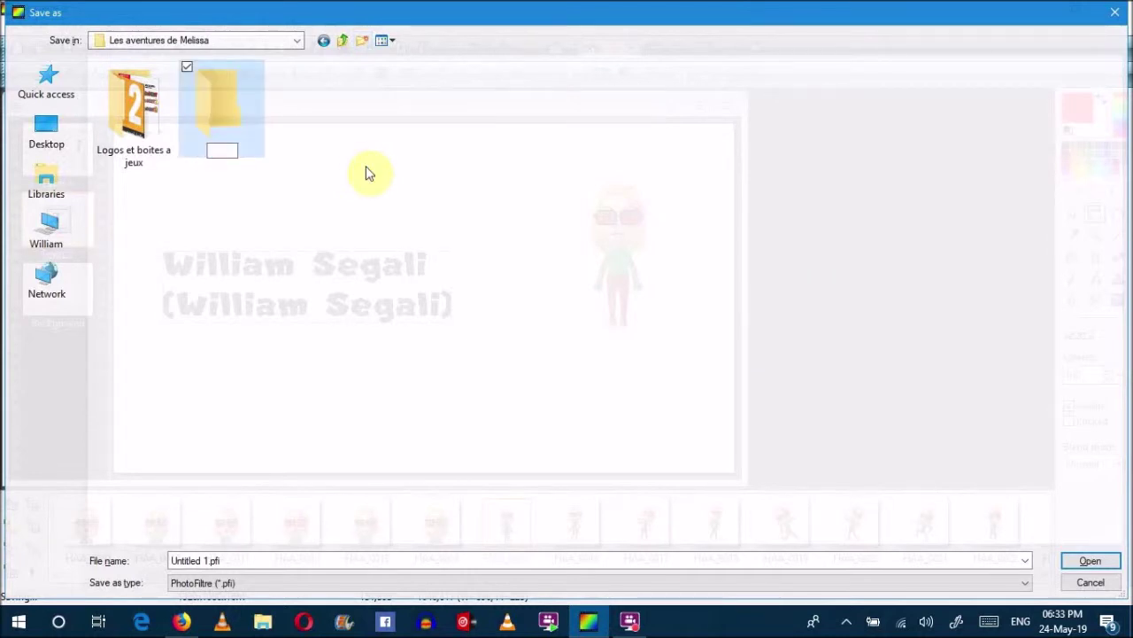
{"action": "type", "text": "Wallpaper"}
{"action": "key", "text": "Return"}
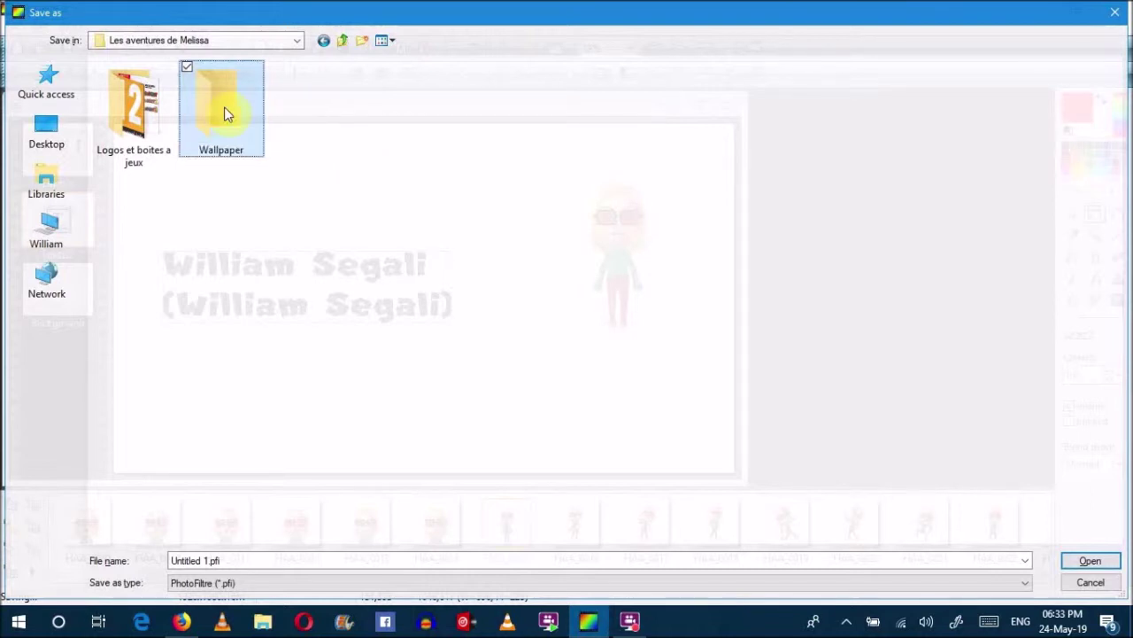
{"action": "double_click", "coordinate": [223, 106]}
Save the image in JPEG format as Untitled 1.jpg in the Wallpaper folder and close PhotoFiltre 7.
{"action": "left_click", "coordinate": [346, 582]}
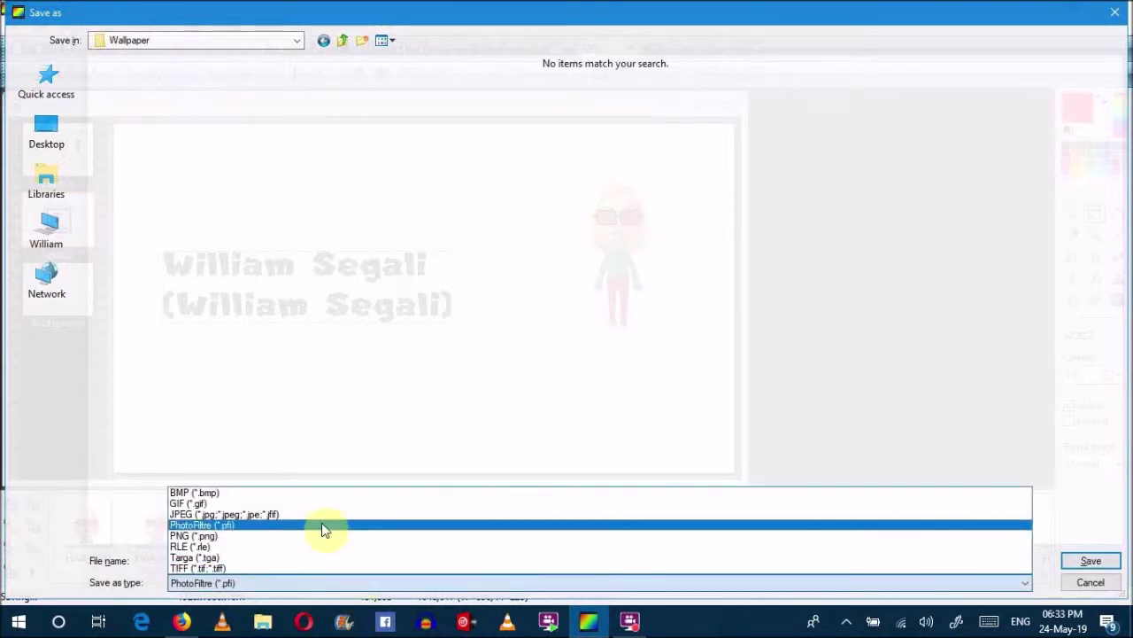
{"action": "left_click", "coordinate": [324, 519]}
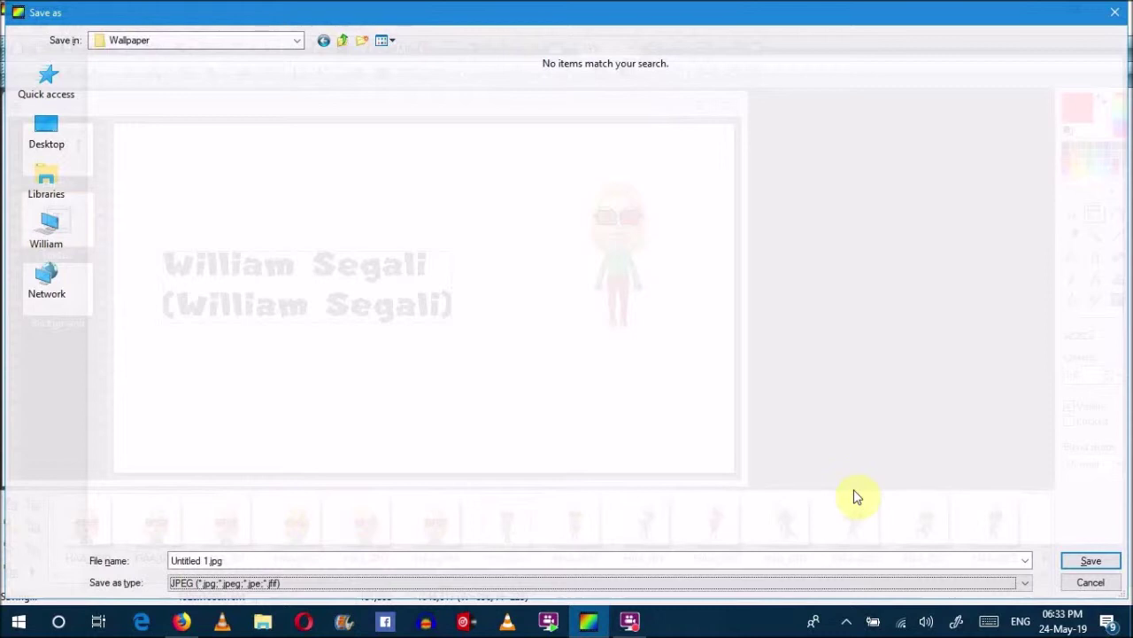
{"action": "left_click", "coordinate": [1087, 565]}
{"action": "left_click", "coordinate": [609, 366]}
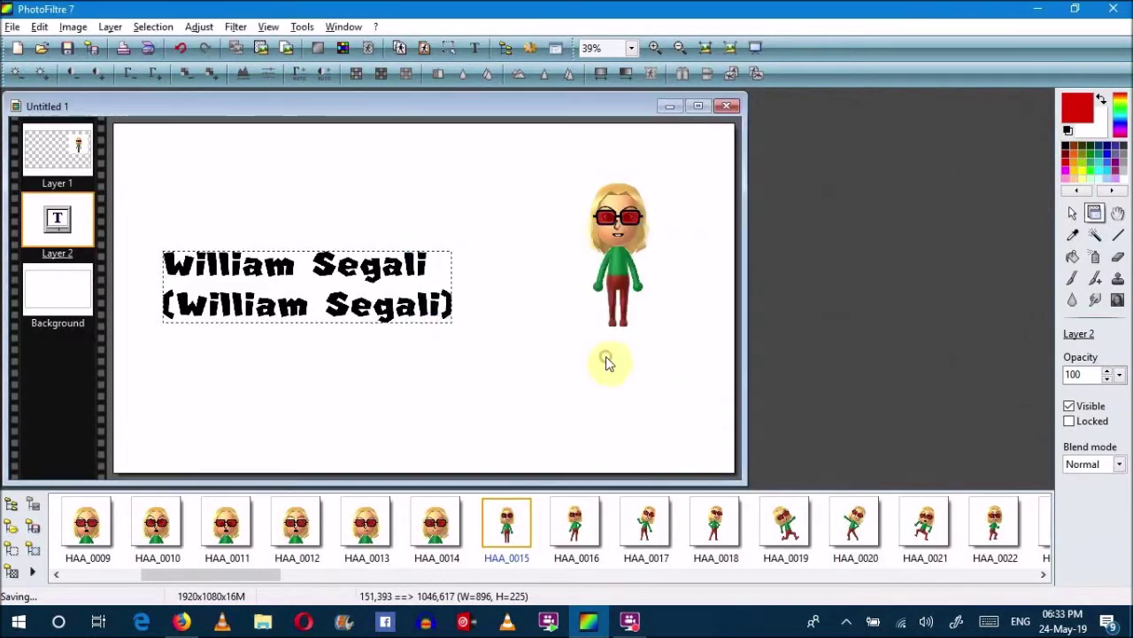
{"action": "left_click", "coordinate": [624, 414]}
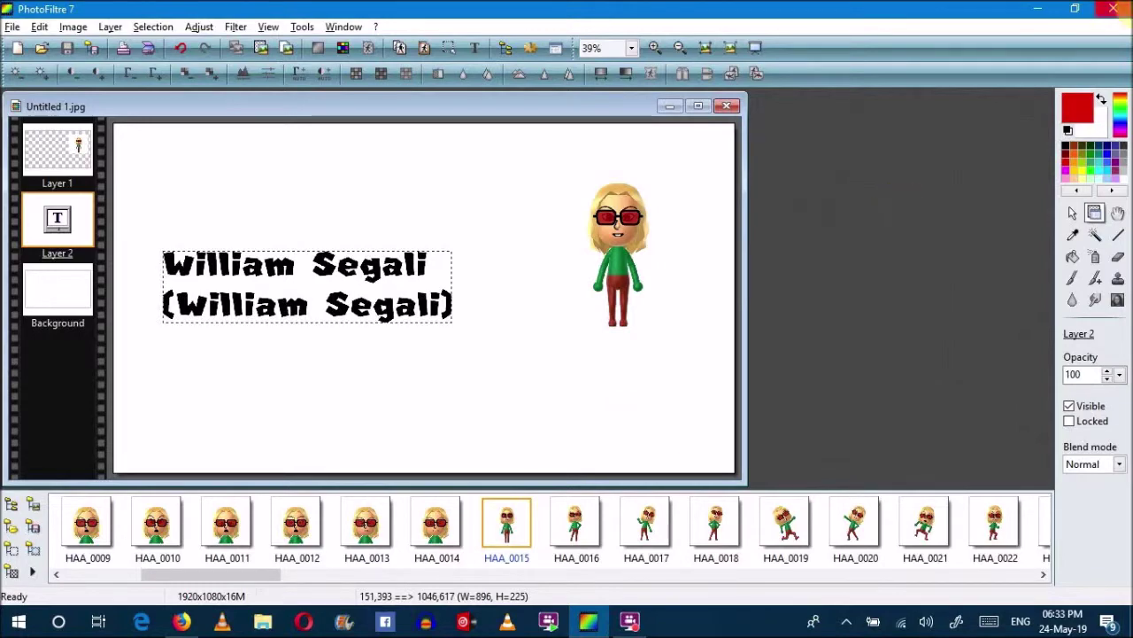
{"action": "left_click", "coordinate": [1113, 8]}
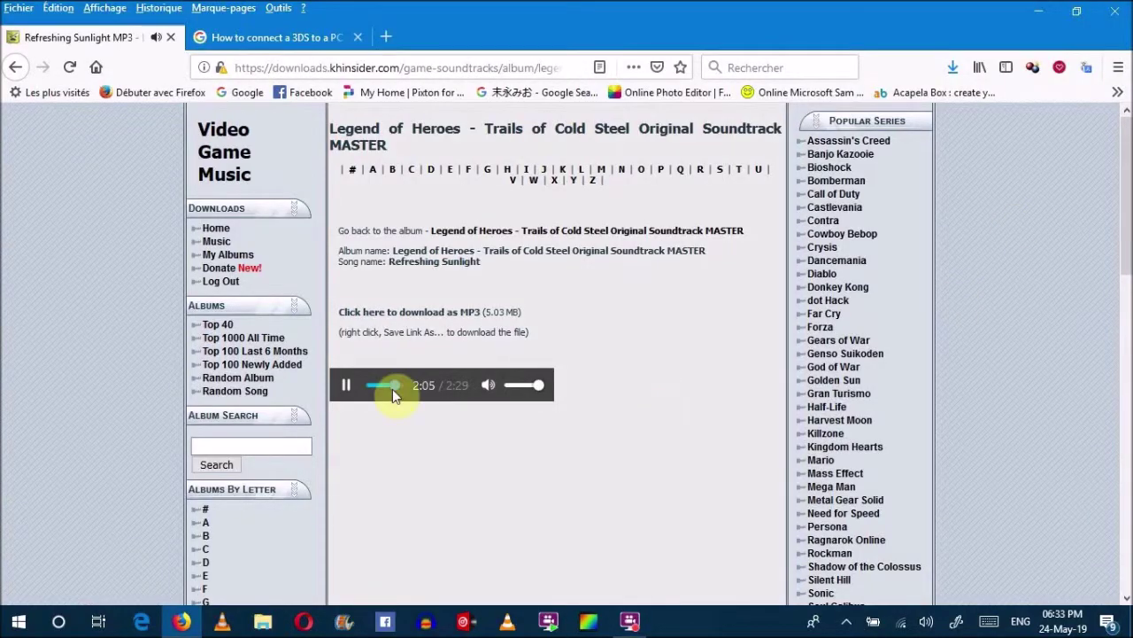
Restart the Refreshing Sunlight track from the beginning in Firefox and return to the desktop.
{"action": "left_click_drag", "start_coordinate": [392, 389], "coordinate": [119, 399]}
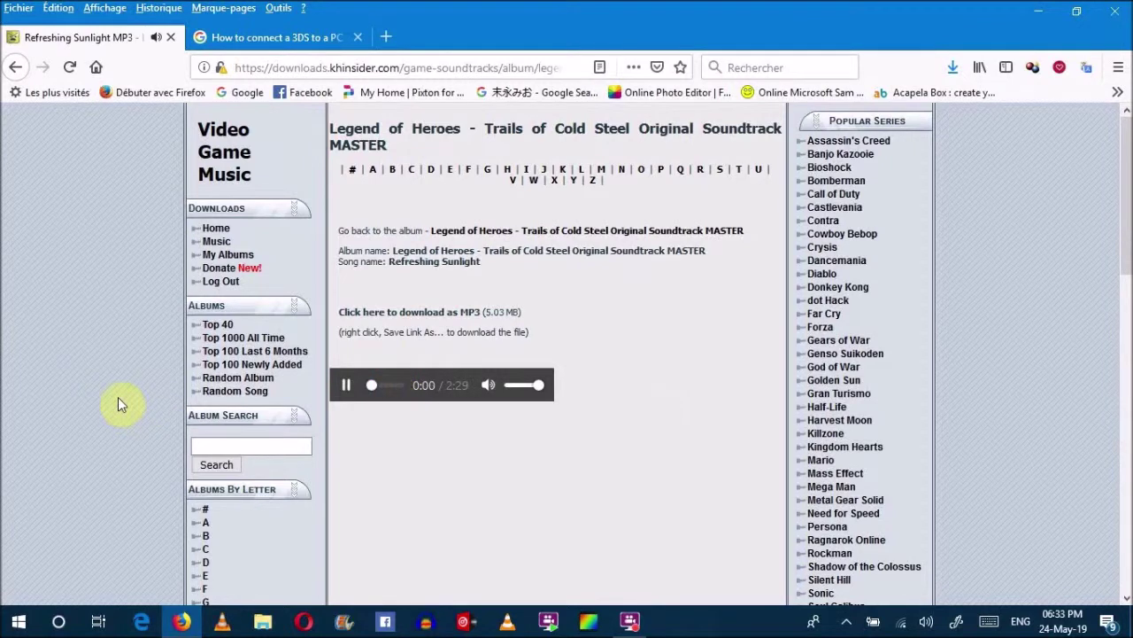
{"action": "left_click", "coordinate": [346, 620]}
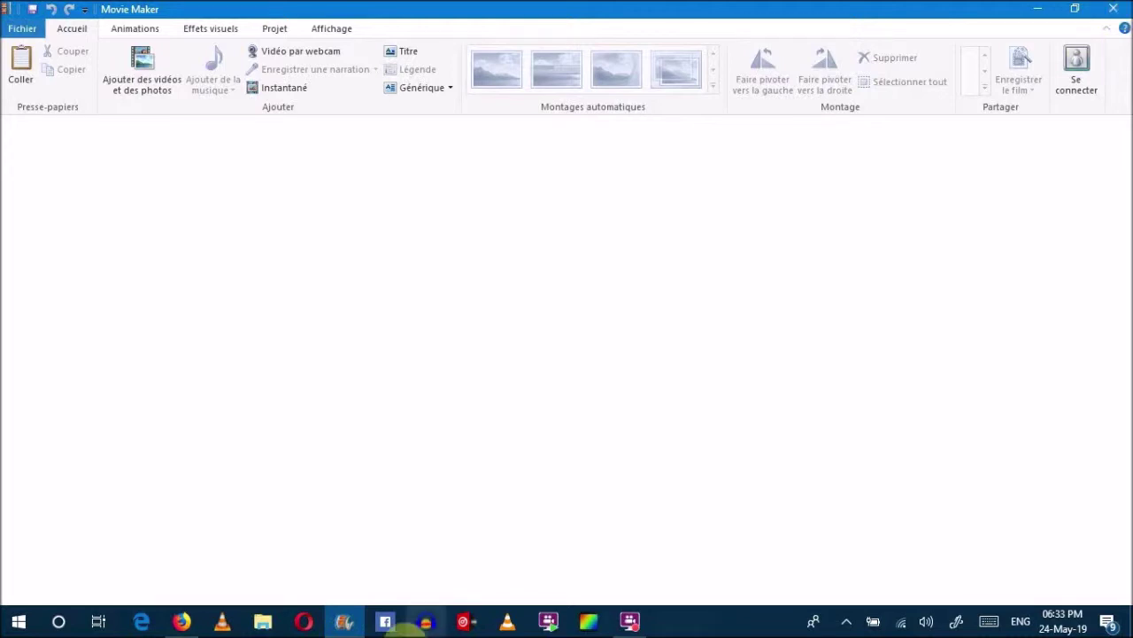
{"action": "mouse_move", "coordinate": [344, 620]}
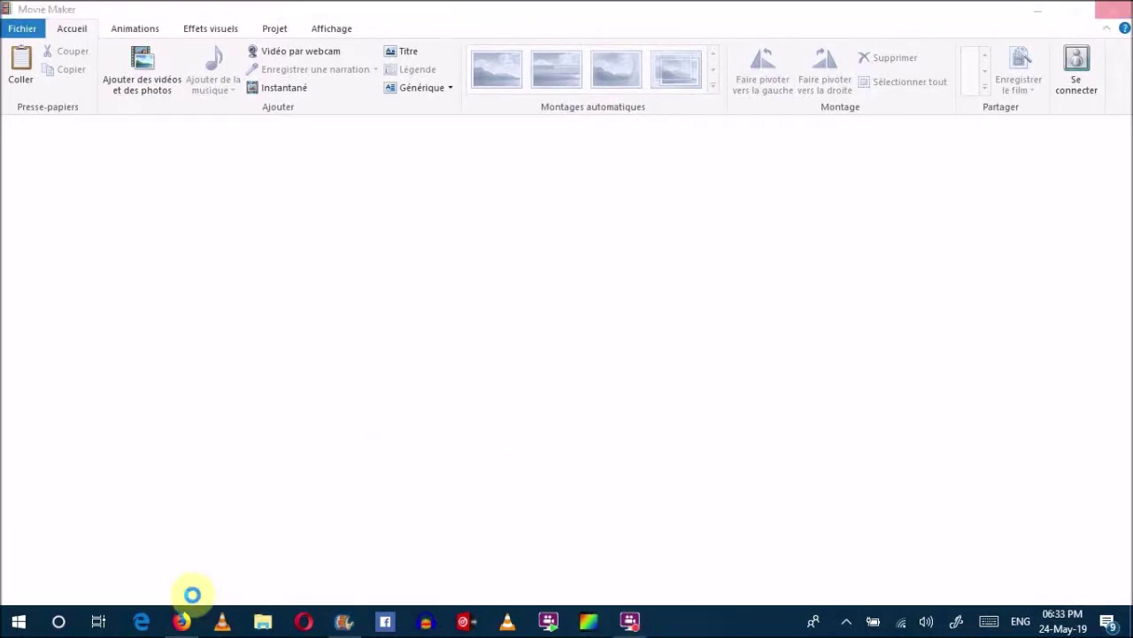
{"action": "left_click", "coordinate": [183, 618]}
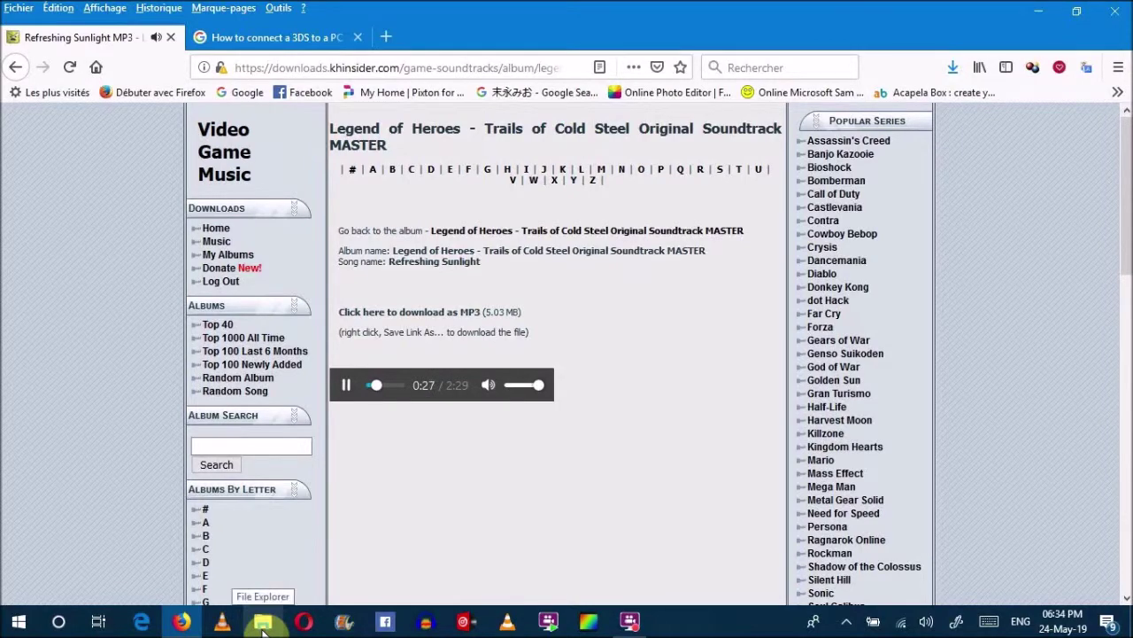
{"action": "left_click", "coordinate": [183, 618]}
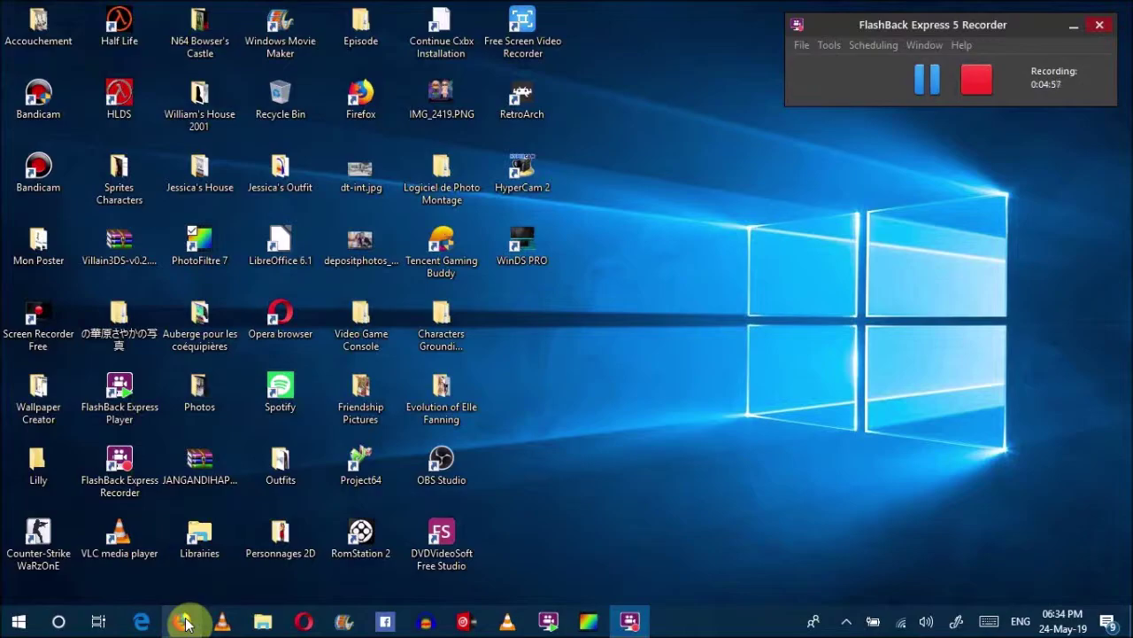
Launch PhotoFiltre 7 from the desktop and create a blank 1920 × 1080 pixel image with a white background.
{"action": "left_click", "coordinate": [218, 245]}
{"action": "double_click", "coordinate": [217, 242]}
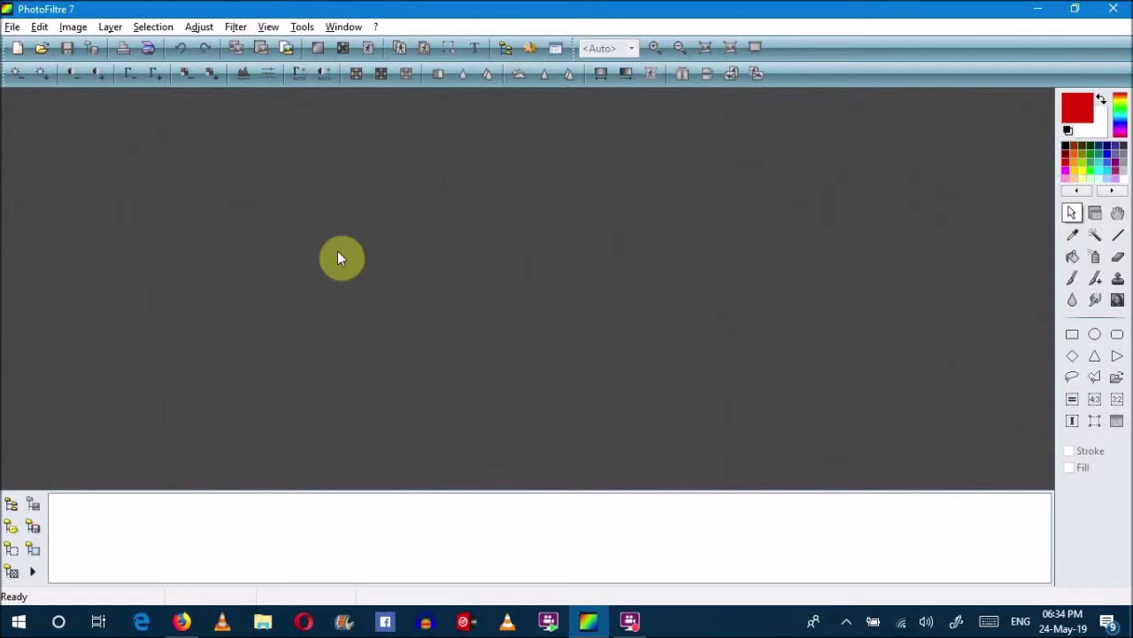
{"action": "left_click", "coordinate": [18, 47]}
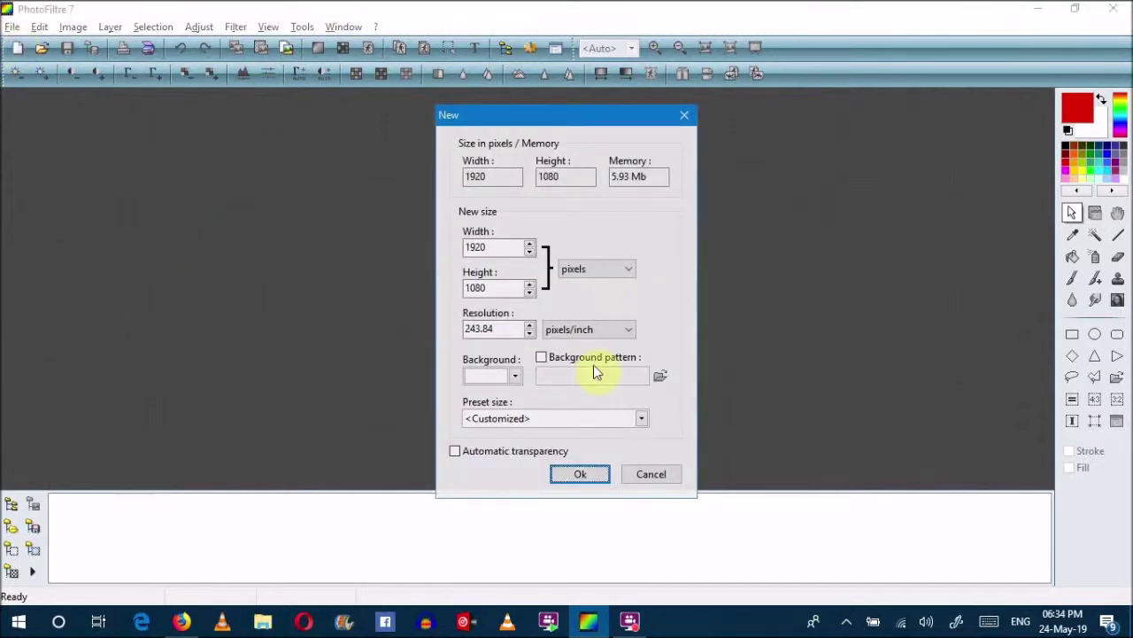
{"action": "left_click", "coordinate": [581, 475]}
Add a two-line text with the character's full name above "(Elle Fanning)" in the MARIOFontv3-Solidd font at size 26.
{"action": "left_click", "coordinate": [481, 49]}
{"action": "type", "text": "Jessica Rodriguez"}
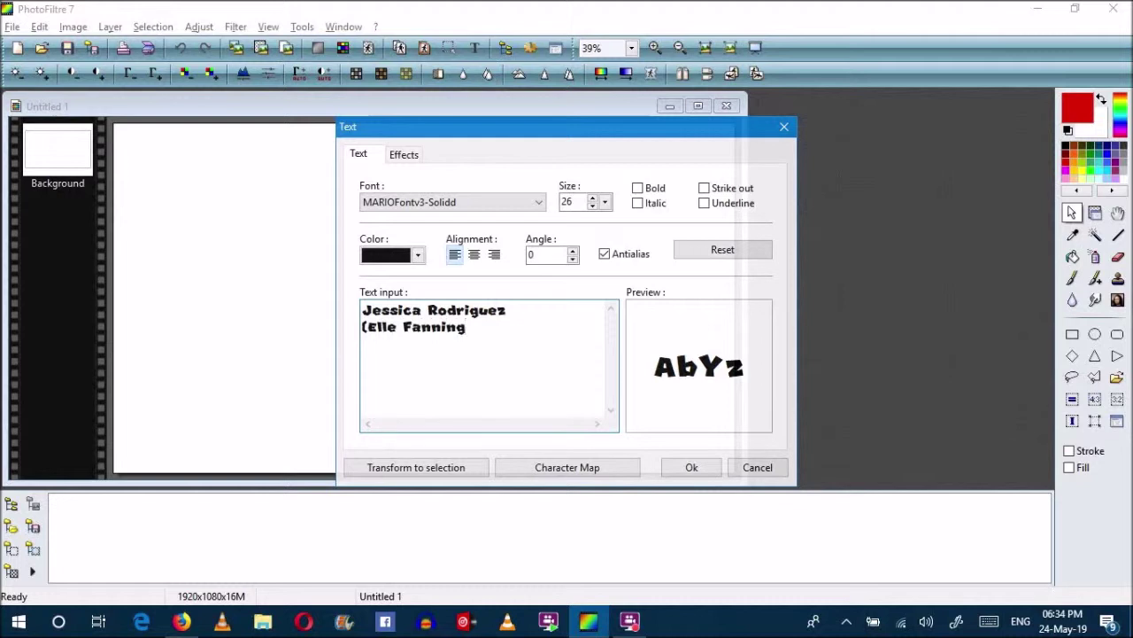
{"action": "left_click", "coordinate": [682, 467]}
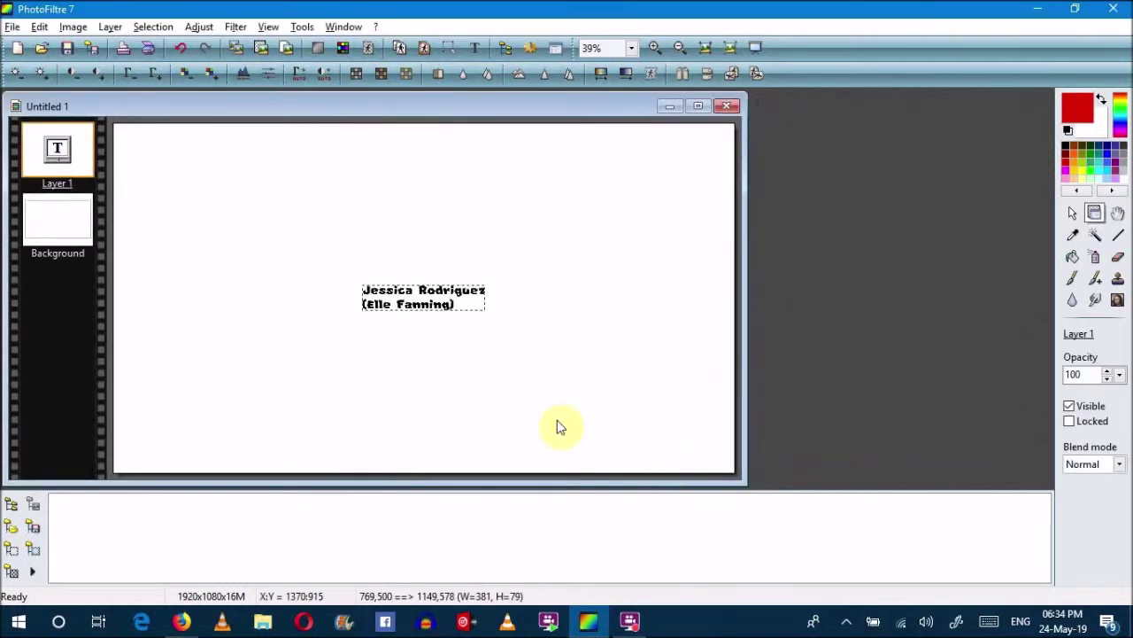
Enlarge the text layer to about 957 × 197 pixels and place it in the left half of the image.
{"action": "left_click_drag", "start_coordinate": [441, 308], "coordinate": [261, 299]}
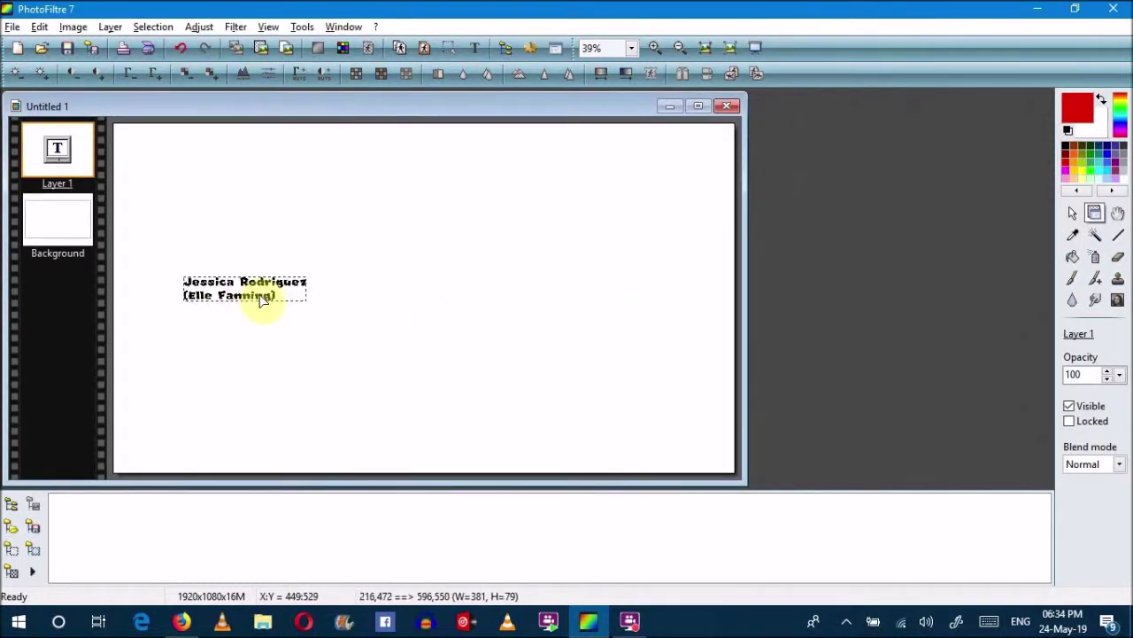
{"action": "right_click", "coordinate": [260, 292]}
{"action": "left_click", "coordinate": [348, 399]}
{"action": "left_click_drag", "start_coordinate": [304, 299], "coordinate": [490, 404]}
{"action": "left_click_drag", "start_coordinate": [481, 296], "coordinate": [434, 285]}
{"action": "right_click", "coordinate": [434, 291]}
{"action": "left_click", "coordinate": [443, 296]}
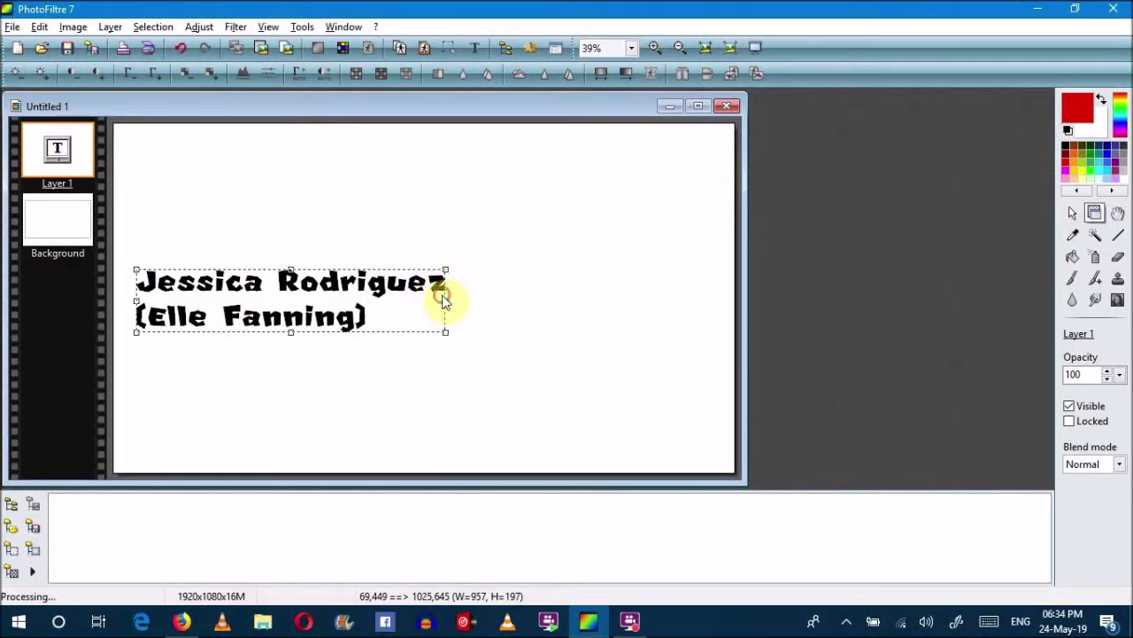
{"action": "left_click", "coordinate": [419, 387]}
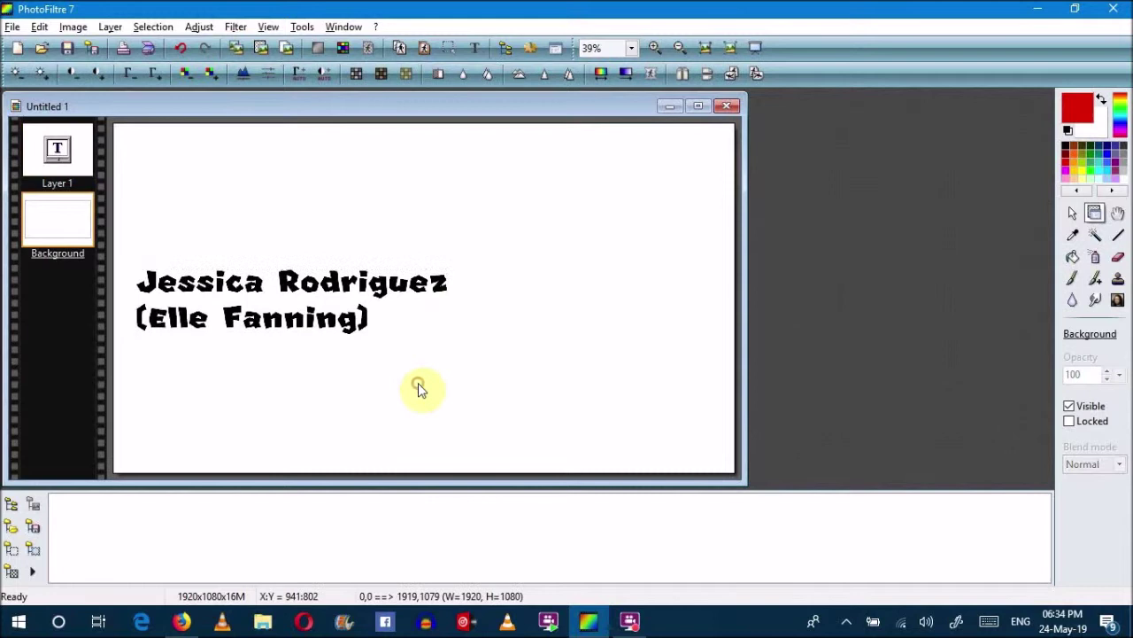
Load the SD card's 222NIN04 folder into the image explorer and add the HAA_0043 character picture to the image as a layer.
{"action": "left_click", "coordinate": [12, 27]}
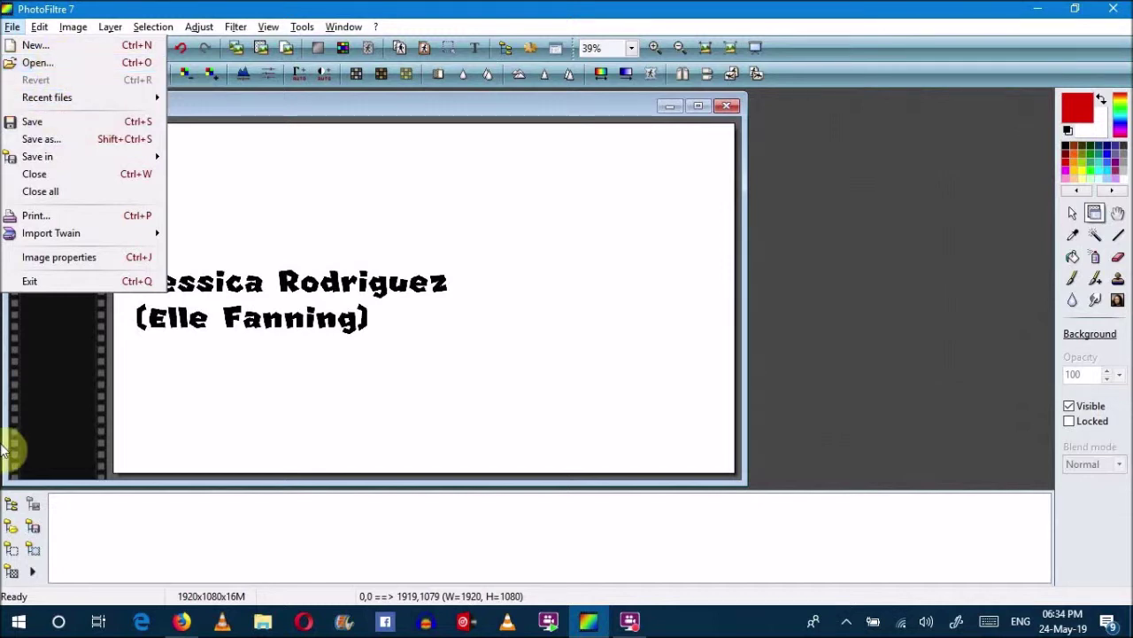
{"action": "left_click", "coordinate": [11, 503]}
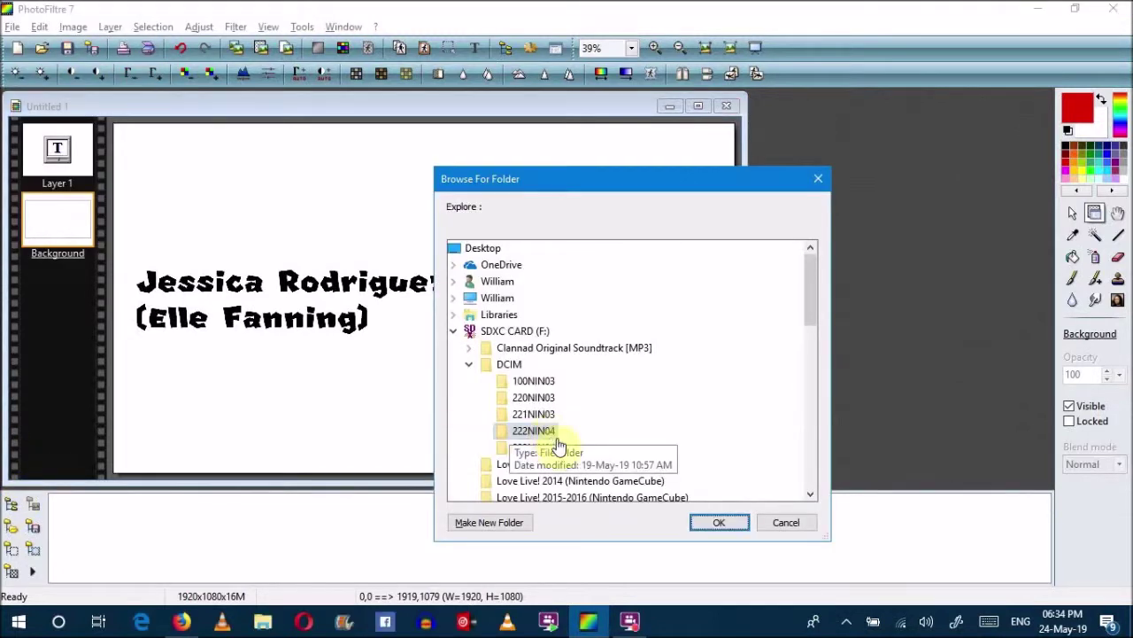
{"action": "left_click", "coordinate": [713, 521]}
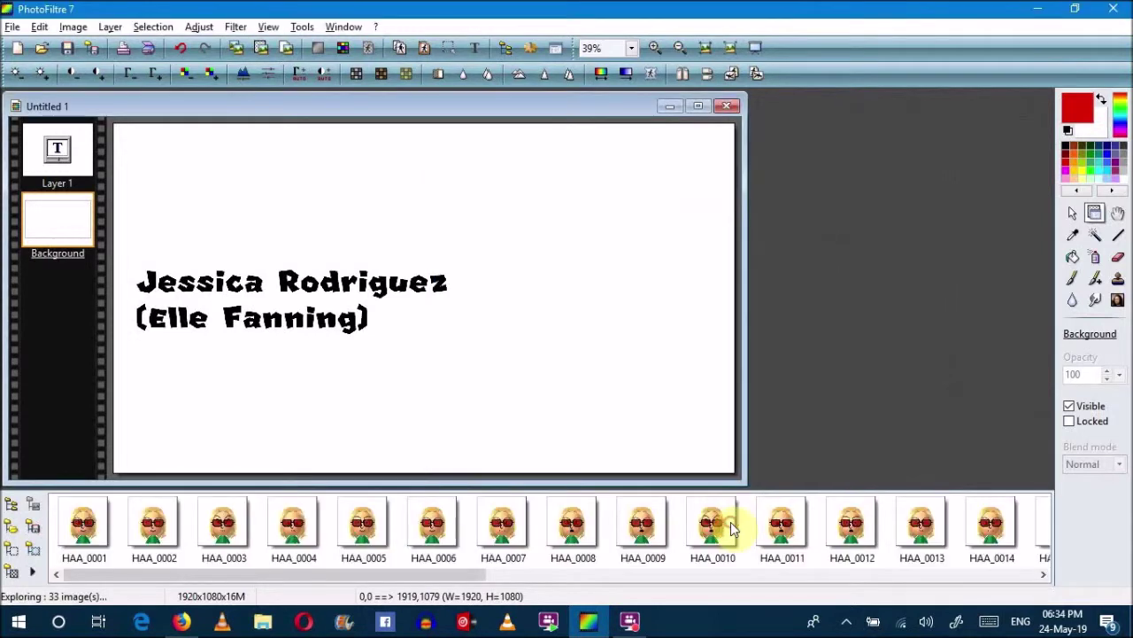
{"action": "left_click_drag", "start_coordinate": [200, 573], "coordinate": [561, 602]}
{"action": "left_click_drag", "start_coordinate": [299, 558], "coordinate": [647, 327]}
Enlarge the character layer to 650 × 650 pixels at the image's upper right and move the name text to the lower-left corner.
{"action": "left_click_drag", "start_coordinate": [442, 309], "coordinate": [633, 235]}
{"action": "right_click", "coordinate": [634, 235]}
{"action": "left_click", "coordinate": [673, 352]}
{"action": "left_click_drag", "start_coordinate": [553, 297], "coordinate": [478, 349]}
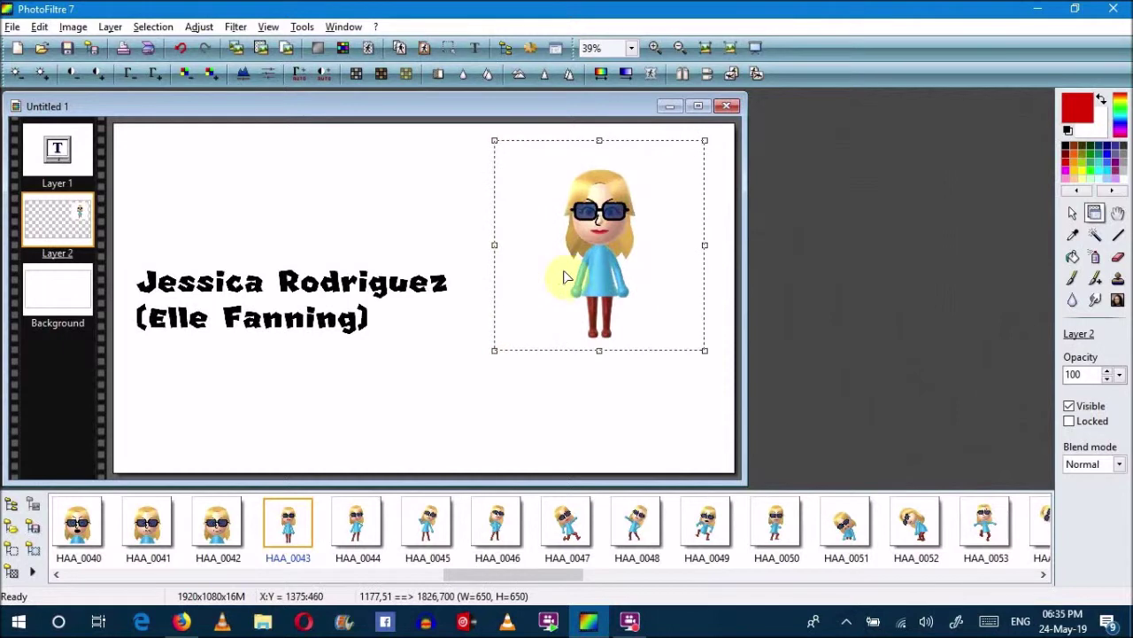
{"action": "left_click_drag", "start_coordinate": [579, 264], "coordinate": [598, 258]}
{"action": "right_click", "coordinate": [608, 245]}
{"action": "left_click", "coordinate": [622, 248]}
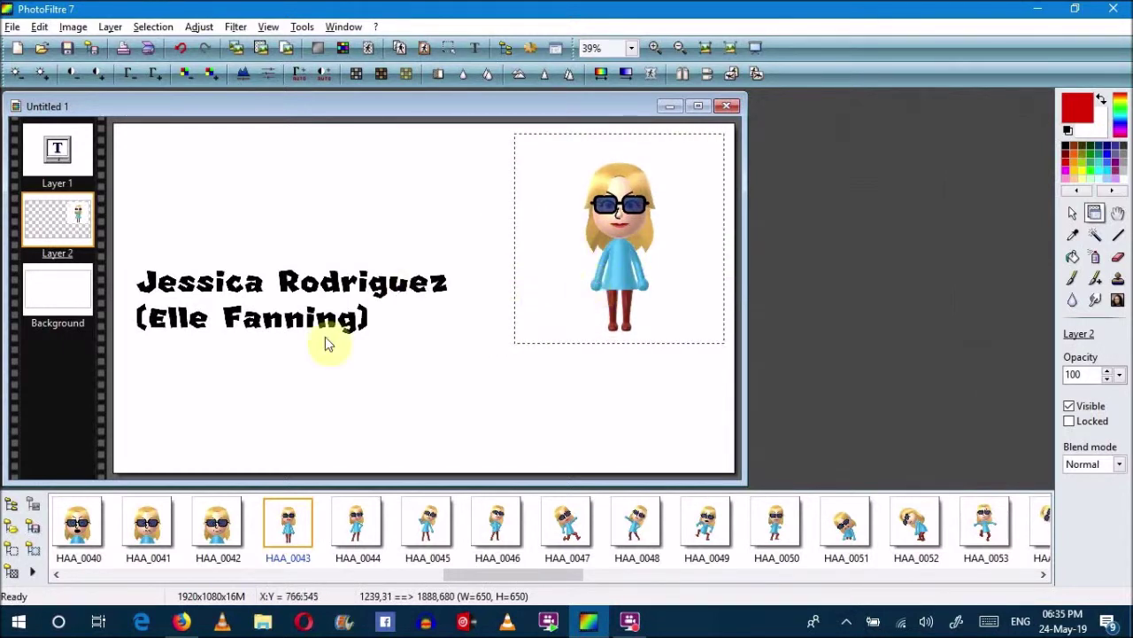
{"action": "left_click_drag", "start_coordinate": [301, 328], "coordinate": [286, 453]}
{"action": "left_click", "coordinate": [284, 334]}
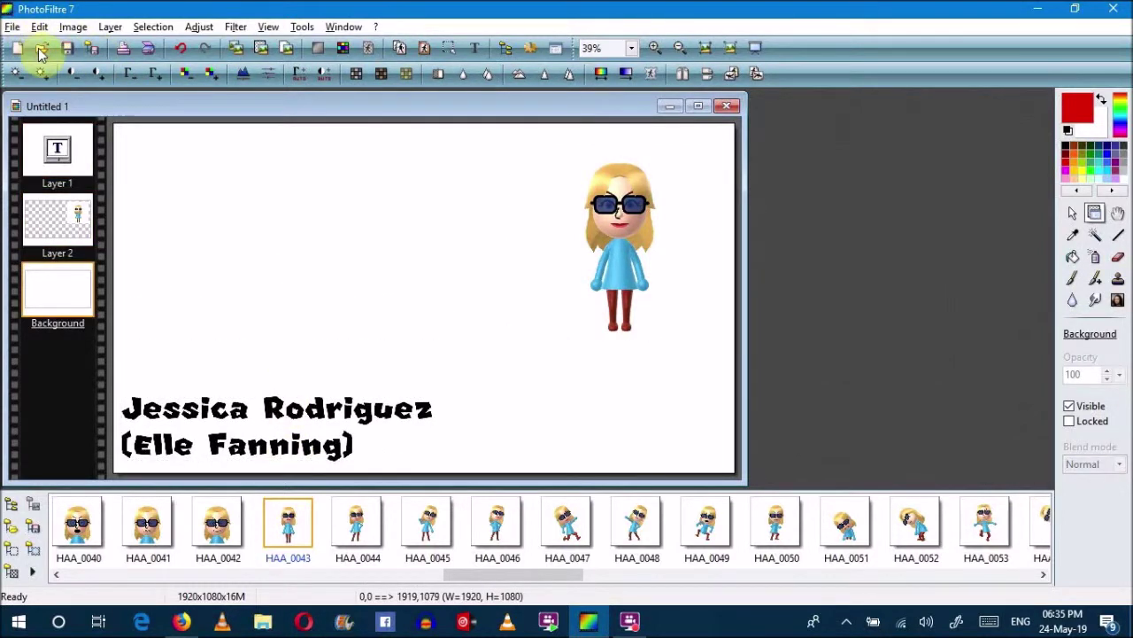
Load the folder of actress photos into the image explorer and add the purple-backdrop Elle Fanning photo to the image's upper left.
{"action": "left_click", "coordinate": [10, 505]}
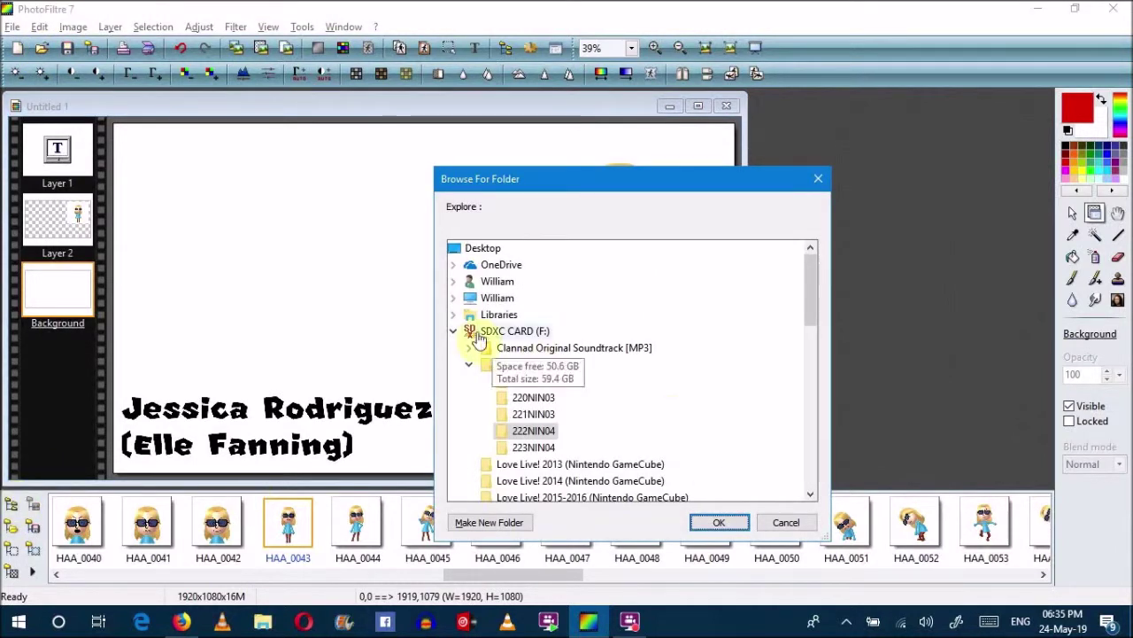
{"action": "left_click", "coordinate": [454, 298]}
{"action": "double_click", "coordinate": [511, 348]}
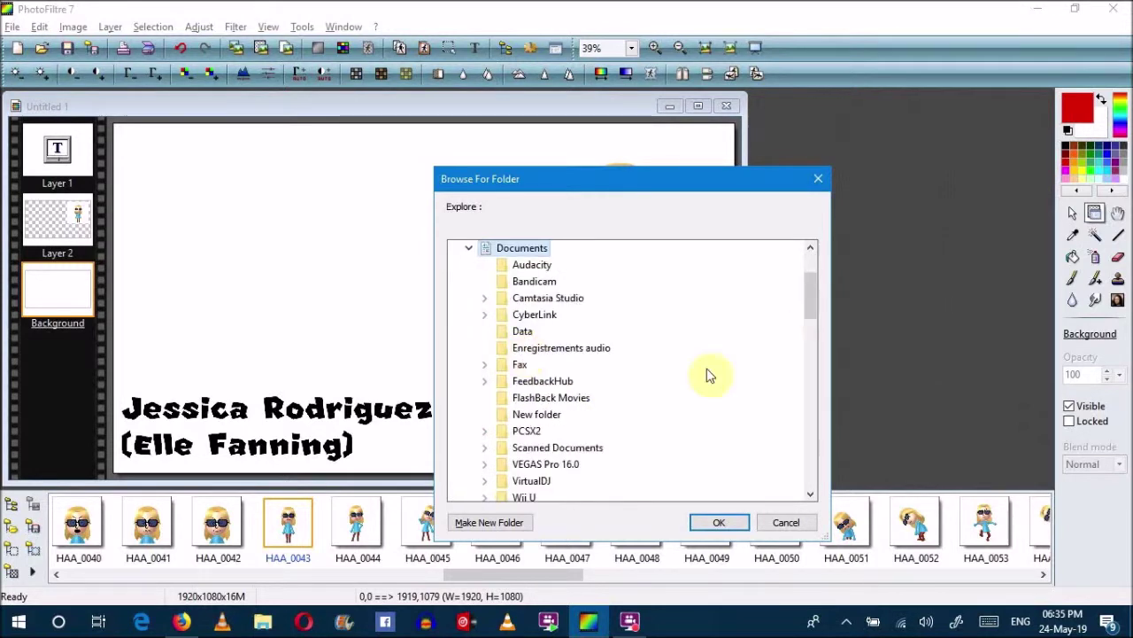
{"action": "double_click", "coordinate": [557, 447]}
{"action": "left_click", "coordinate": [719, 523]}
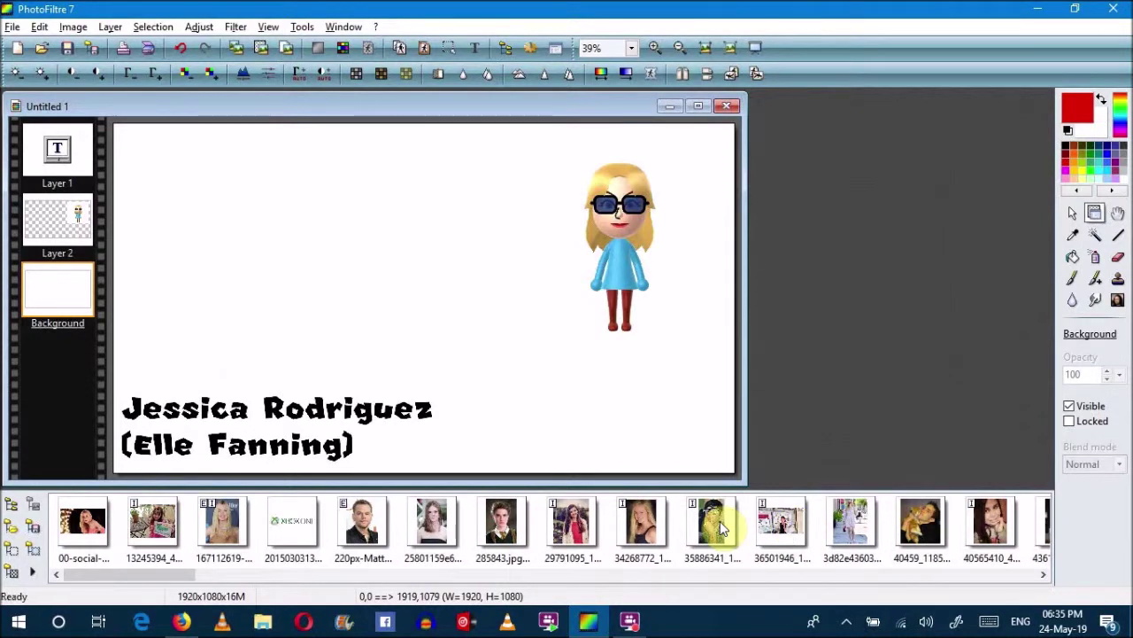
{"action": "left_click_drag", "start_coordinate": [157, 574], "coordinate": [602, 567]}
{"action": "left_click_drag", "start_coordinate": [564, 534], "coordinate": [213, 228]}
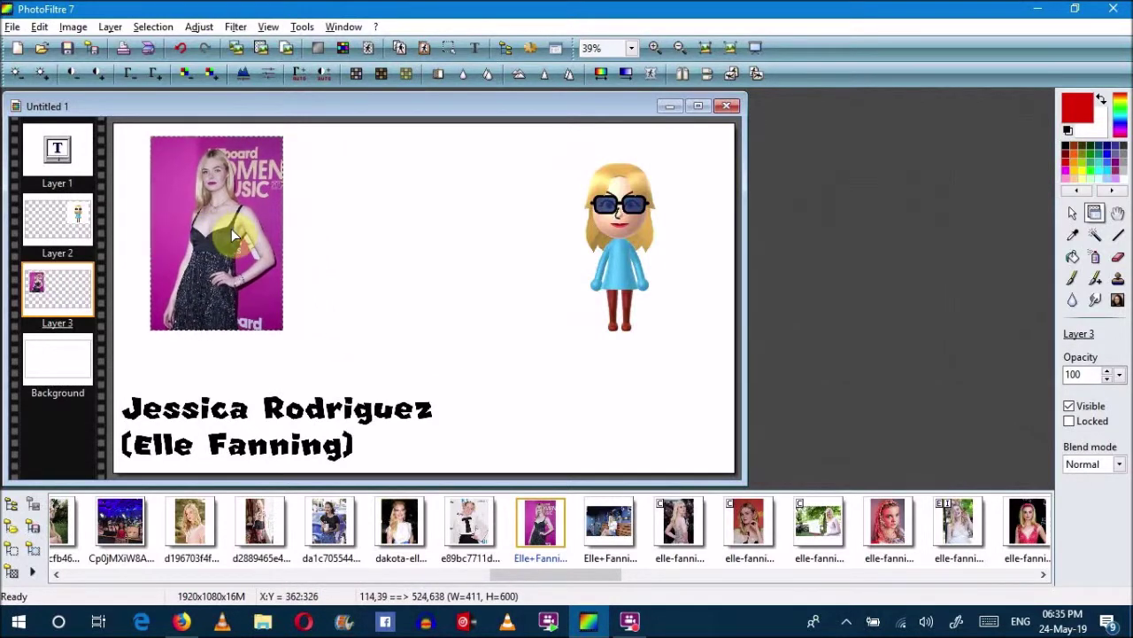
Restart the Refreshing Sunlight track from the beginning in Firefox and return to PhotoFiltre 7.
{"action": "key", "text": "alt+Tab"}
{"action": "left_click_drag", "start_coordinate": [396, 385], "coordinate": [253, 392]}
{"action": "left_click", "coordinate": [630, 621]}
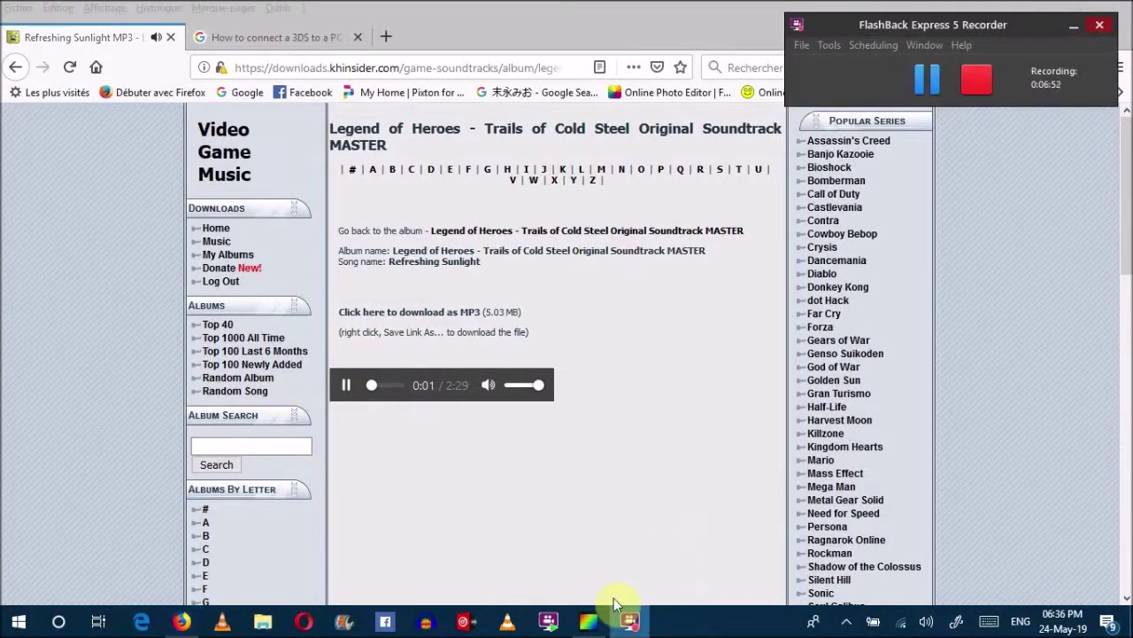
{"action": "key", "text": "alt+Tab"}
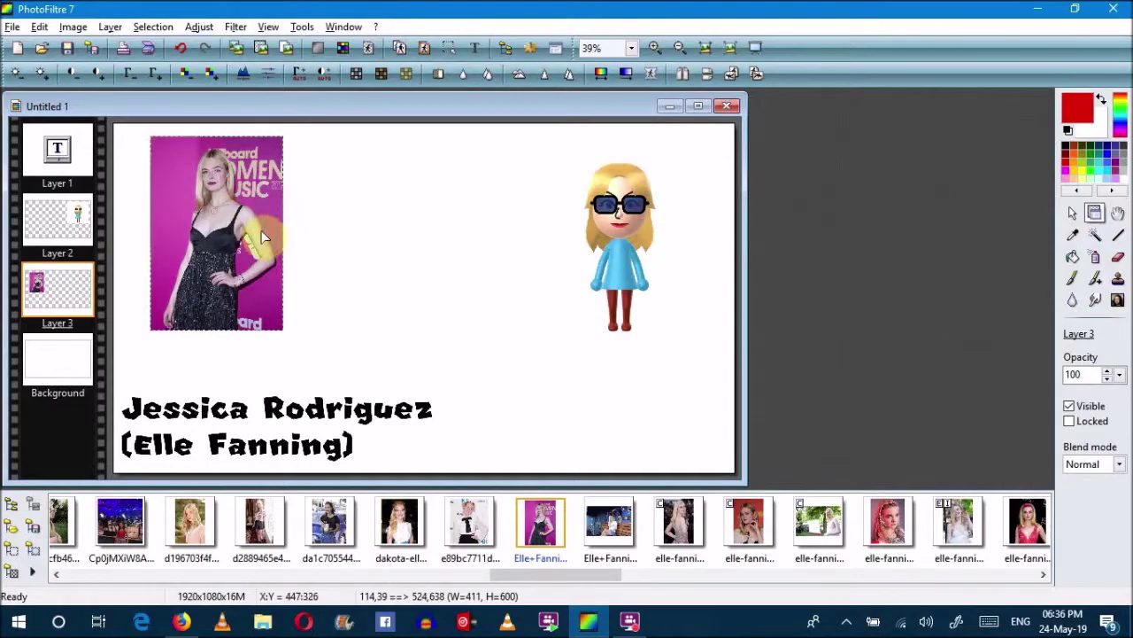
Move the Elle Fanning photo layer towards the middle of the image, above the right part of the name text.
{"action": "left_click_drag", "start_coordinate": [240, 214], "coordinate": [342, 225]}
{"action": "left_click_drag", "start_coordinate": [354, 229], "coordinate": [379, 233]}
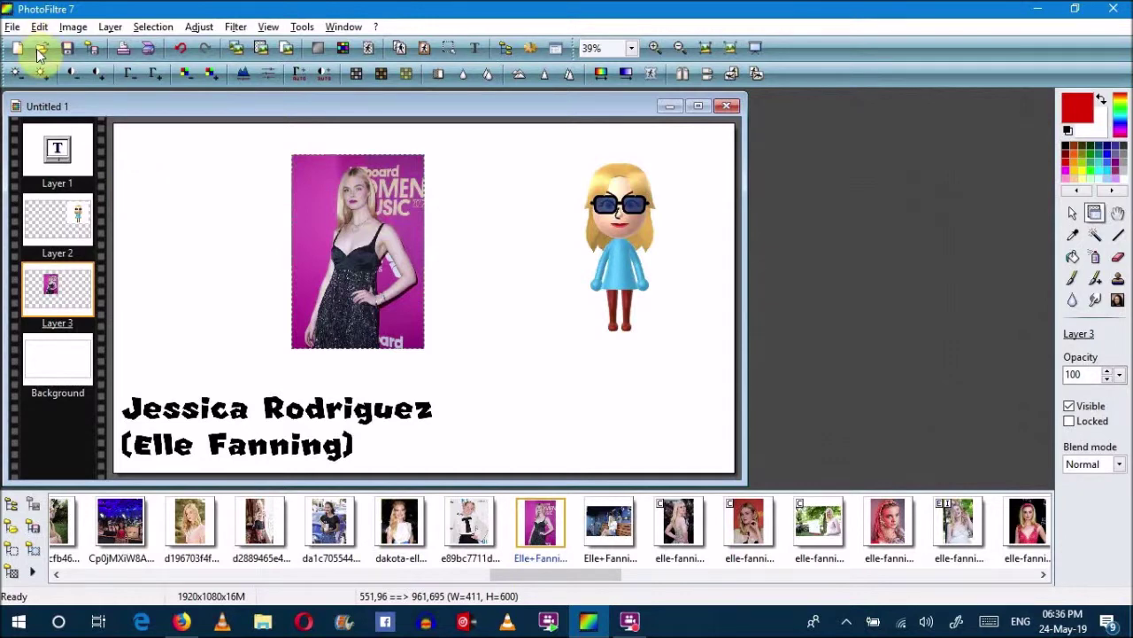
Save the image as the JPEG file "Untitled 2.jpg" in the Wallpaper folder, accepting the loss of layers.
{"action": "left_click", "coordinate": [15, 27]}
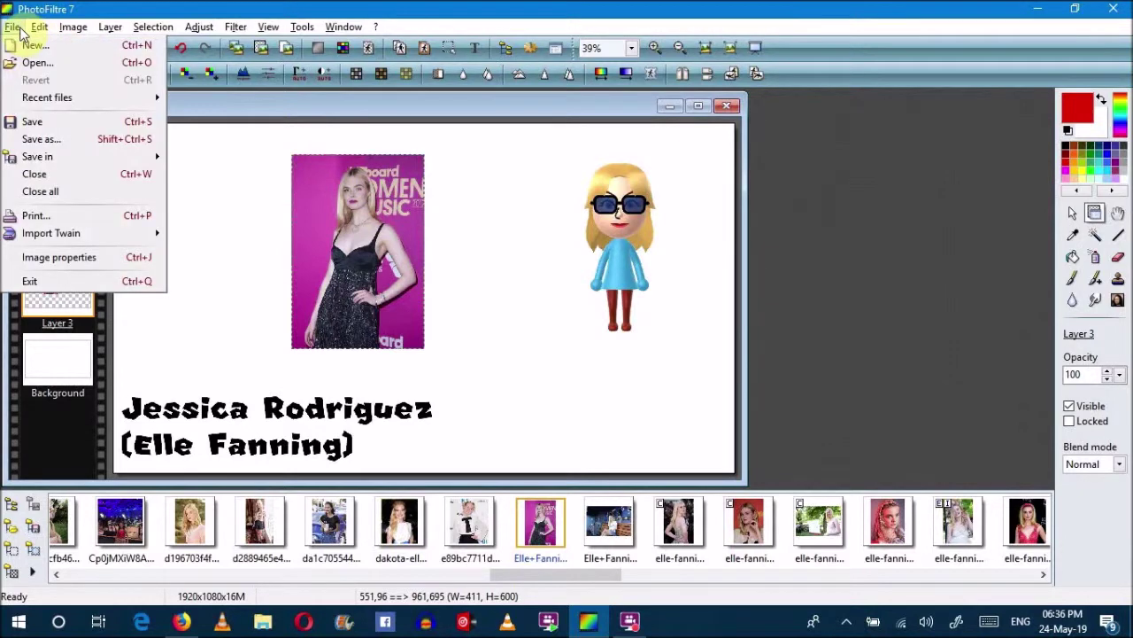
{"action": "left_click", "coordinate": [78, 144]}
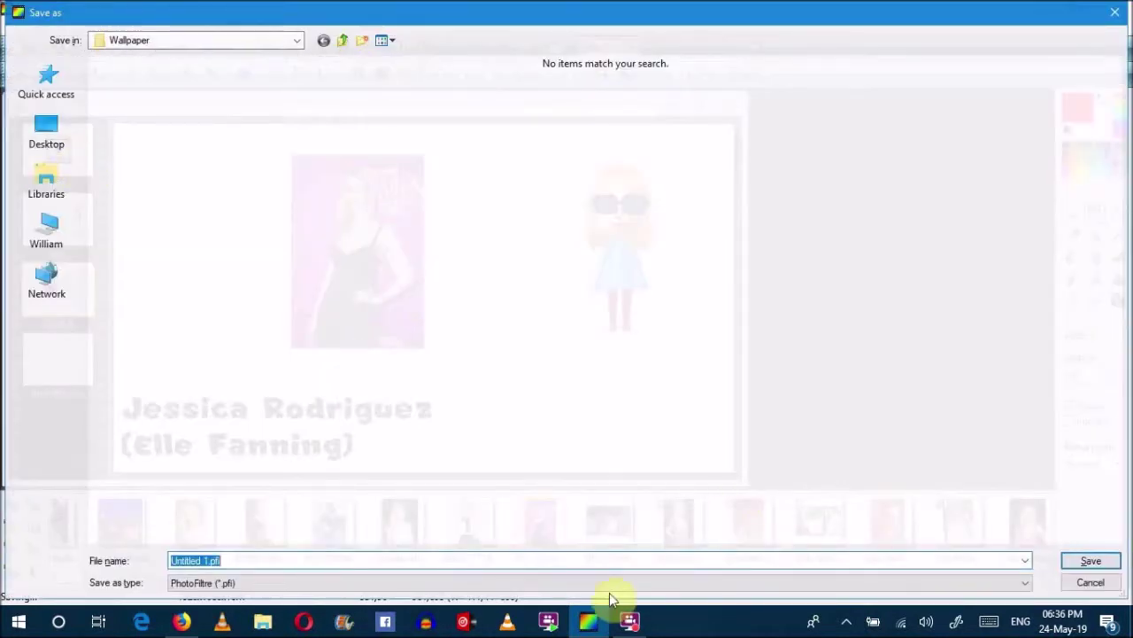
{"action": "left_click", "coordinate": [549, 584]}
{"action": "left_click", "coordinate": [478, 515]}
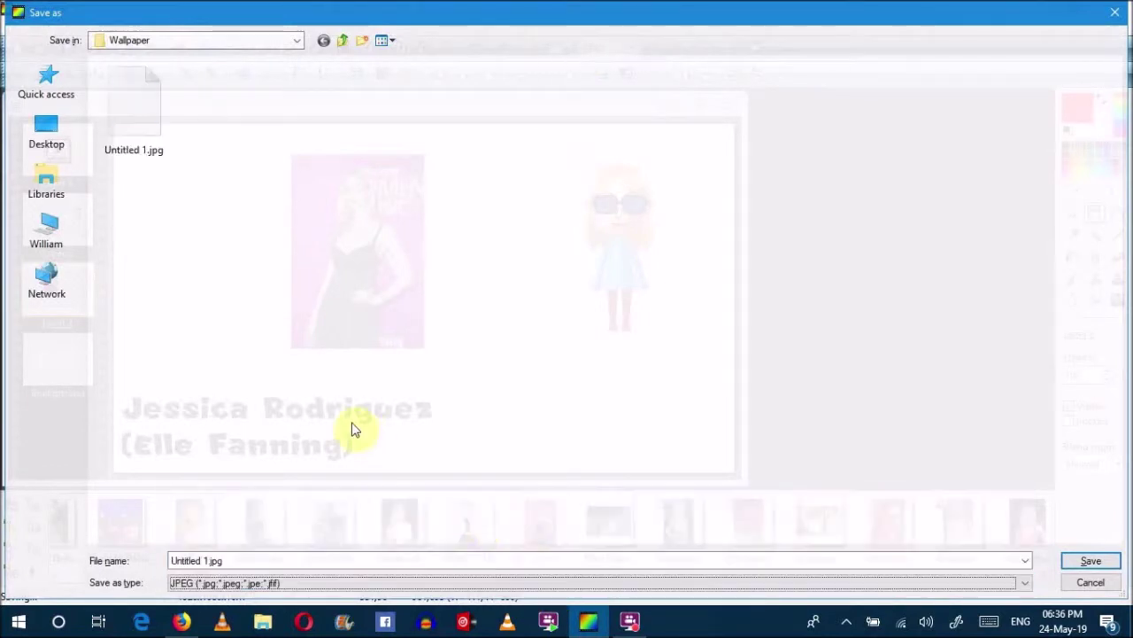
{"action": "double_click", "coordinate": [214, 561]}
{"action": "left_click", "coordinate": [212, 560]}
{"action": "key", "text": "BackSpace"}
{"action": "type", "text": "2"}
{"action": "key", "text": "Return"}
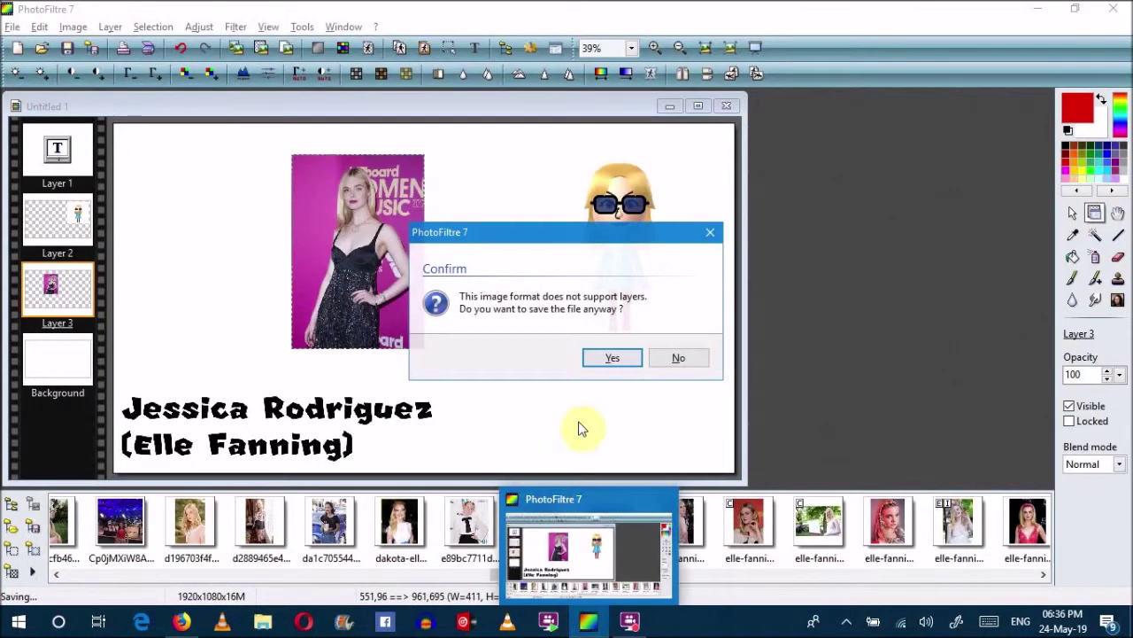
{"action": "left_click", "coordinate": [613, 356]}
{"action": "left_click", "coordinate": [629, 407]}
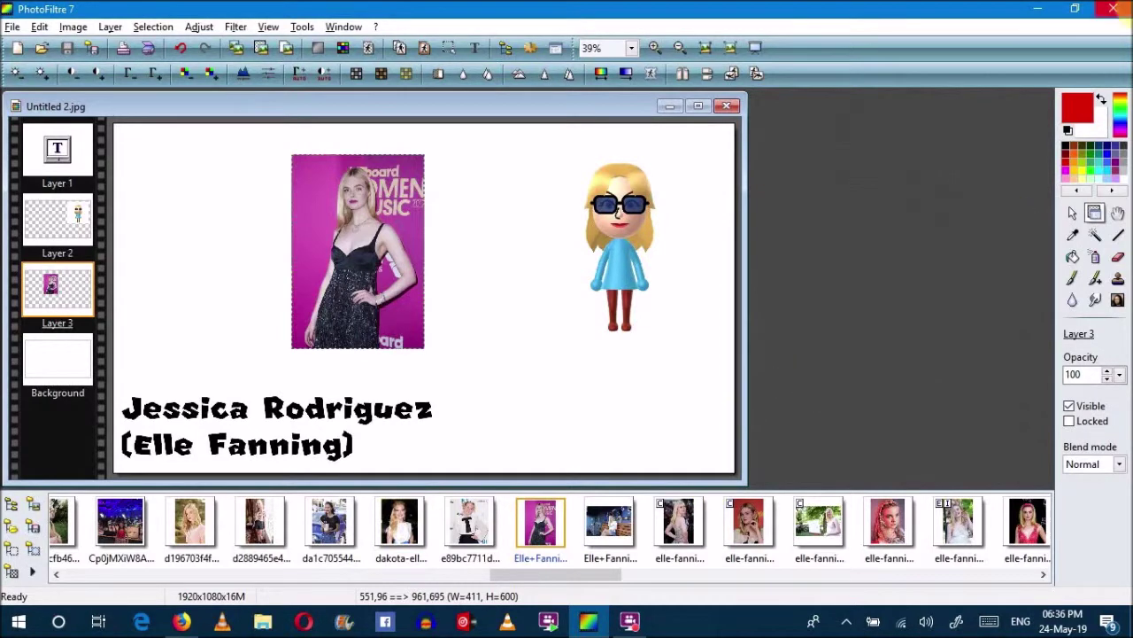
Close and relaunch PhotoFiltre 7, and create a blank 1920 × 1080 pixel image with a white background.
{"action": "left_click", "coordinate": [1114, 8]}
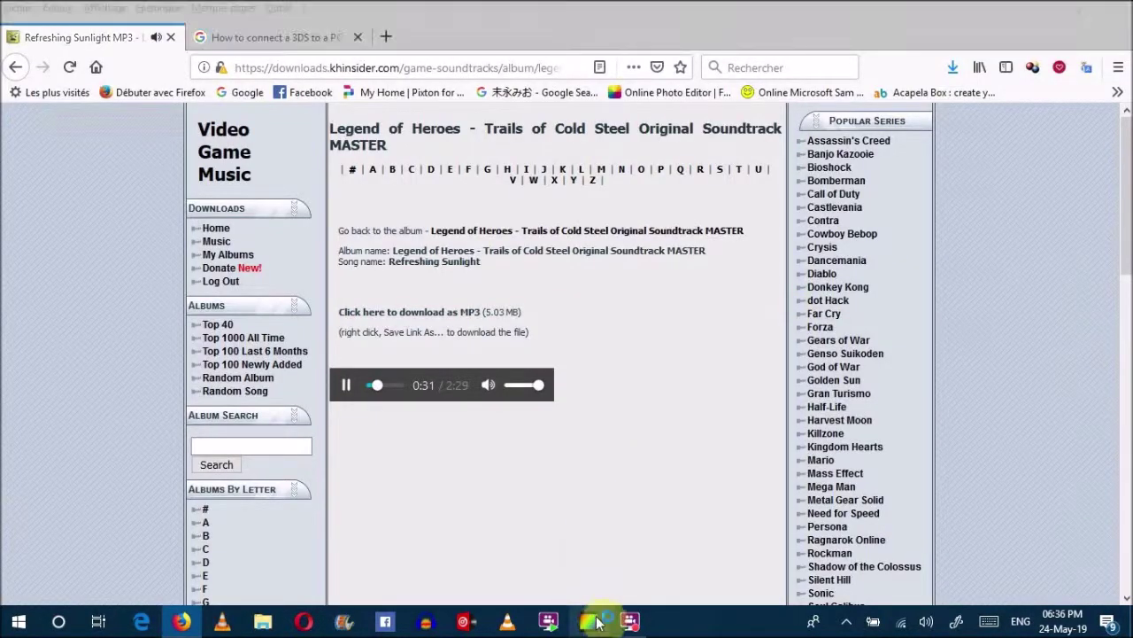
{"action": "mouse_move", "coordinate": [597, 622]}
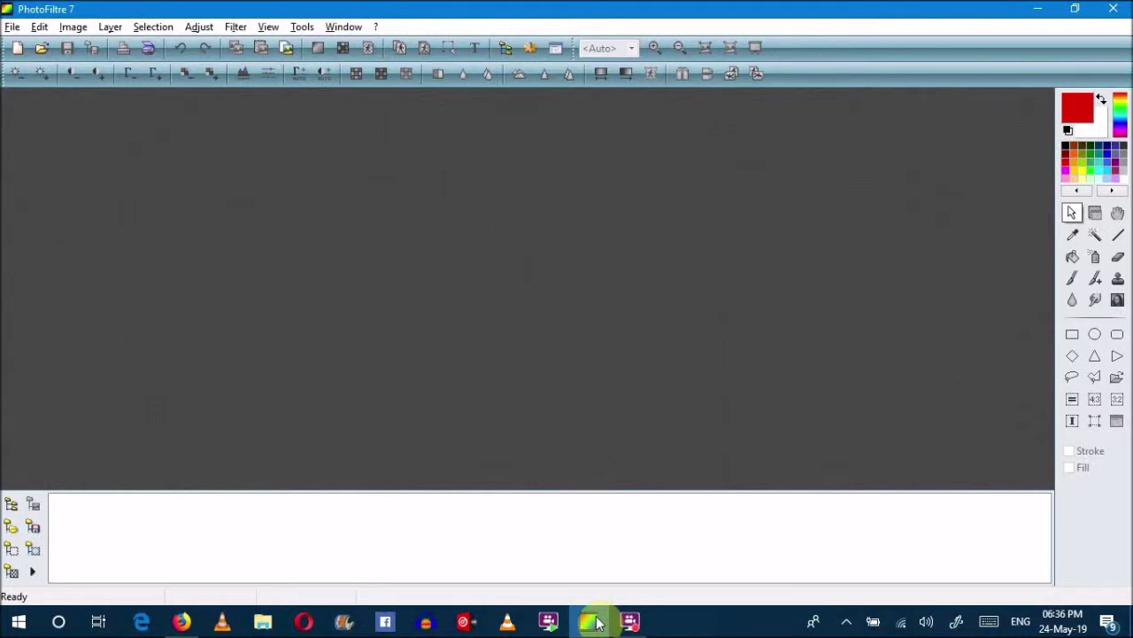
{"action": "left_click", "coordinate": [18, 47]}
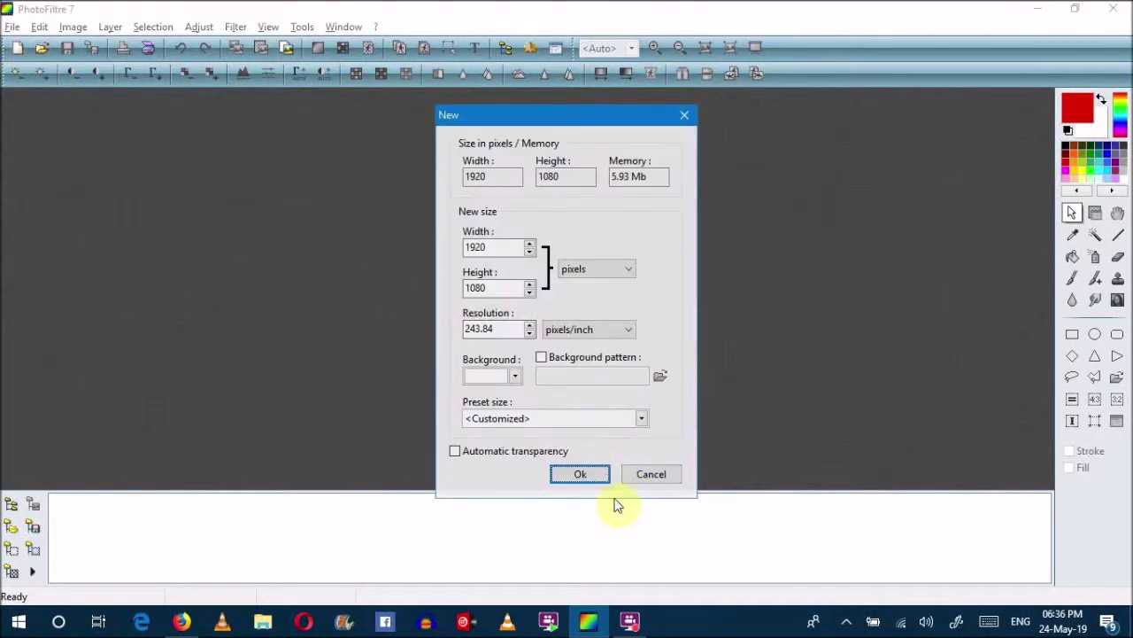
{"action": "left_click", "coordinate": [590, 478]}
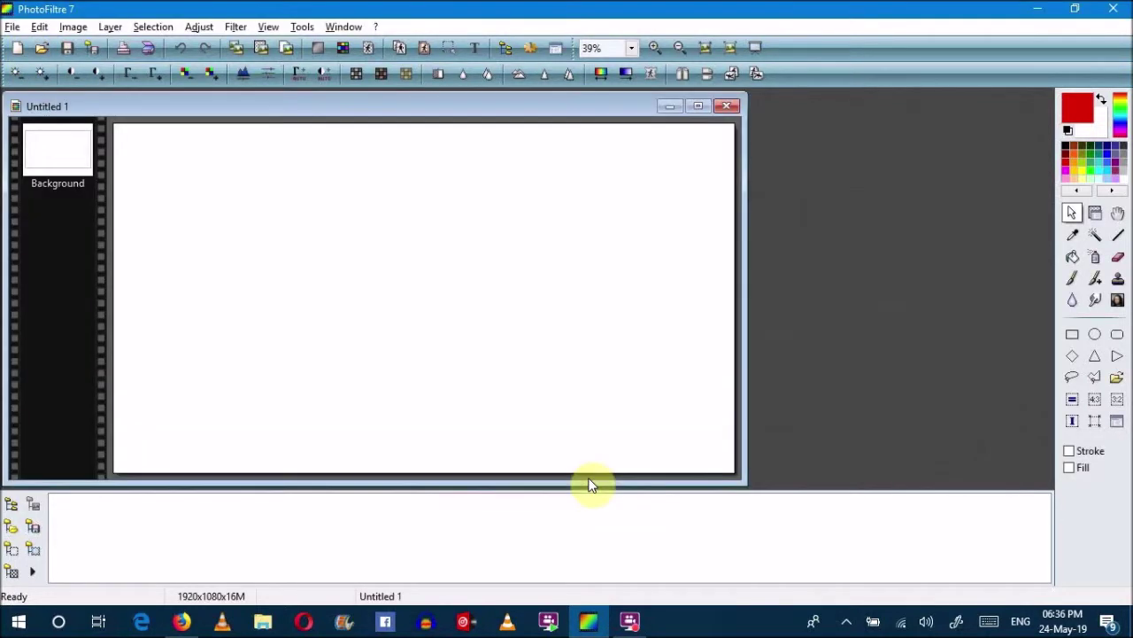
Load the SD card's DCIM folder 222NIN04 into the image explorer and bring the HAA_0071 character picture into view.
{"action": "left_click", "coordinate": [12, 28]}
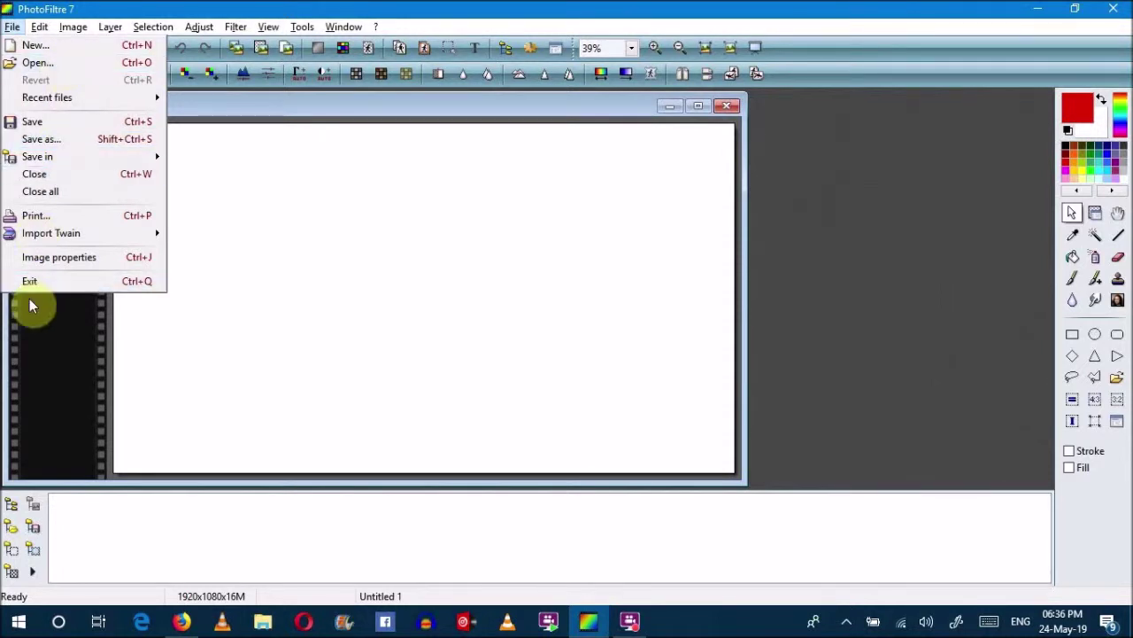
{"action": "left_click", "coordinate": [11, 504]}
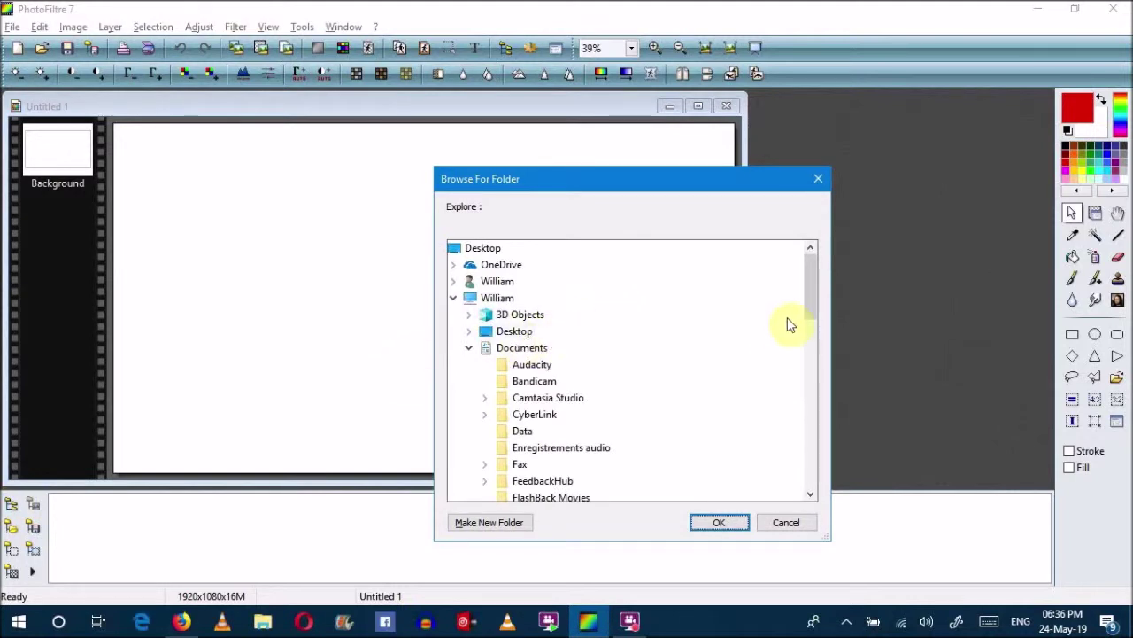
{"action": "left_click_drag", "start_coordinate": [809, 309], "coordinate": [808, 401]}
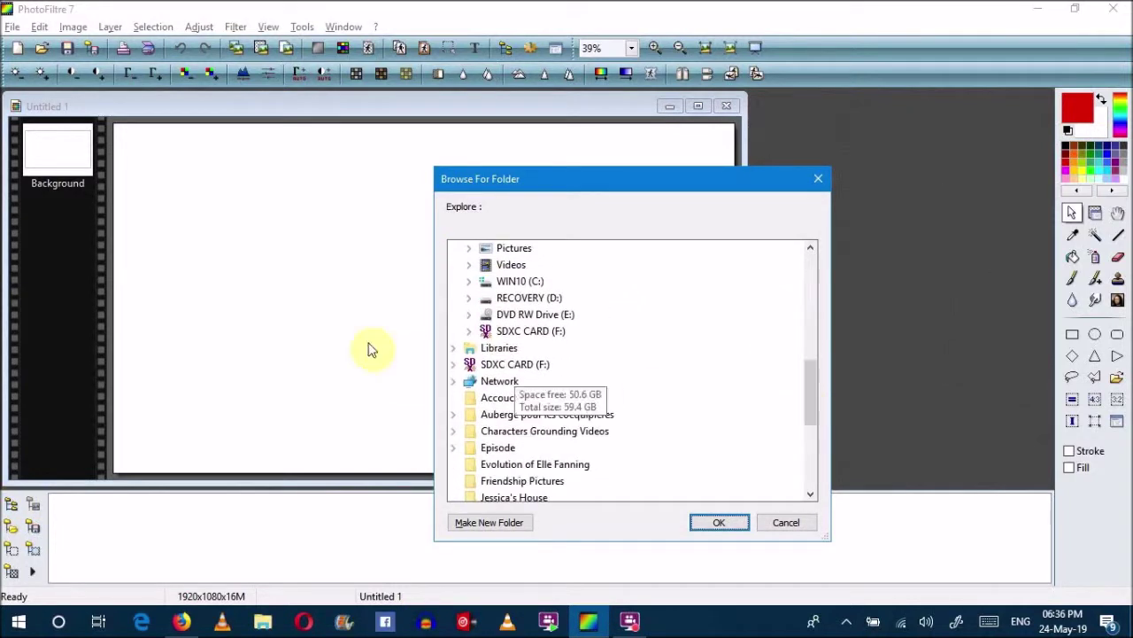
{"action": "left_click", "coordinate": [489, 364]}
{"action": "double_click", "coordinate": [521, 281]}
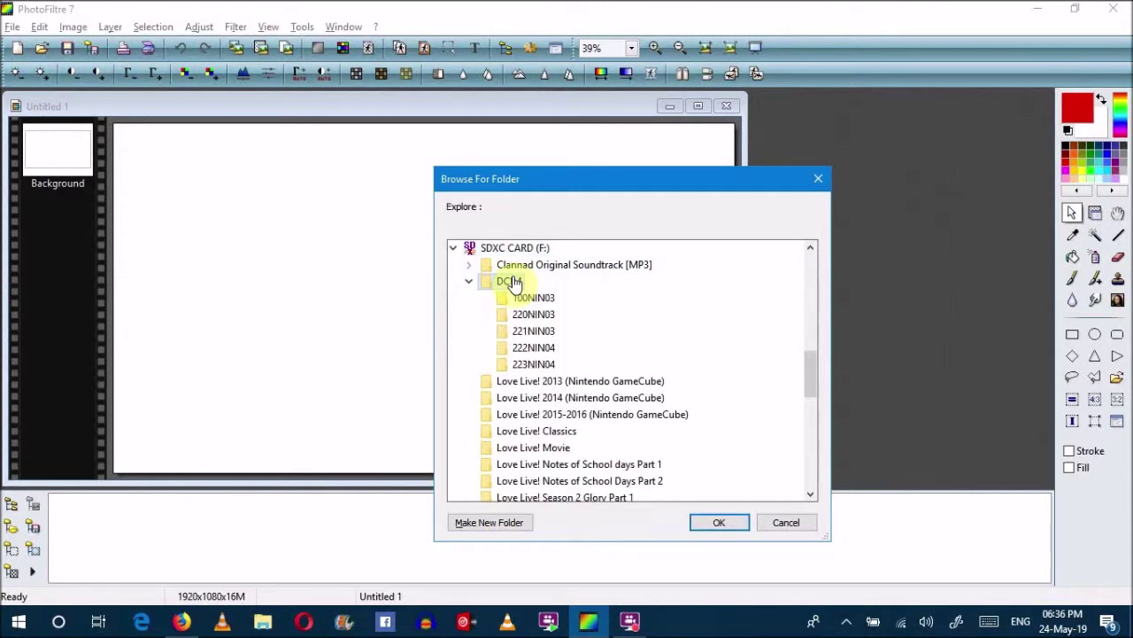
{"action": "left_click", "coordinate": [531, 347]}
{"action": "left_click", "coordinate": [717, 525]}
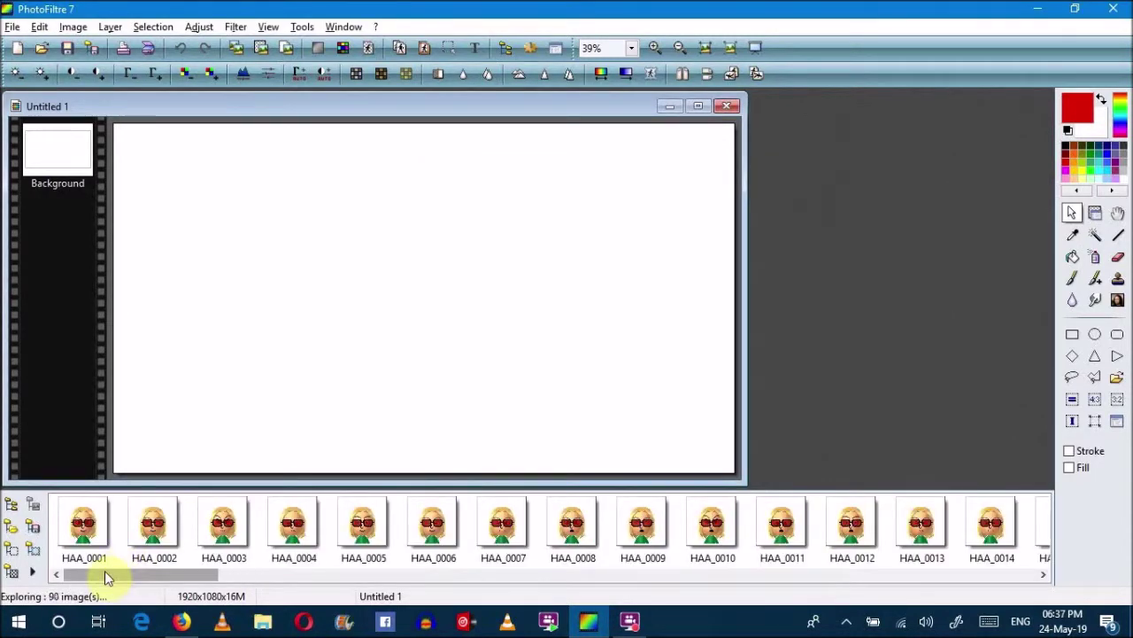
{"action": "left_click_drag", "start_coordinate": [105, 574], "coordinate": [706, 569]}
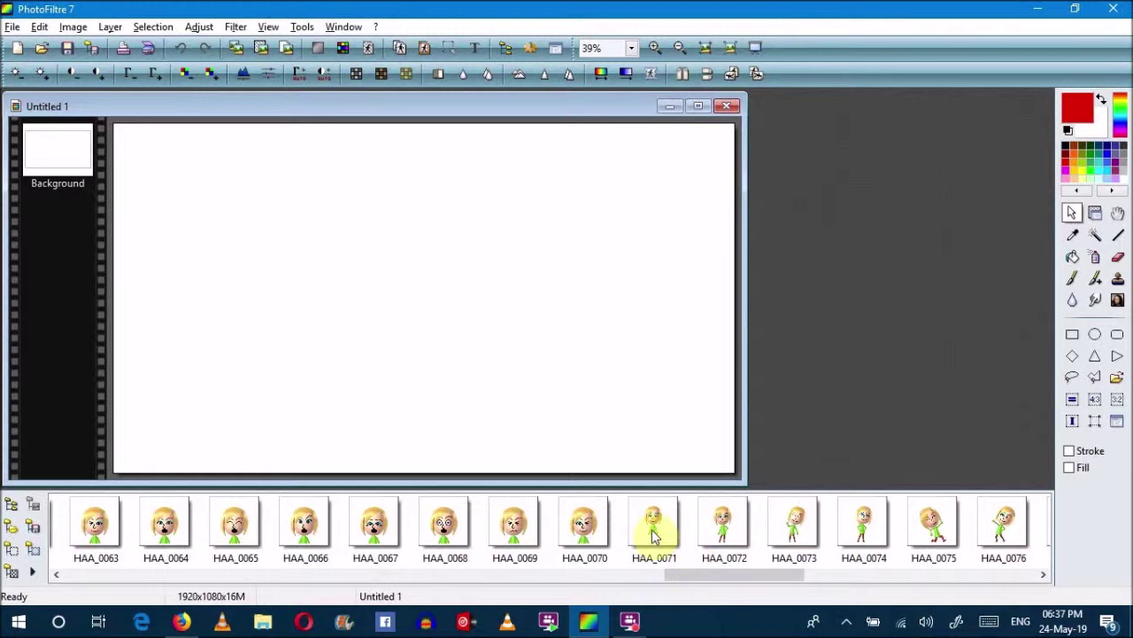
Add two-line text with the character's full name above "(Kaitlyn Maher)" in MARIOFontv3-Solidd at size 26, and place it in the image's lower-left corner.
{"action": "left_click", "coordinate": [476, 49]}
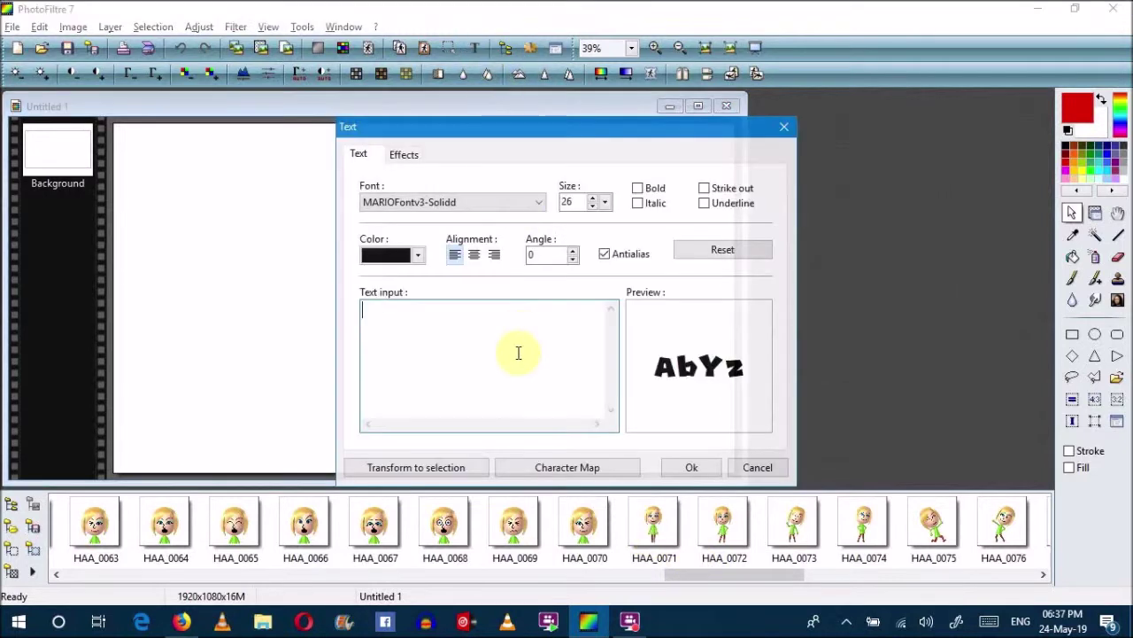
{"action": "type", "text": "M"}
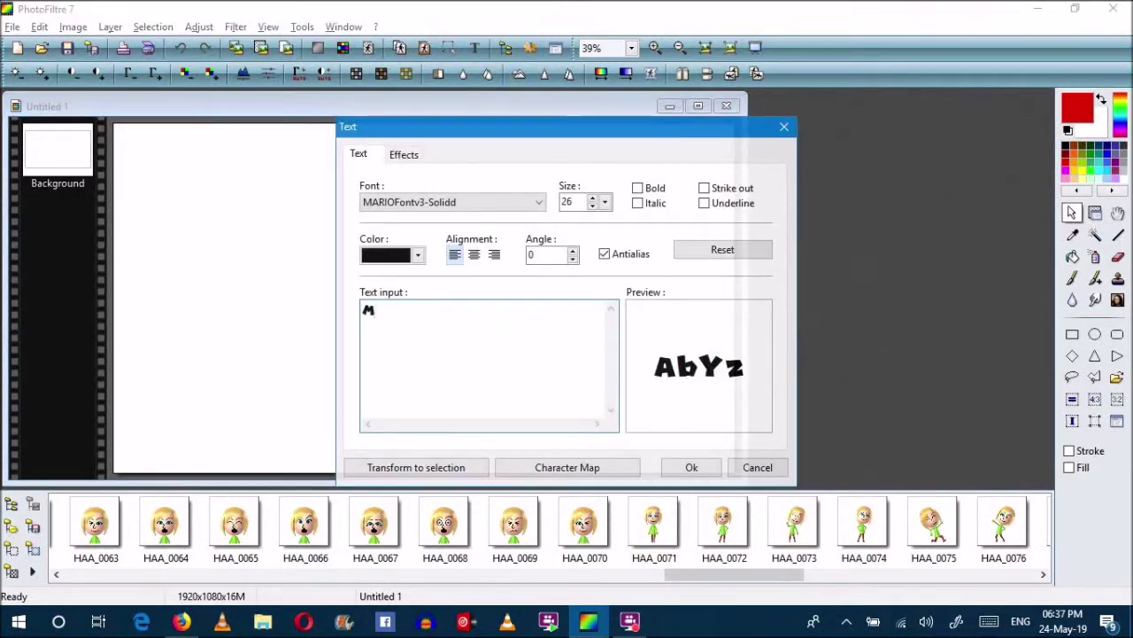
{"action": "left_click", "coordinate": [994, 622]}
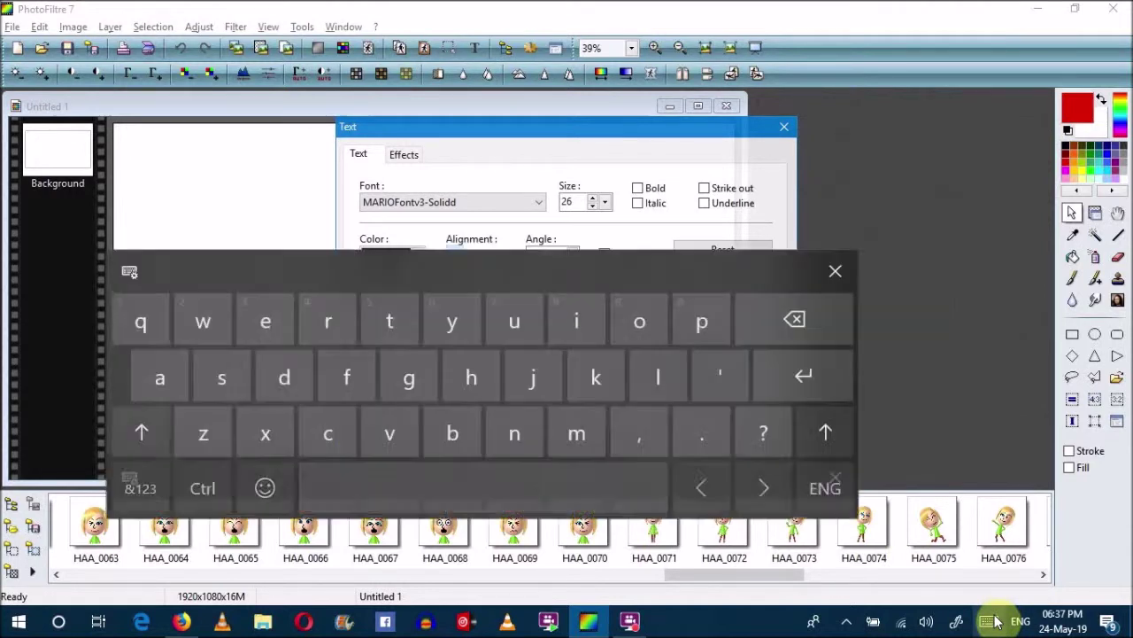
{"action": "left_click", "coordinate": [270, 318]}
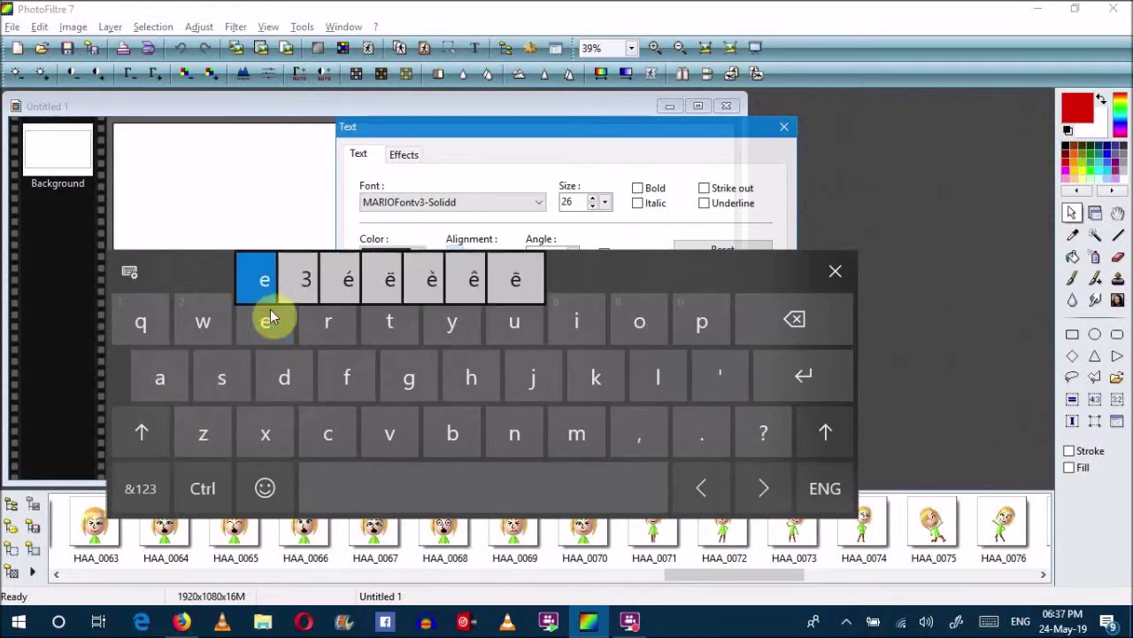
{"action": "left_click_drag", "start_coordinate": [270, 319], "coordinate": [380, 278]}
{"action": "type", "text": "lissa C"}
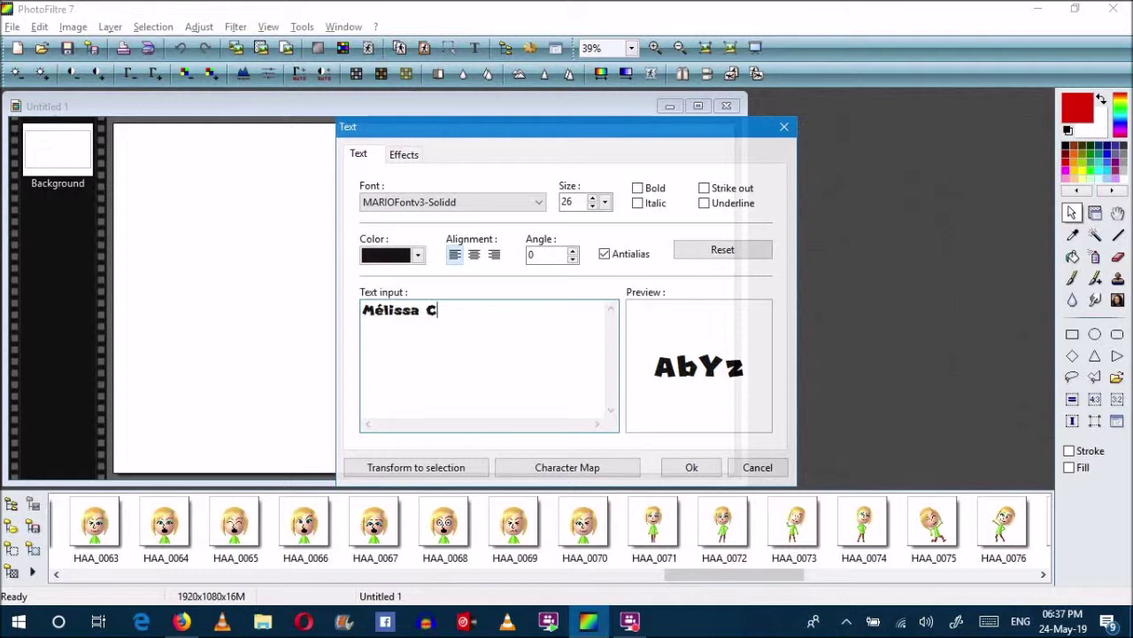
{"action": "type", "text": "larissa Seb"}
{"action": "key", "text": "BackSpace"}
{"action": "type", "text": "gali (Kaitlyn Maher)"}
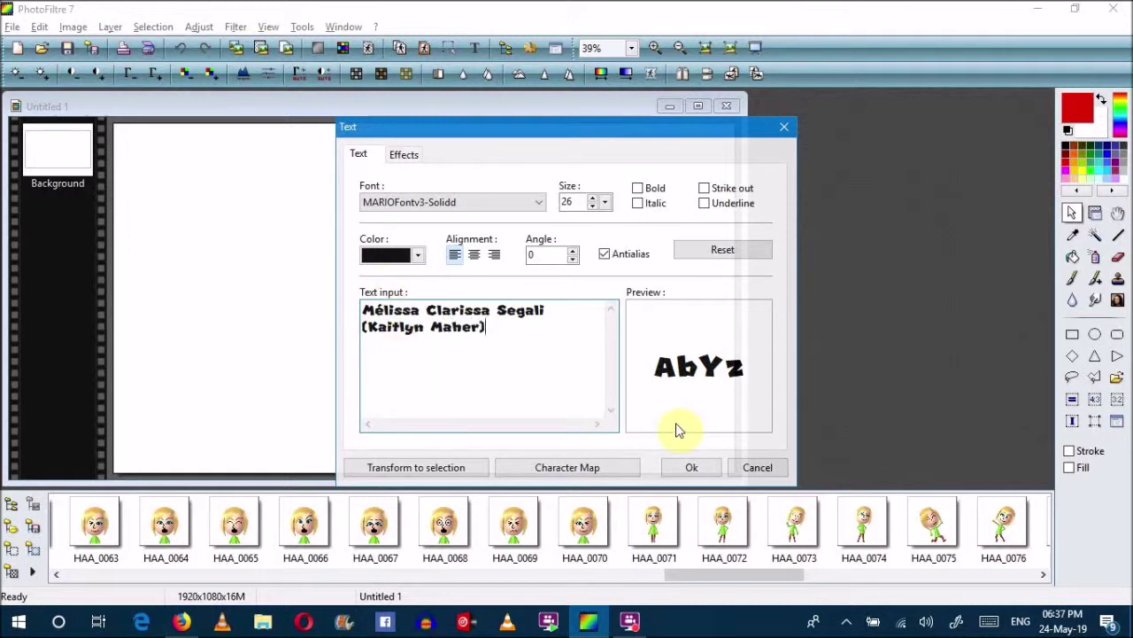
{"action": "left_click", "coordinate": [691, 466]}
{"action": "left_click_drag", "start_coordinate": [432, 310], "coordinate": [206, 454]}
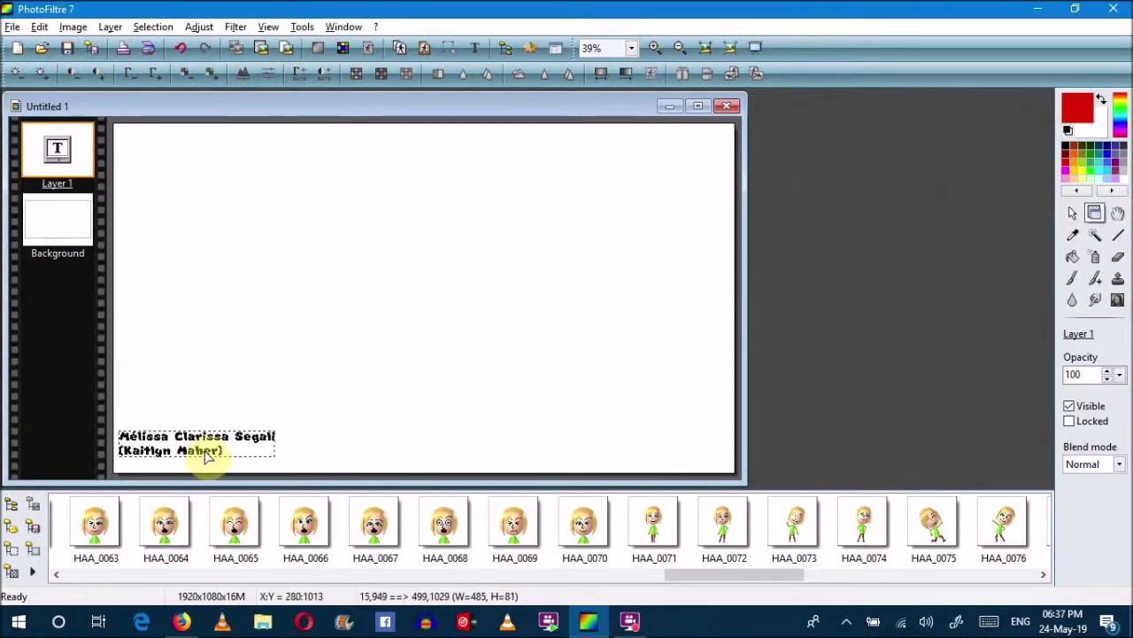
Enlarge the name text layer to about 988 × 170 pixels in the image's lower-left corner and apply the transform.
{"action": "right_click", "coordinate": [207, 453]}
{"action": "left_click", "coordinate": [270, 277]}
{"action": "left_click_drag", "start_coordinate": [289, 453], "coordinate": [435, 387]}
{"action": "left_click_drag", "start_coordinate": [372, 416], "coordinate": [373, 424]}
{"action": "right_click", "coordinate": [374, 424]}
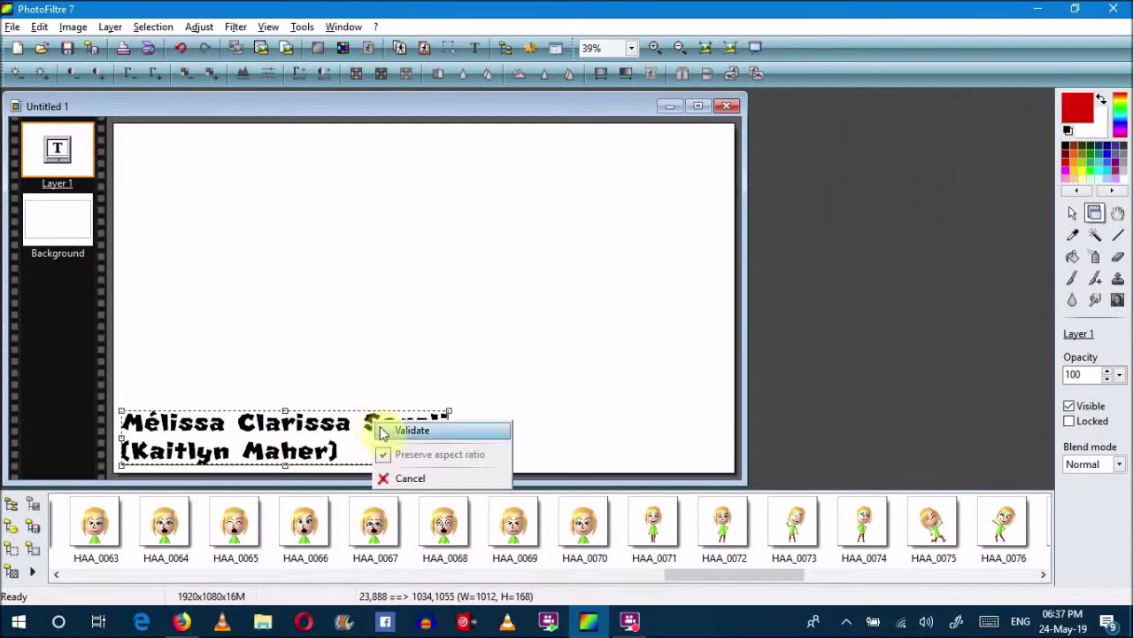
{"action": "left_click", "coordinate": [410, 430]}
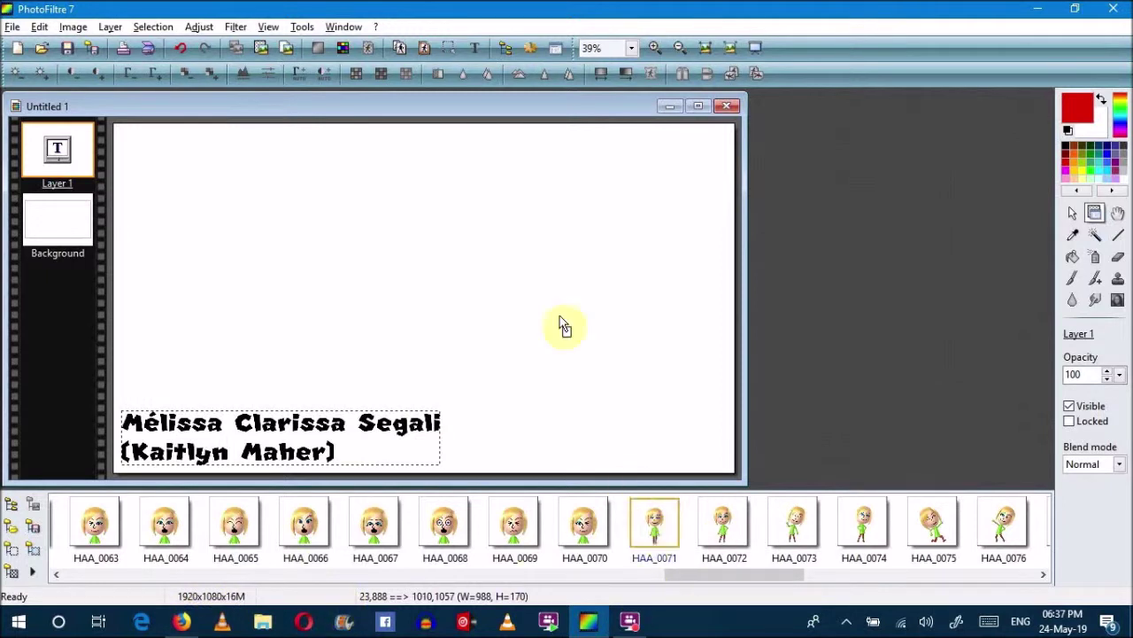
Insert the HAA_0071 character picture as a layer in the image's upper-right area, and make the Background layer active.
{"action": "left_click_drag", "start_coordinate": [654, 522], "coordinate": [551, 270]}
{"action": "left_click_drag", "start_coordinate": [408, 314], "coordinate": [622, 270]}
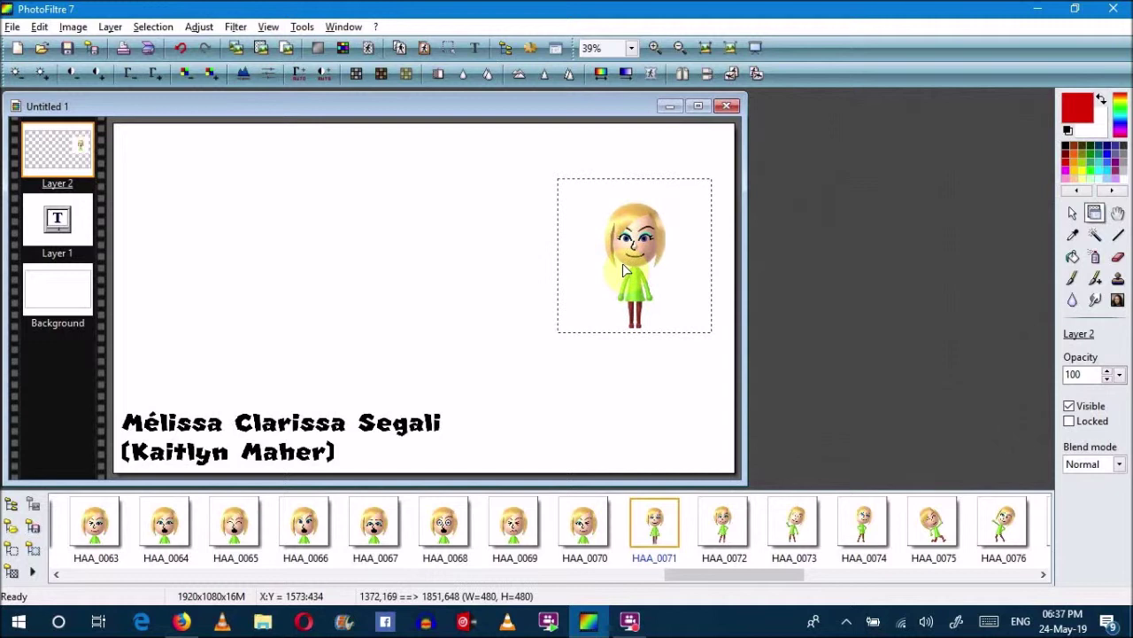
{"action": "left_click", "coordinate": [484, 319]}
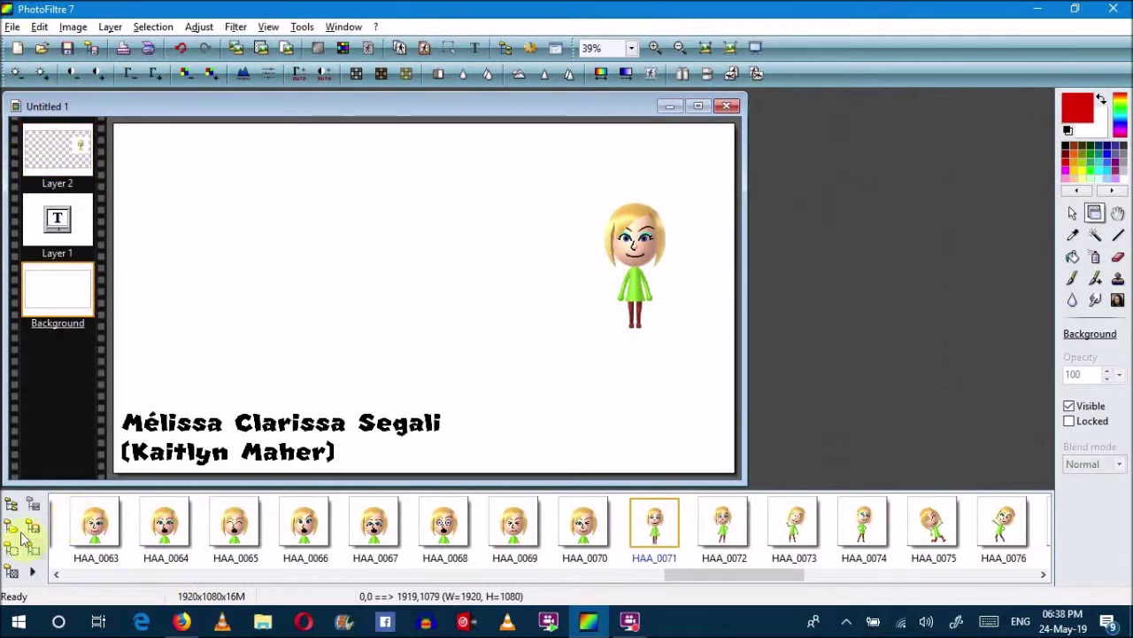
Load the Scanned Documents folder from Documents into the image explorer.
{"action": "left_click", "coordinate": [11, 503]}
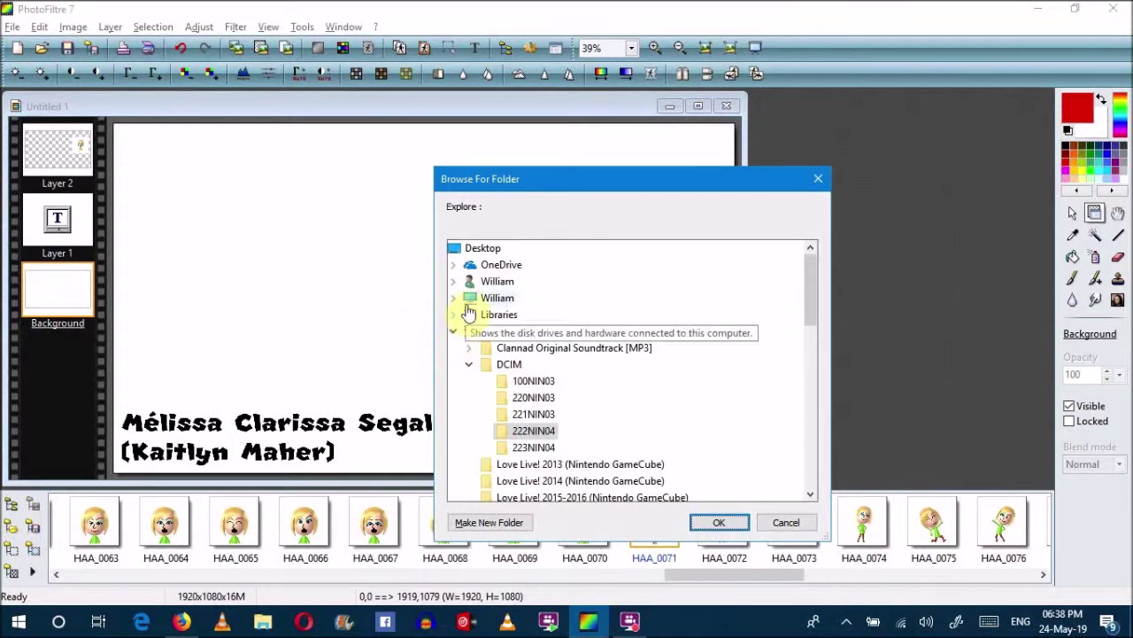
{"action": "double_click", "coordinate": [468, 300]}
{"action": "double_click", "coordinate": [501, 345]}
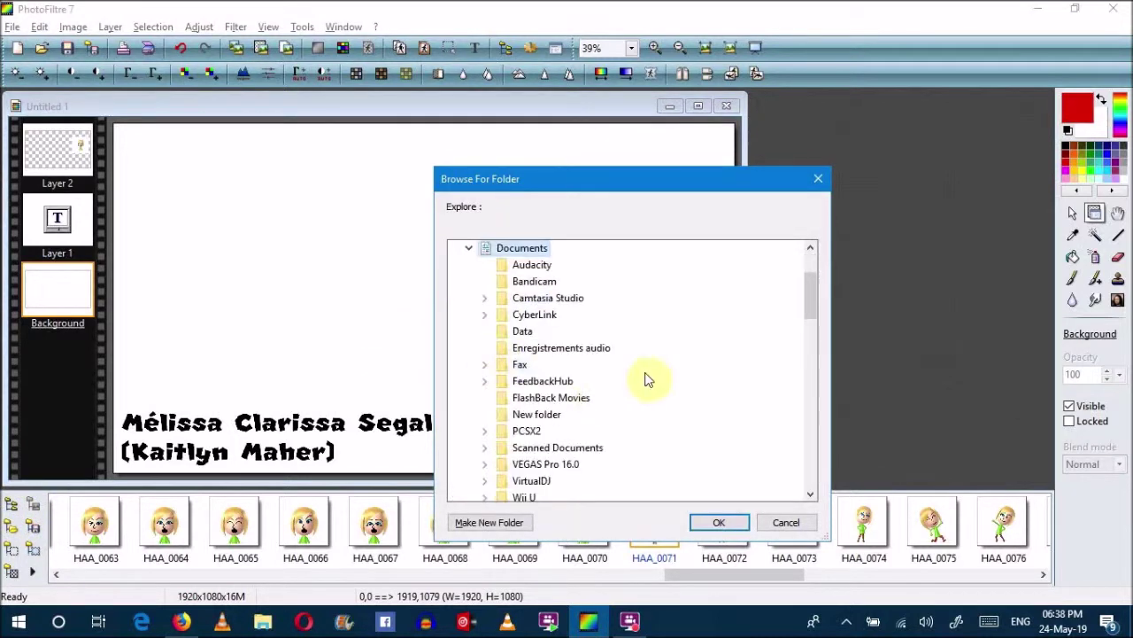
{"action": "left_click_drag", "start_coordinate": [807, 298], "coordinate": [808, 320]}
{"action": "double_click", "coordinate": [595, 363]}
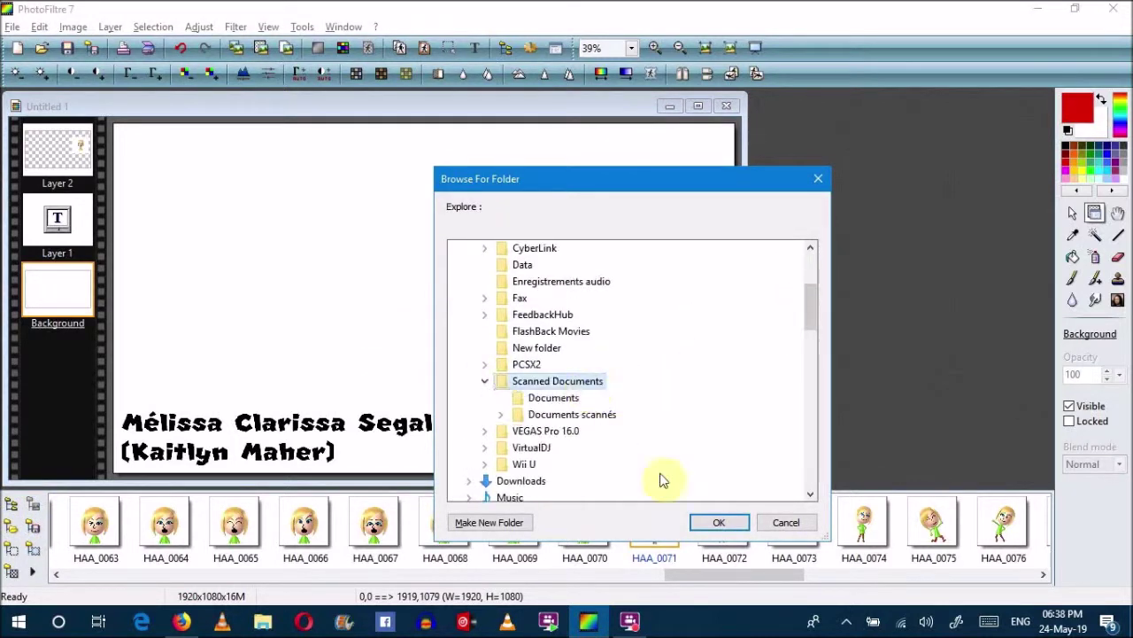
{"action": "left_click", "coordinate": [716, 522]}
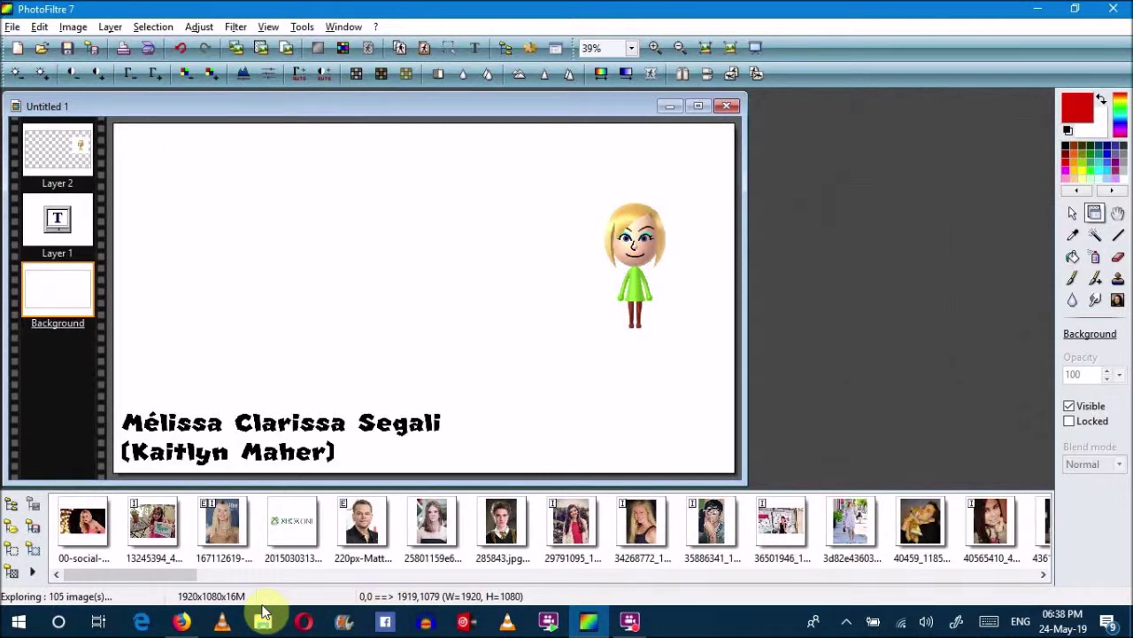
Insert the photo of the girl holding a birthday card as a layer in the image's upper-left area, above the name text.
{"action": "left_click", "coordinate": [182, 621]}
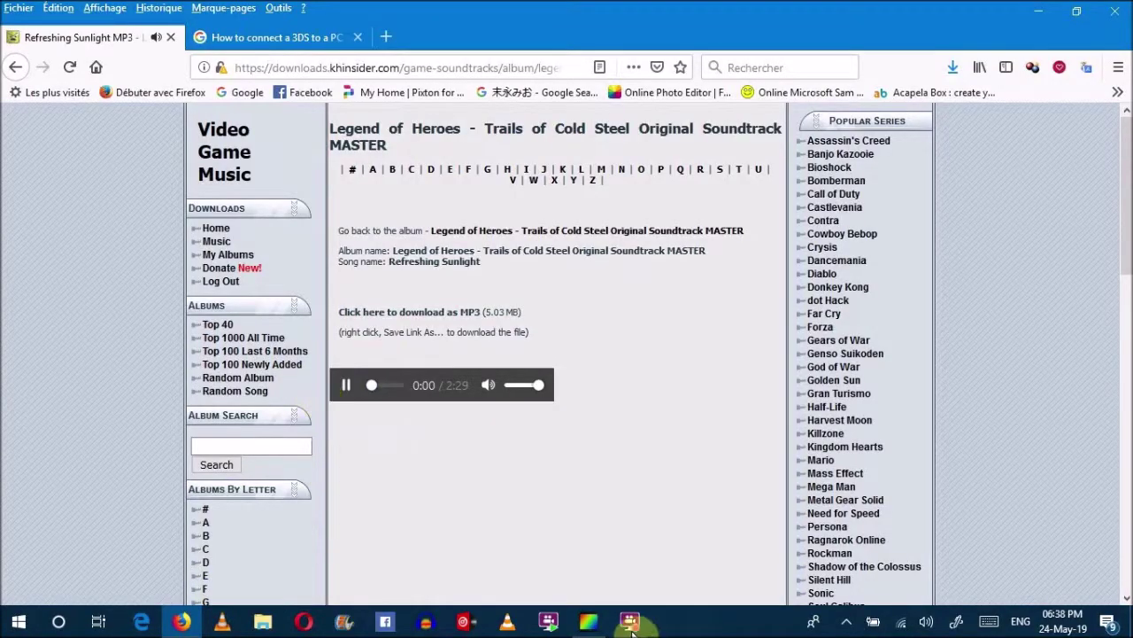
{"action": "left_click", "coordinate": [588, 621]}
{"action": "left_click_drag", "start_coordinate": [164, 542], "coordinate": [203, 233]}
{"action": "left_click_drag", "start_coordinate": [348, 287], "coordinate": [307, 282]}
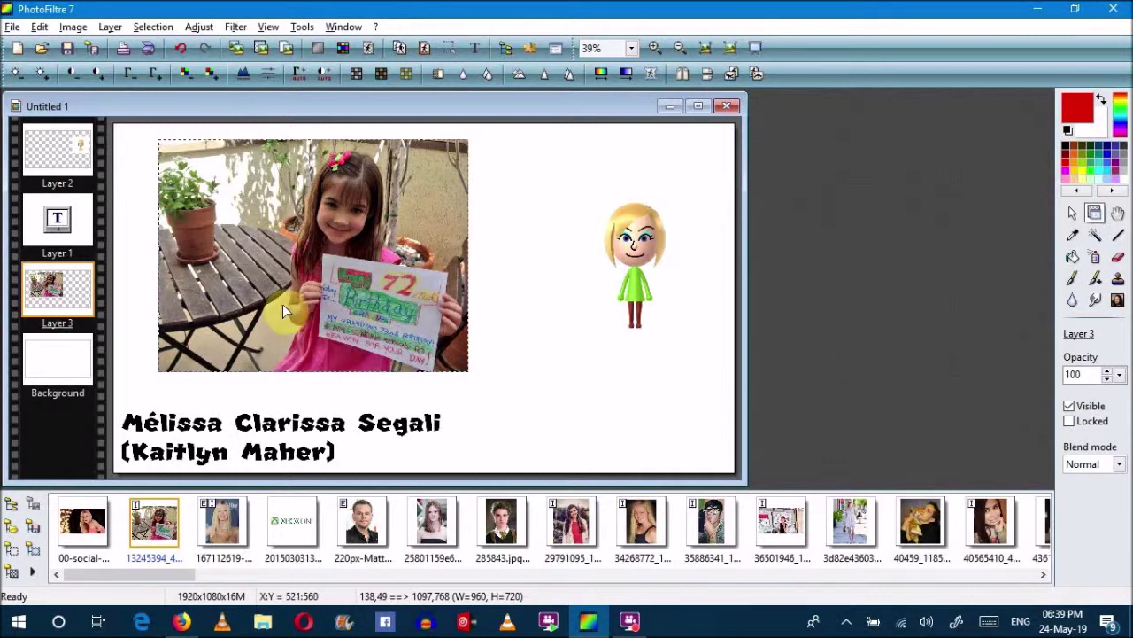
Save the image as the JPEG file "Untitled 3.jpg" in the Wallpaper folder, accepting the loss of layers.
{"action": "left_click", "coordinate": [12, 26]}
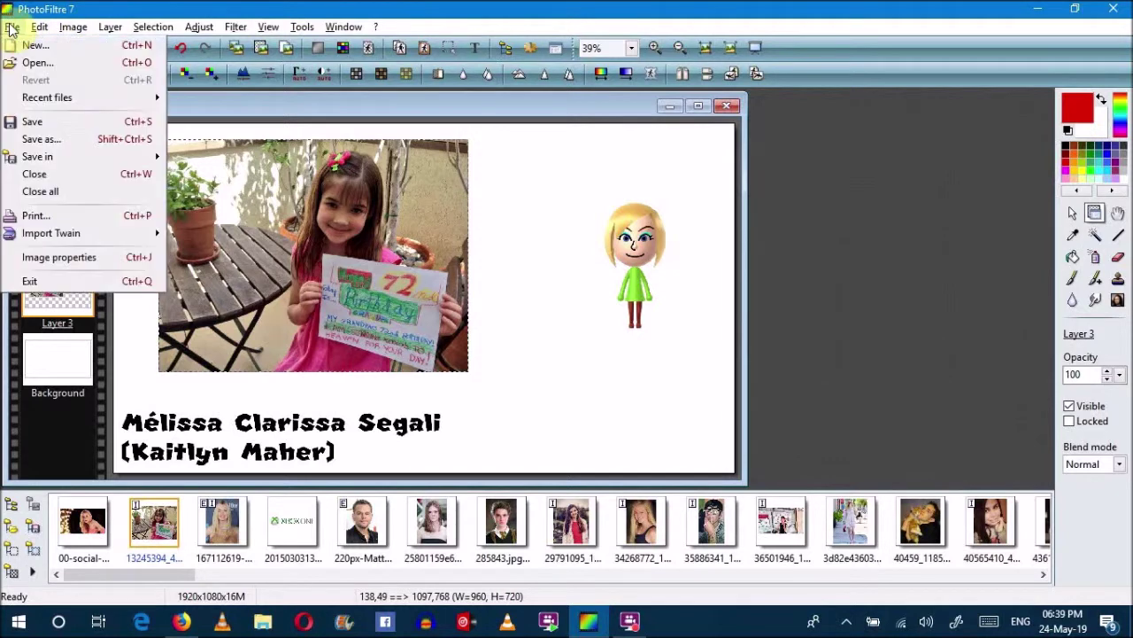
{"action": "left_click", "coordinate": [55, 141]}
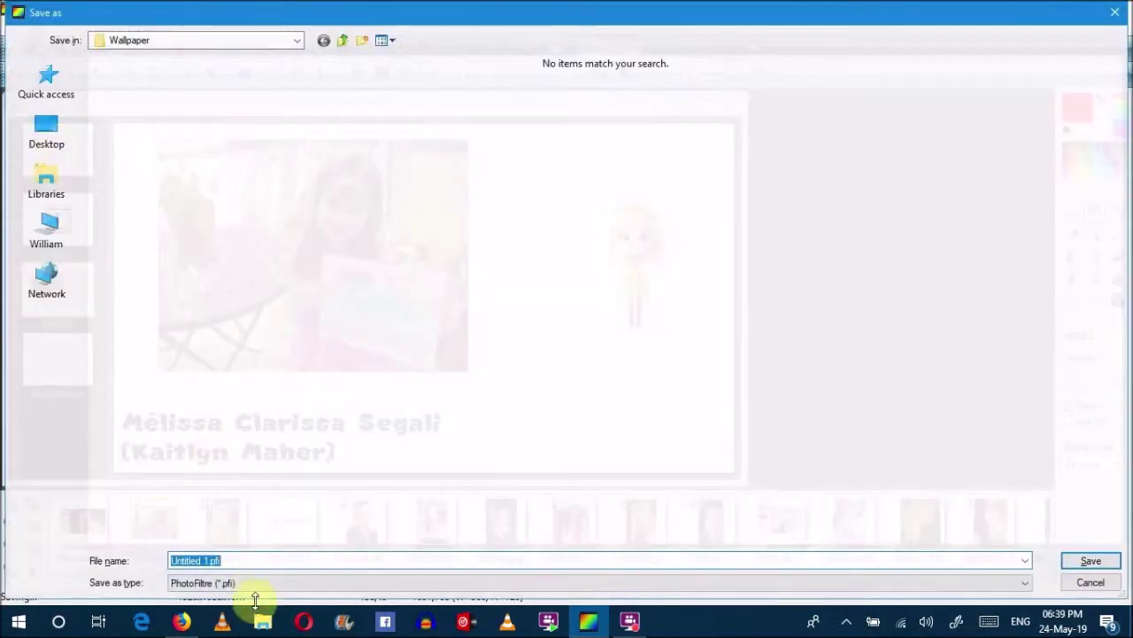
{"action": "left_click", "coordinate": [253, 583]}
{"action": "left_click", "coordinate": [225, 514]}
{"action": "left_click", "coordinate": [220, 111]}
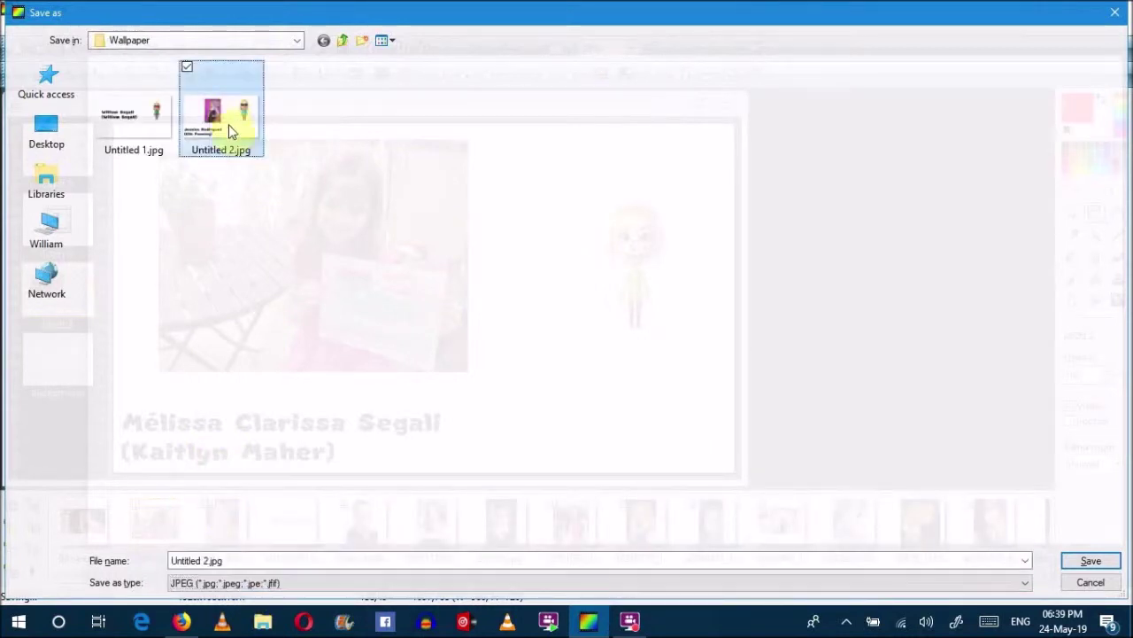
{"action": "left_click", "coordinate": [330, 560]}
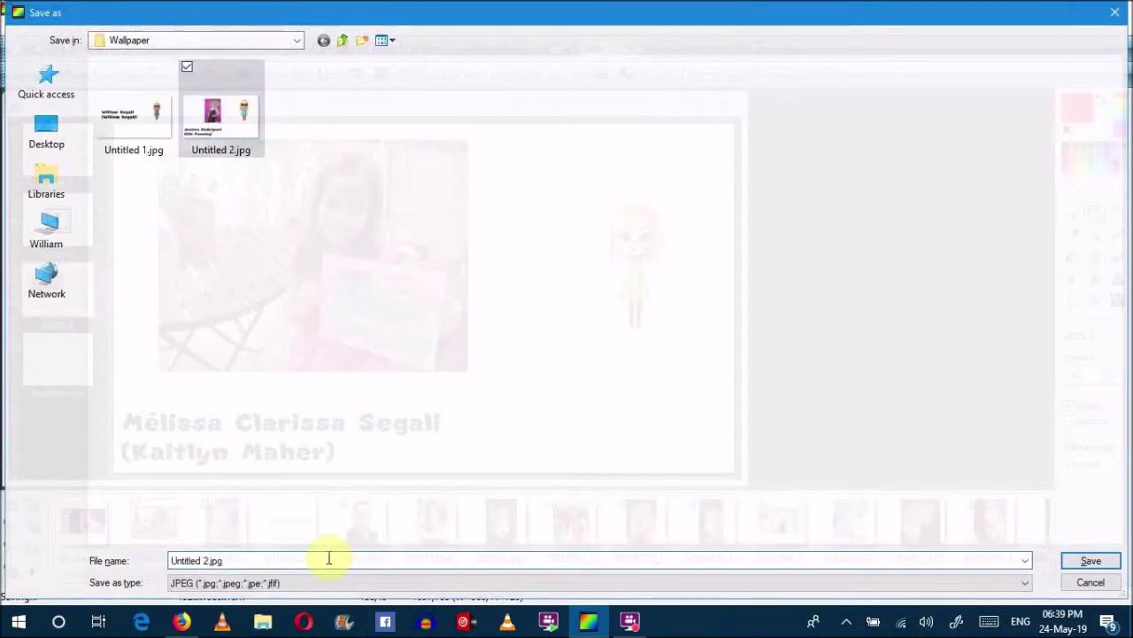
{"action": "key", "text": "BackSpace"}
{"action": "type", "text": "3"}
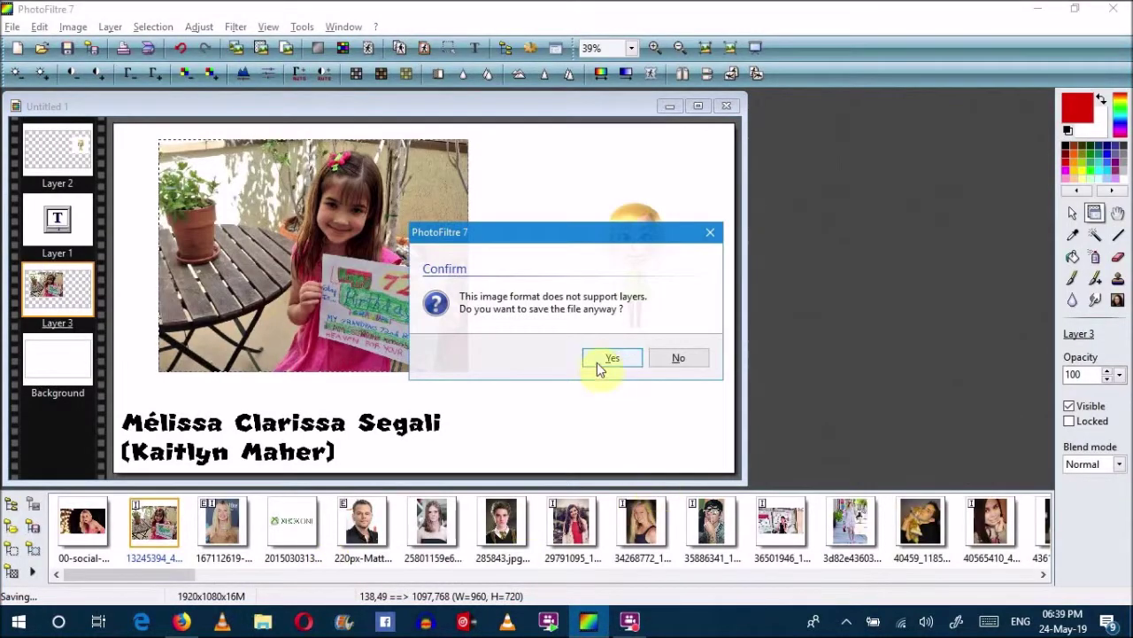
{"action": "left_click", "coordinate": [599, 363]}
{"action": "left_click", "coordinate": [608, 410]}
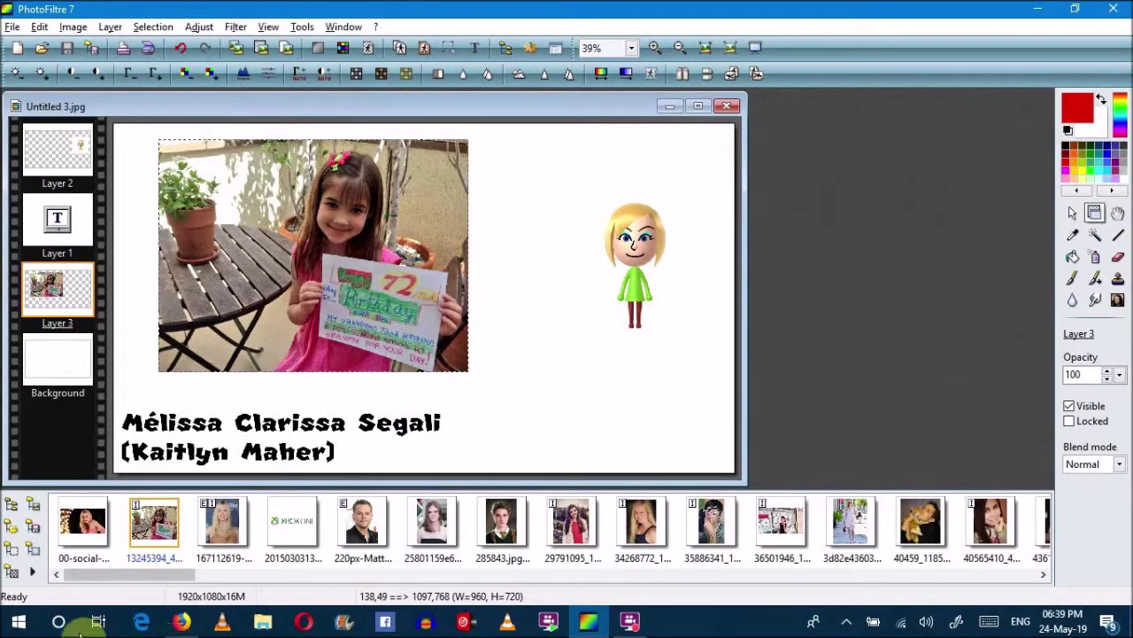
Switch to Firefox, search Google for "Addison Riecke" and open the image results.
{"action": "left_click", "coordinate": [181, 620]}
{"action": "left_click", "coordinate": [253, 37]}
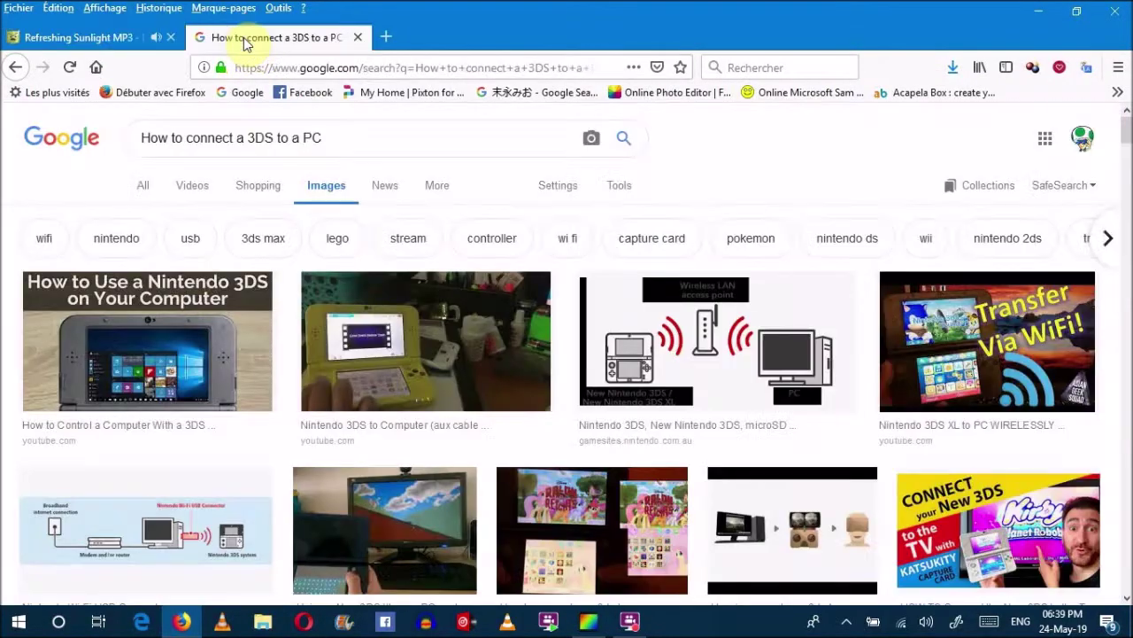
{"action": "left_click", "coordinate": [248, 96]}
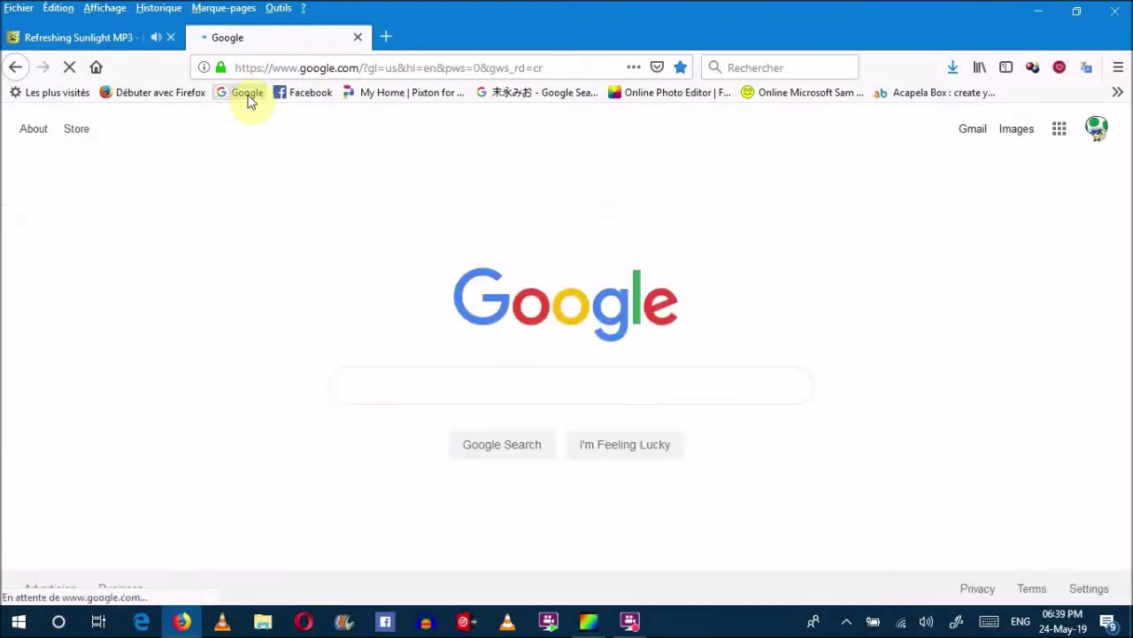
{"action": "left_click", "coordinate": [389, 387]}
{"action": "type", "text": "Addison Riecke"}
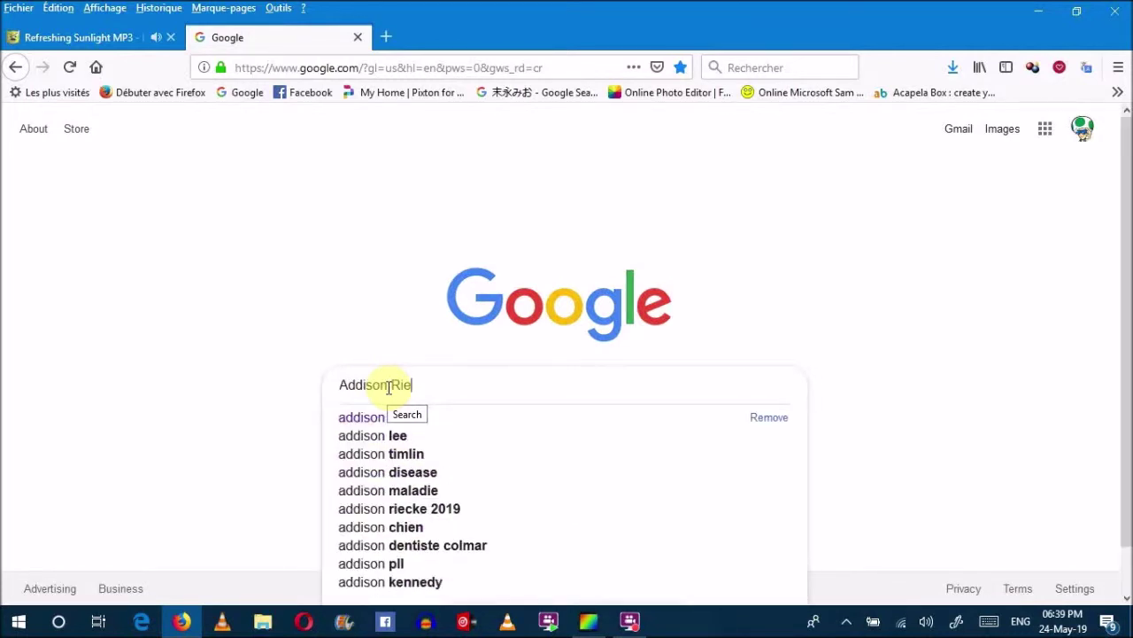
{"action": "key", "text": "Return"}
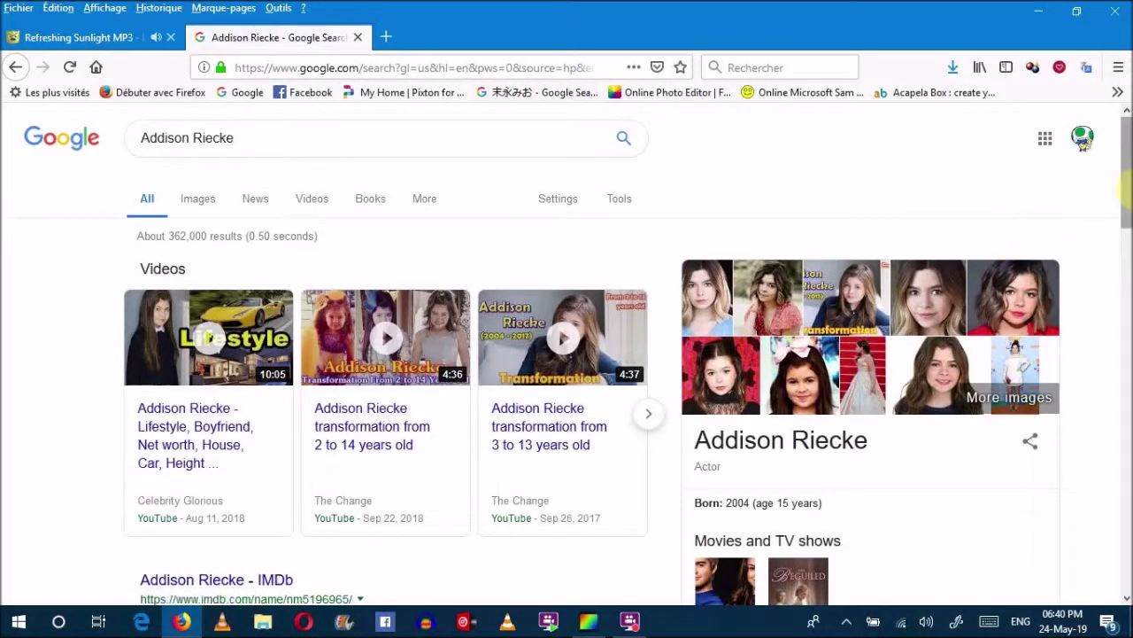
{"action": "scroll", "coordinate": [1117, 221], "scroll_direction": "down", "scroll_amount": 3}
{"action": "left_click_drag", "start_coordinate": [1129, 233], "coordinate": [1129, 294]}
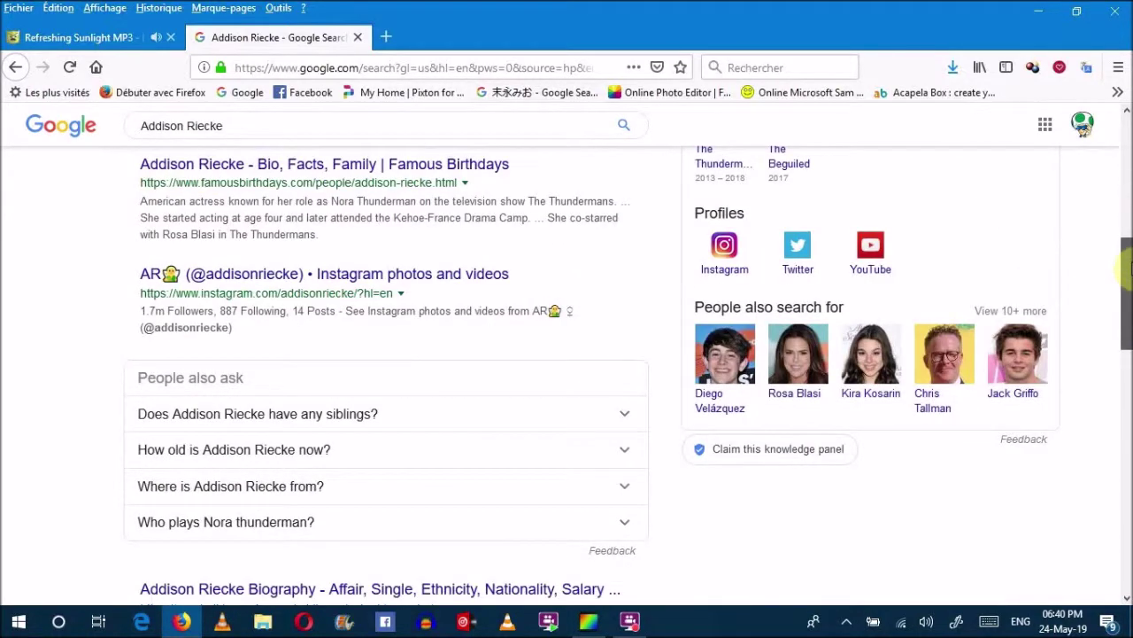
{"action": "left_click_drag", "start_coordinate": [1129, 270], "coordinate": [1129, 124]}
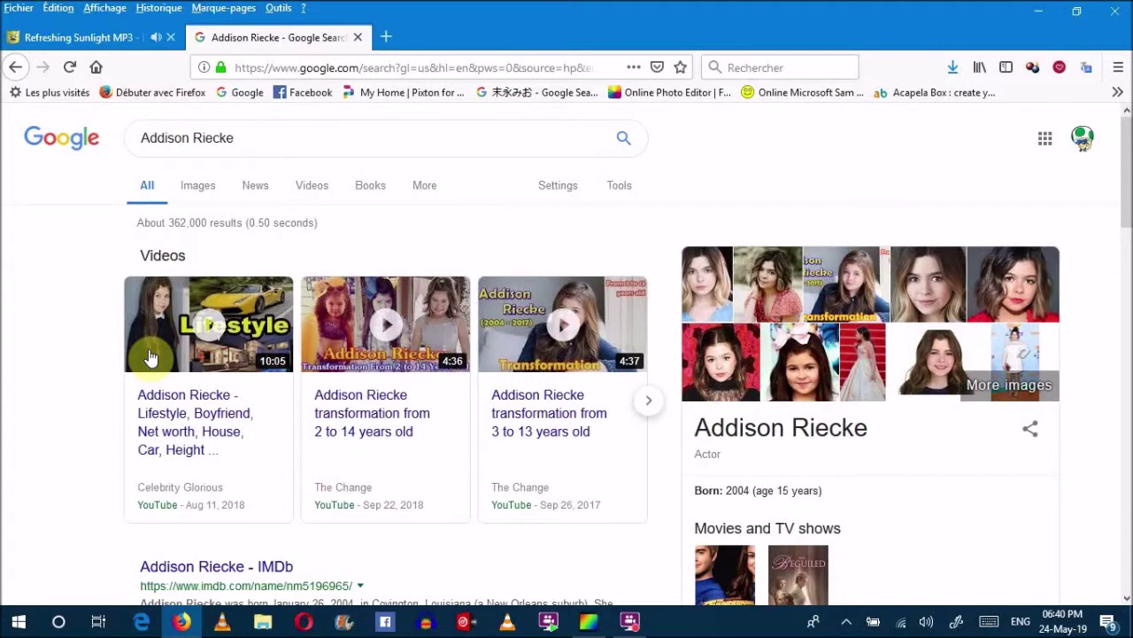
{"action": "left_click", "coordinate": [199, 193]}
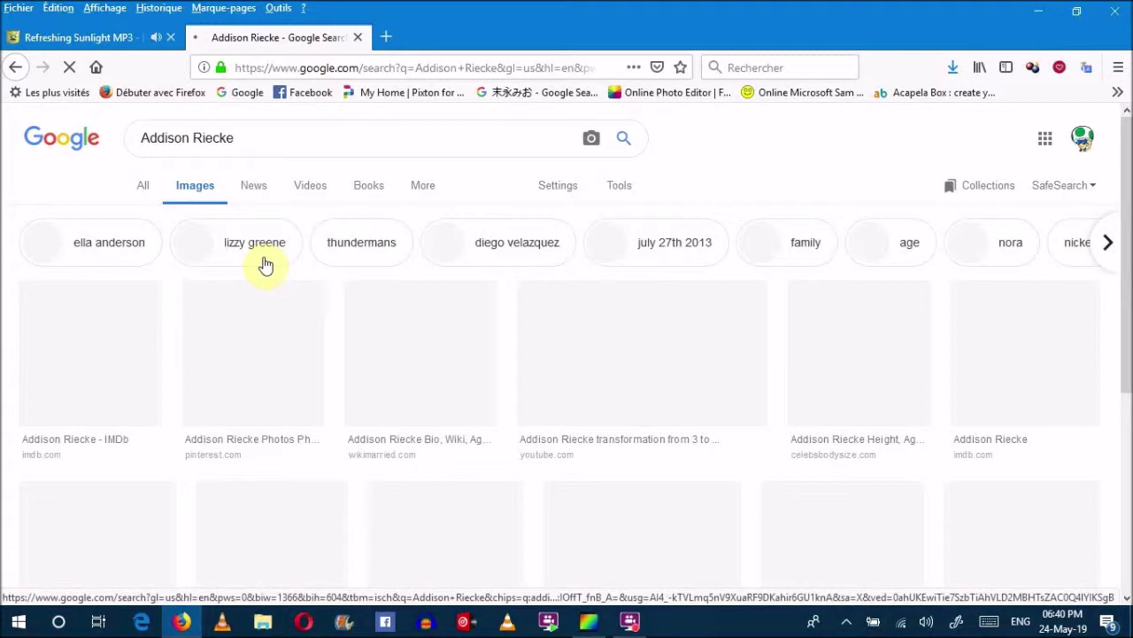
Look through the Addison Riecke image results for a suitable photo of the actress.
{"action": "left_click_drag", "start_coordinate": [1126, 239], "coordinate": [1128, 332]}
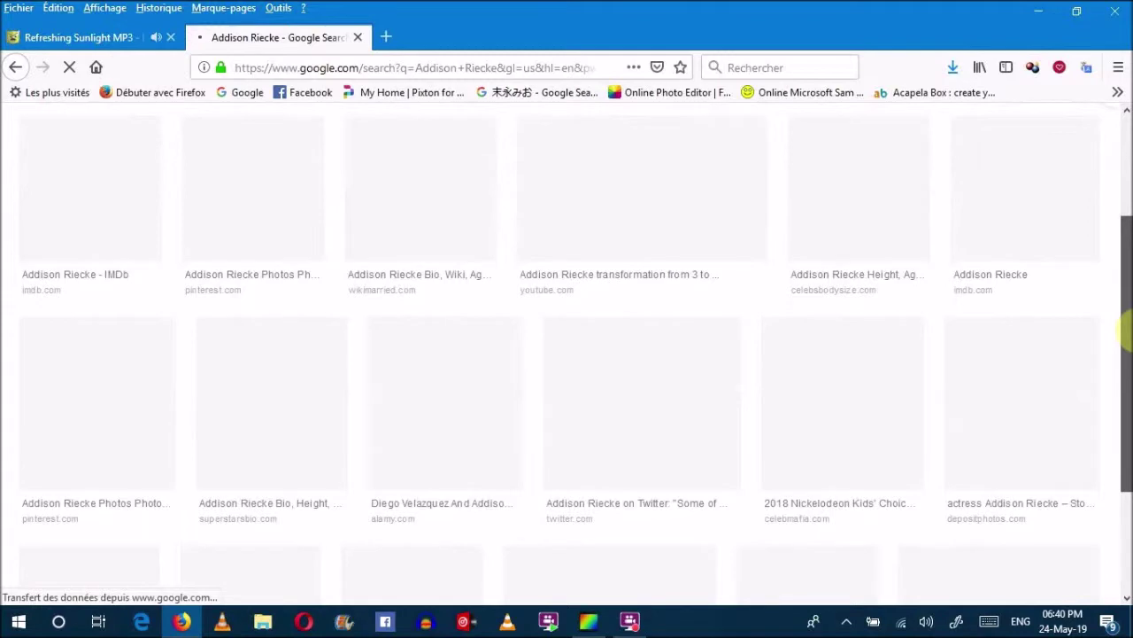
{"action": "scroll", "coordinate": [1124, 282], "scroll_direction": "up", "scroll_amount": 3}
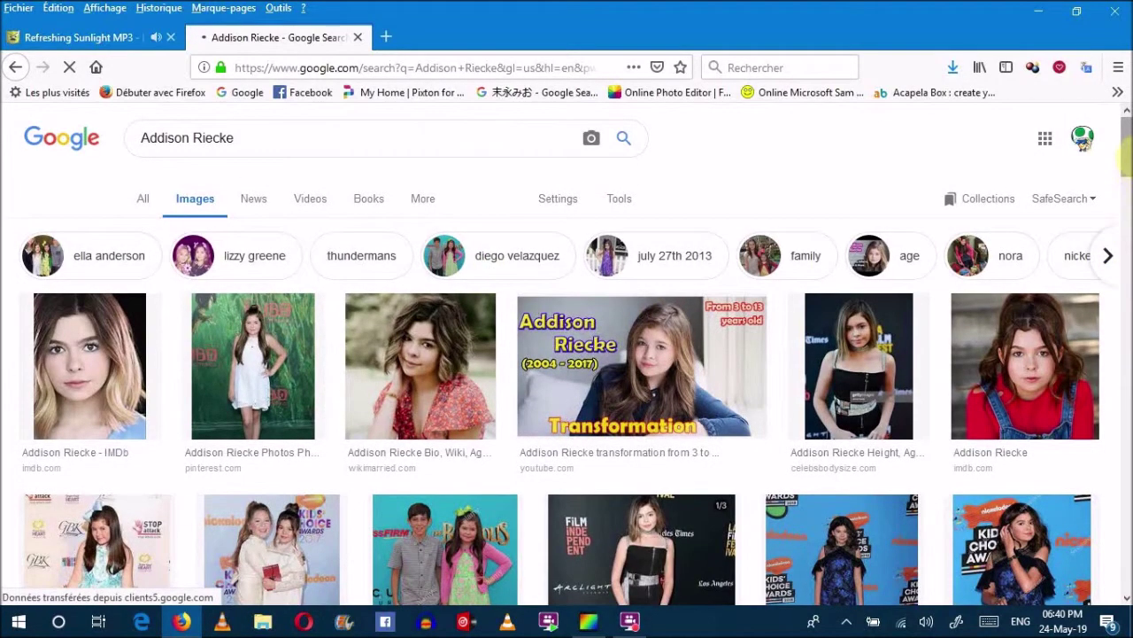
{"action": "scroll", "coordinate": [1123, 188], "scroll_direction": "down", "scroll_amount": 3}
{"action": "left_click_drag", "start_coordinate": [1123, 188], "coordinate": [1125, 225]}
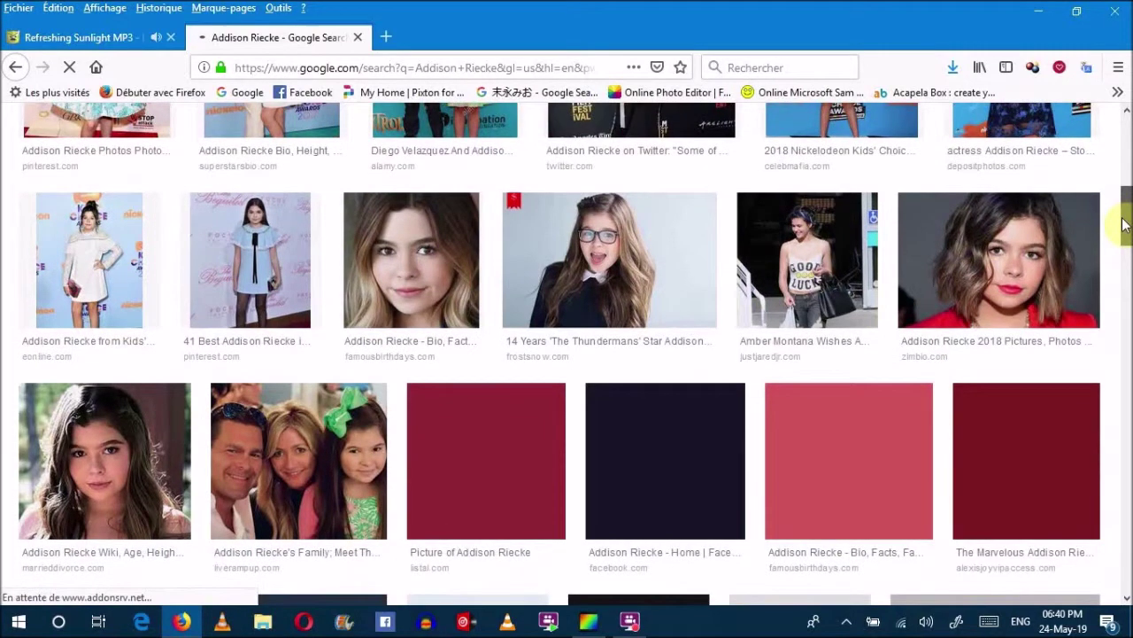
{"action": "left_click_drag", "start_coordinate": [1124, 225], "coordinate": [1123, 244]}
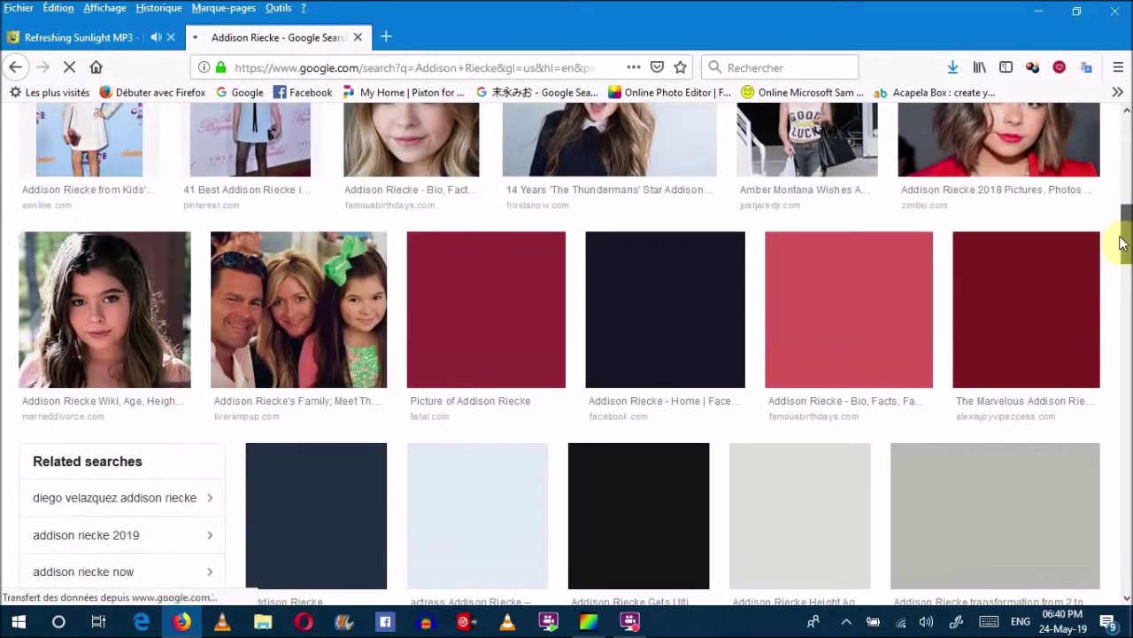
{"action": "mouse_move", "coordinate": [1122, 244]}
{"action": "left_mouse_down"}
{"action": "mouse_move", "coordinate": [1123, 140]}
{"action": "mouse_move", "coordinate": [1124, 235]}
{"action": "left_mouse_up"}
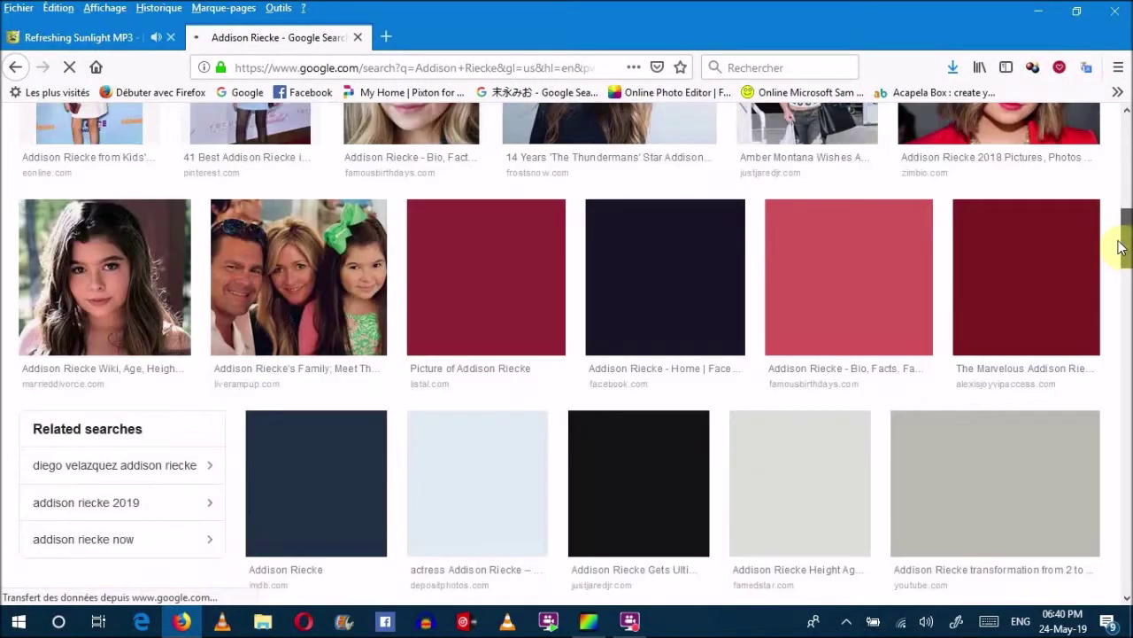
{"action": "left_click", "coordinate": [89, 37]}
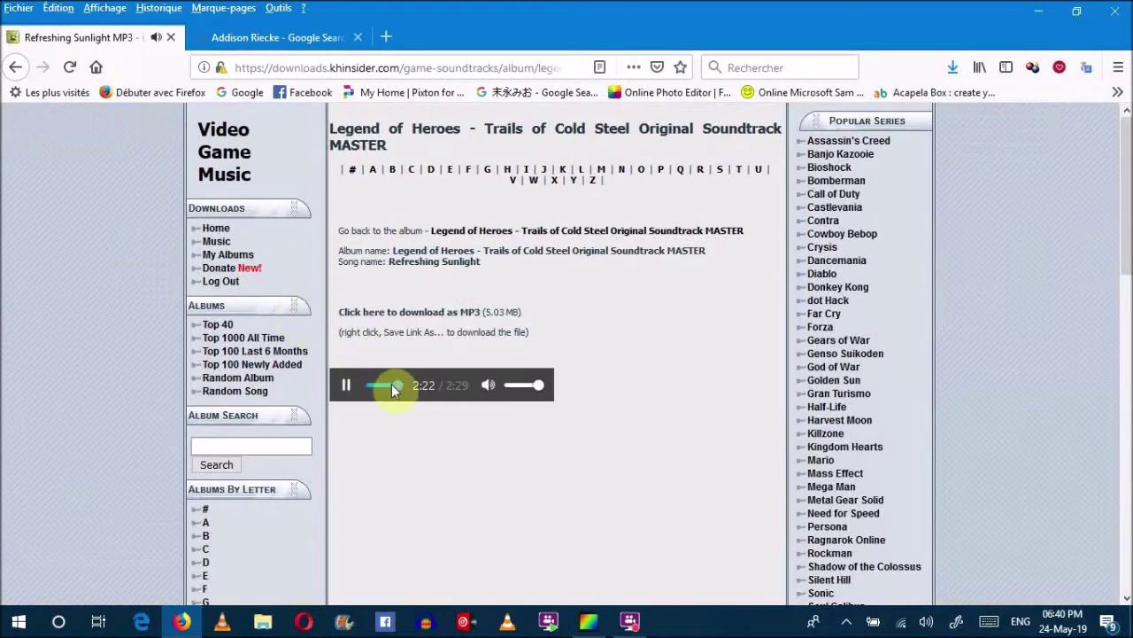
{"action": "left_click", "coordinate": [301, 37]}
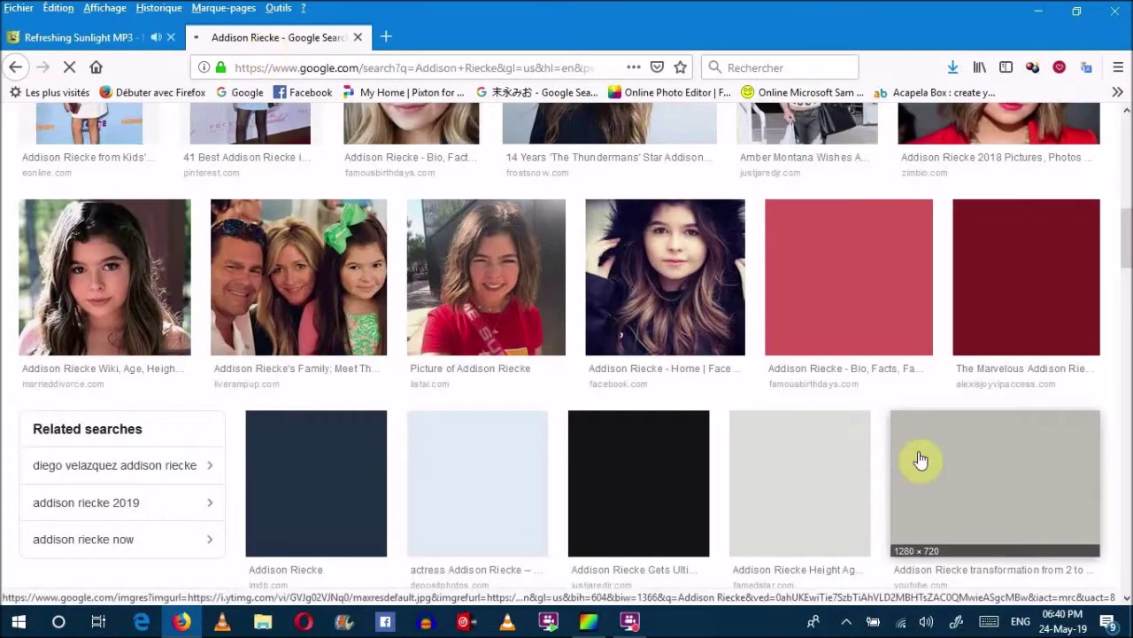
{"action": "scroll", "coordinate": [1124, 227], "scroll_direction": "down", "scroll_amount": 3}
{"action": "scroll", "coordinate": [1121, 275], "scroll_direction": "down", "scroll_amount": 1}
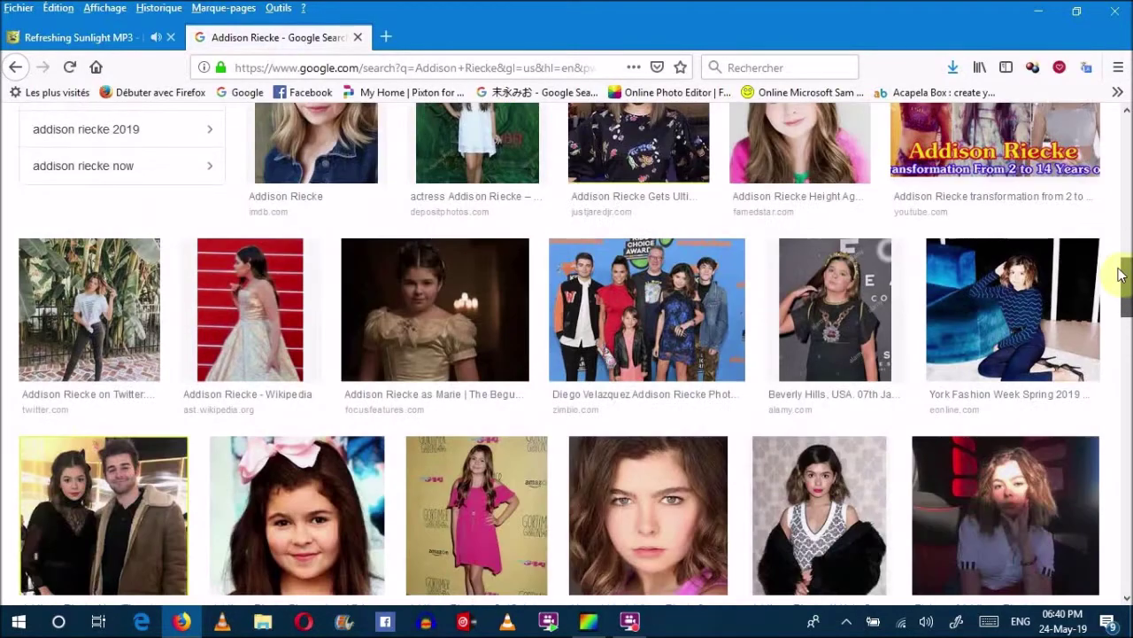
{"action": "scroll", "coordinate": [1118, 292], "scroll_direction": "down", "scroll_amount": 3}
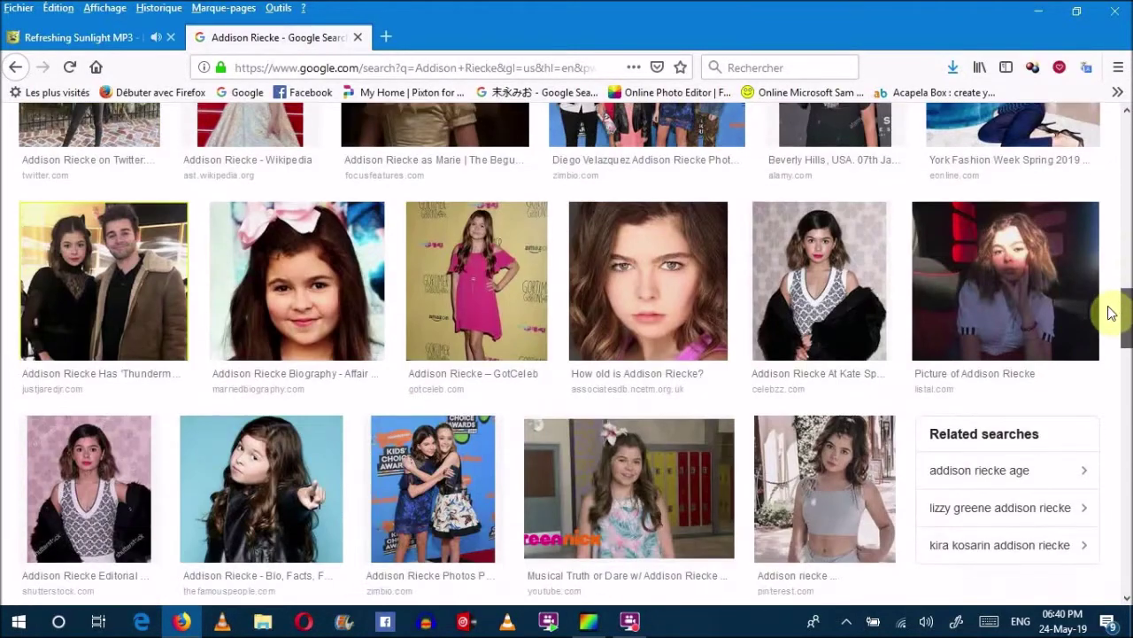
{"action": "scroll", "coordinate": [1112, 314], "scroll_direction": "down", "scroll_amount": 1}
{"action": "scroll", "coordinate": [1112, 313], "scroll_direction": "down", "scroll_amount": 2}
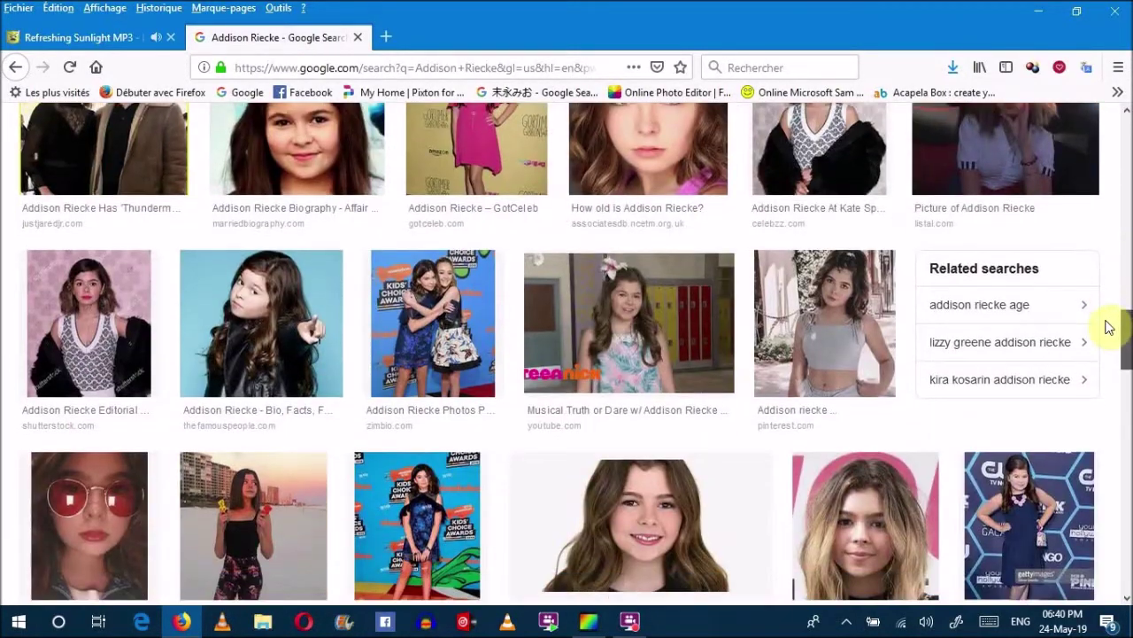
{"action": "scroll", "coordinate": [1109, 327], "scroll_direction": "down", "scroll_amount": 3}
{"action": "scroll", "coordinate": [1105, 352], "scroll_direction": "down", "scroll_amount": 5}
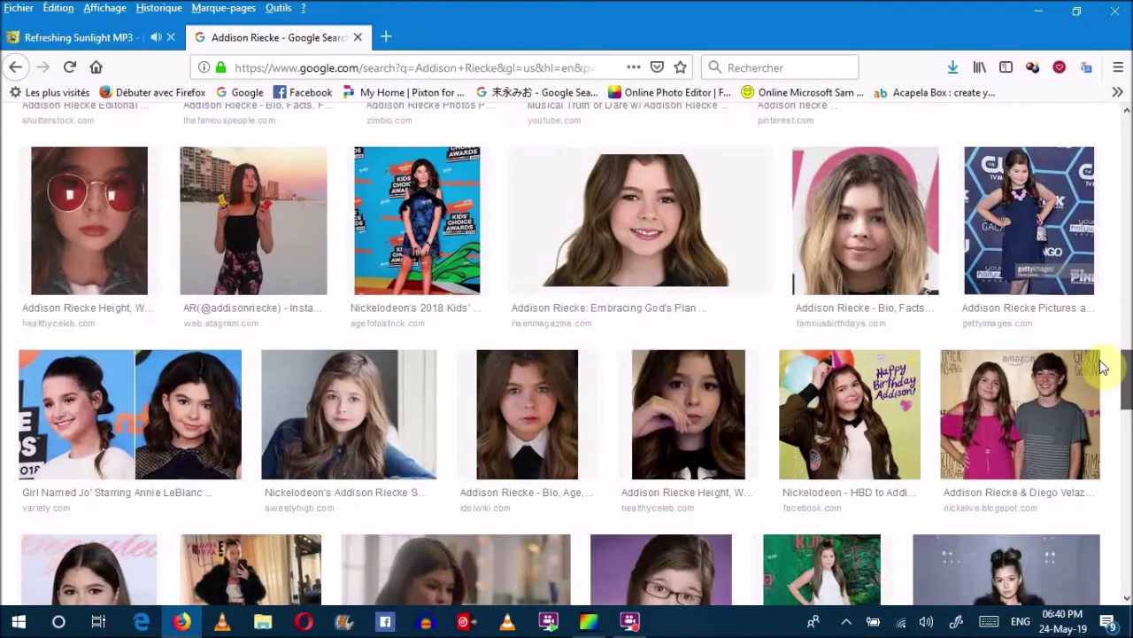
{"action": "scroll", "coordinate": [1102, 378], "scroll_direction": "down", "scroll_amount": 6}
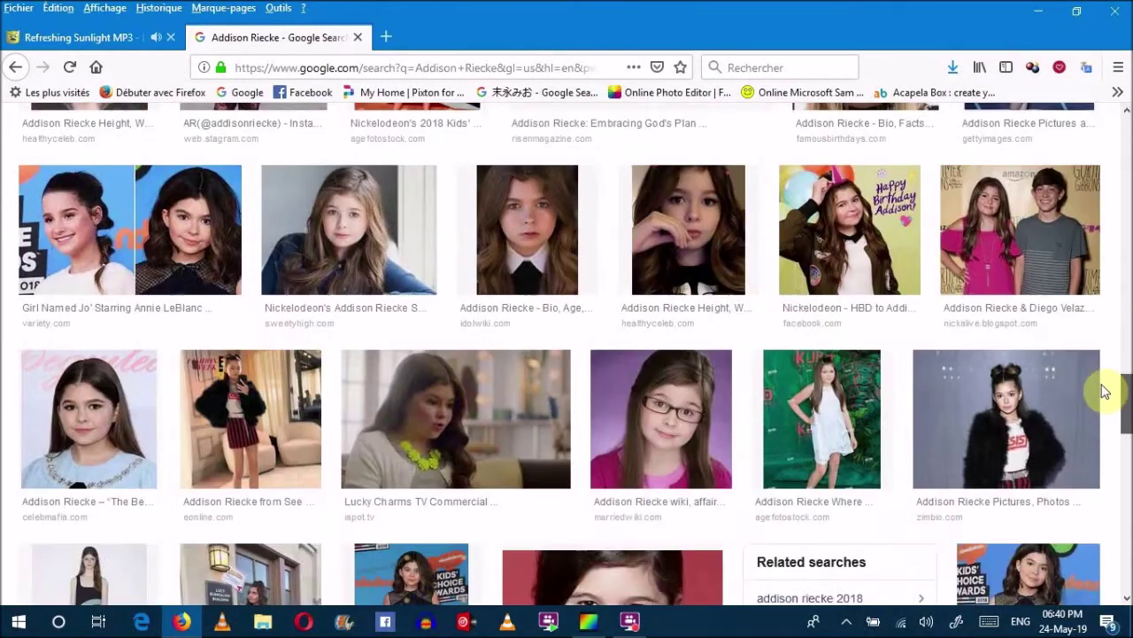
{"action": "scroll", "coordinate": [1113, 431], "scroll_direction": "down", "scroll_amount": 10}
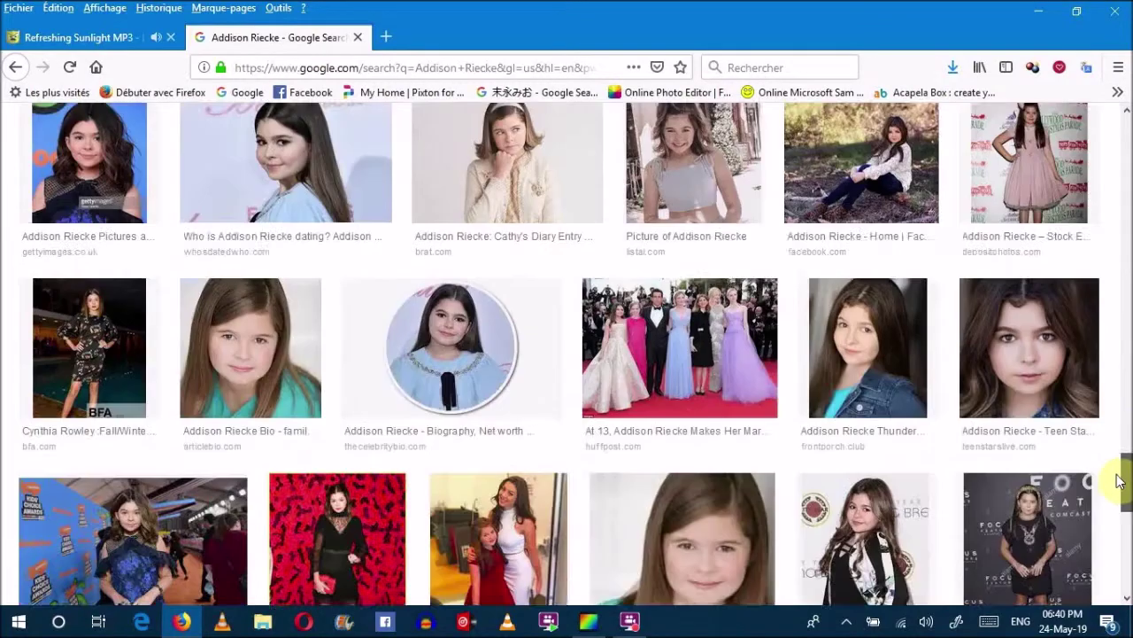
{"action": "scroll", "coordinate": [1119, 479], "scroll_direction": "down", "scroll_amount": 8}
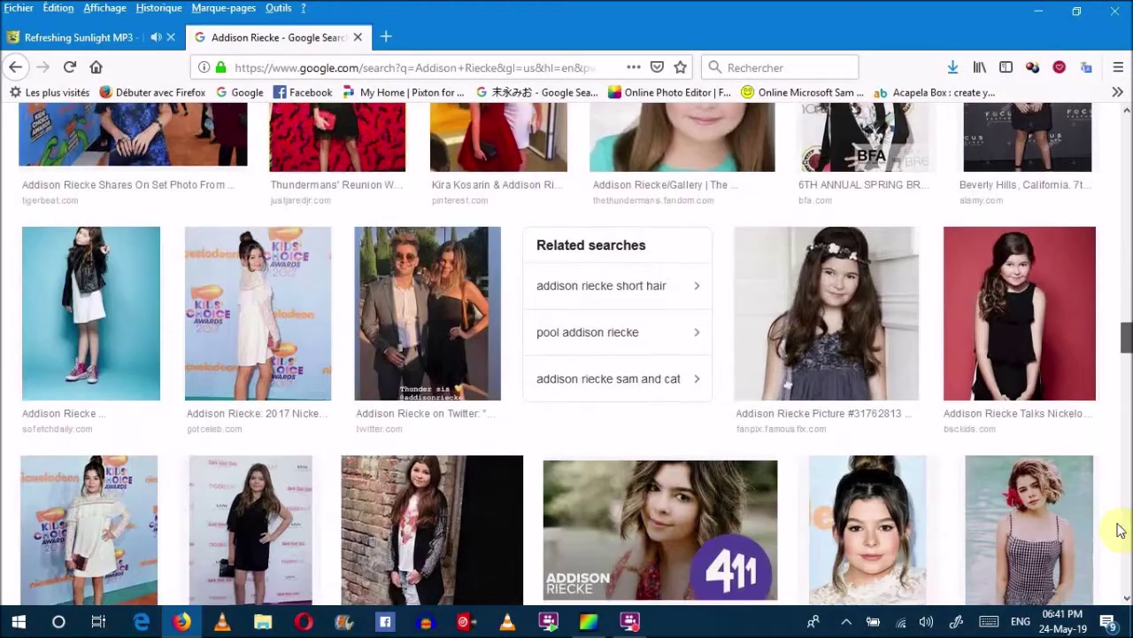
Preview the BSCkids photo of the actress in a black dress on a red background and compare it with its related images.
{"action": "left_click", "coordinate": [1037, 322]}
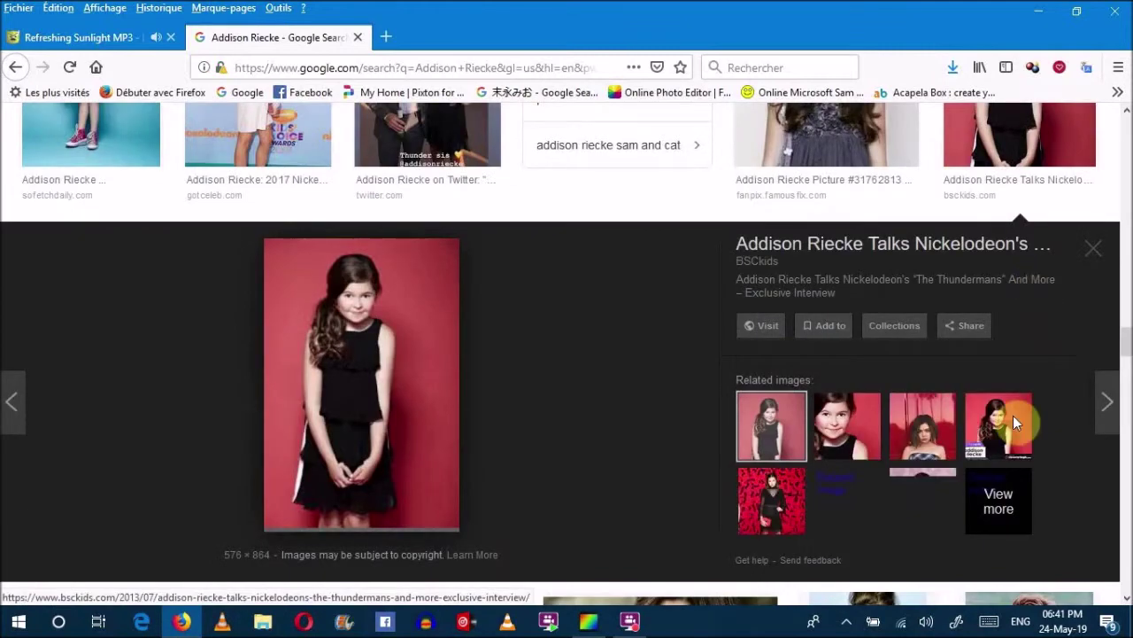
{"action": "left_click", "coordinate": [857, 427]}
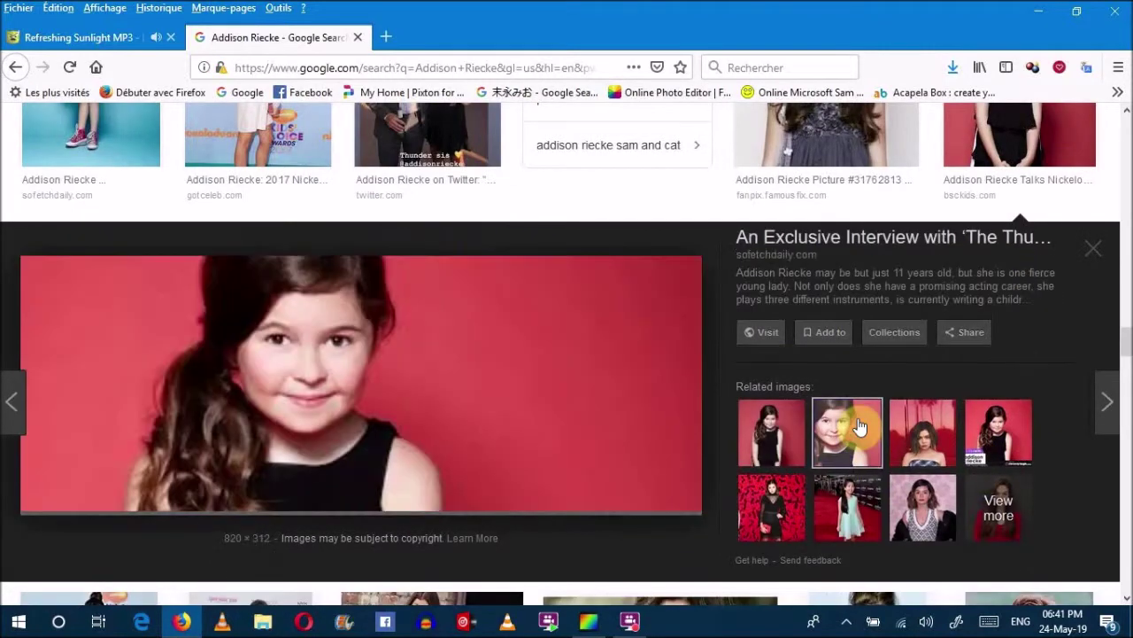
{"action": "left_click", "coordinate": [999, 433]}
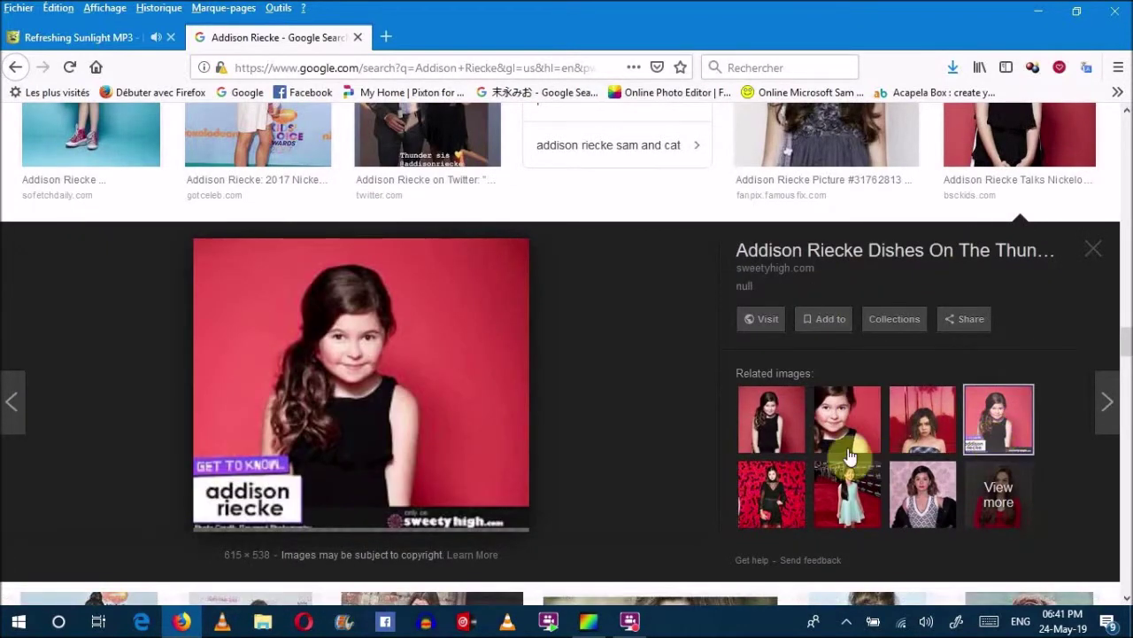
{"action": "left_click", "coordinate": [774, 433]}
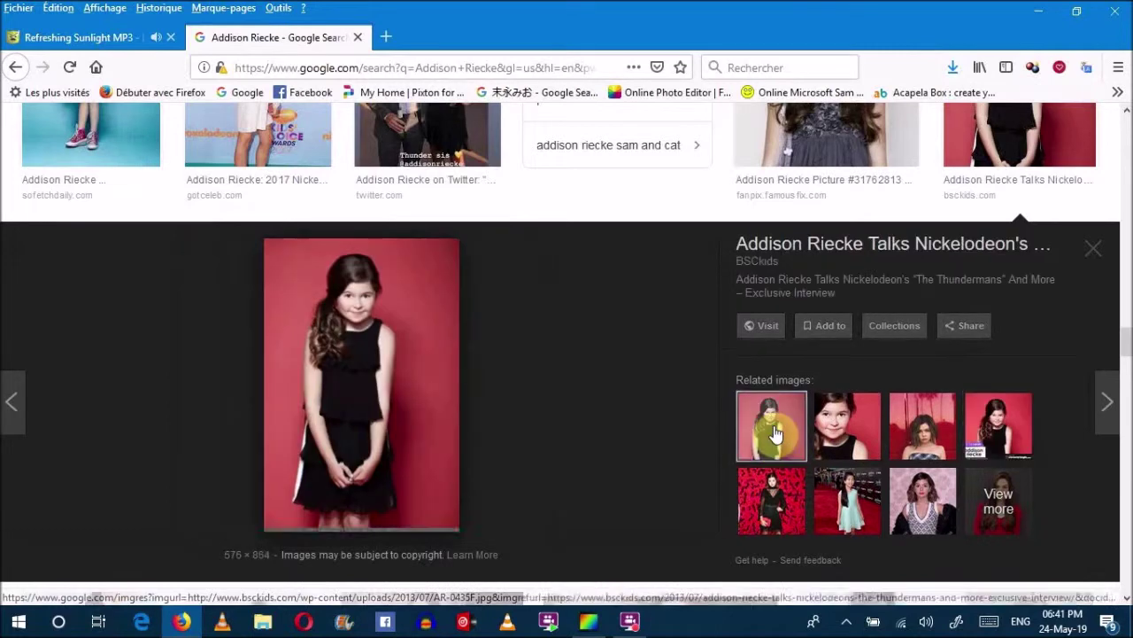
{"action": "left_click", "coordinate": [841, 501]}
{"action": "left_click", "coordinate": [771, 510]}
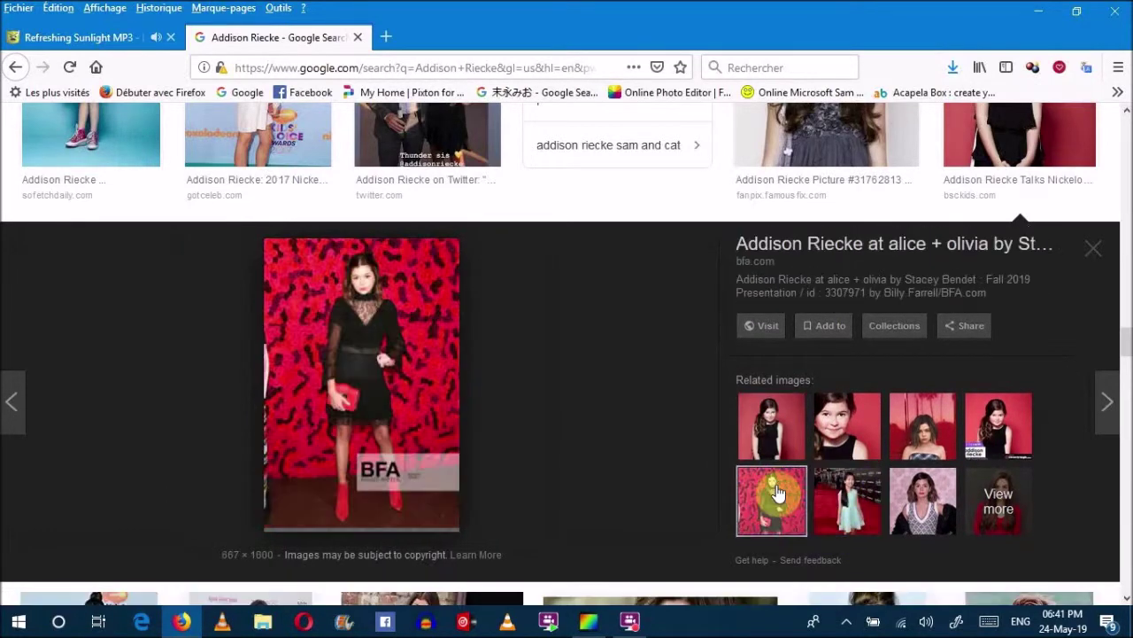
{"action": "left_click", "coordinate": [779, 432]}
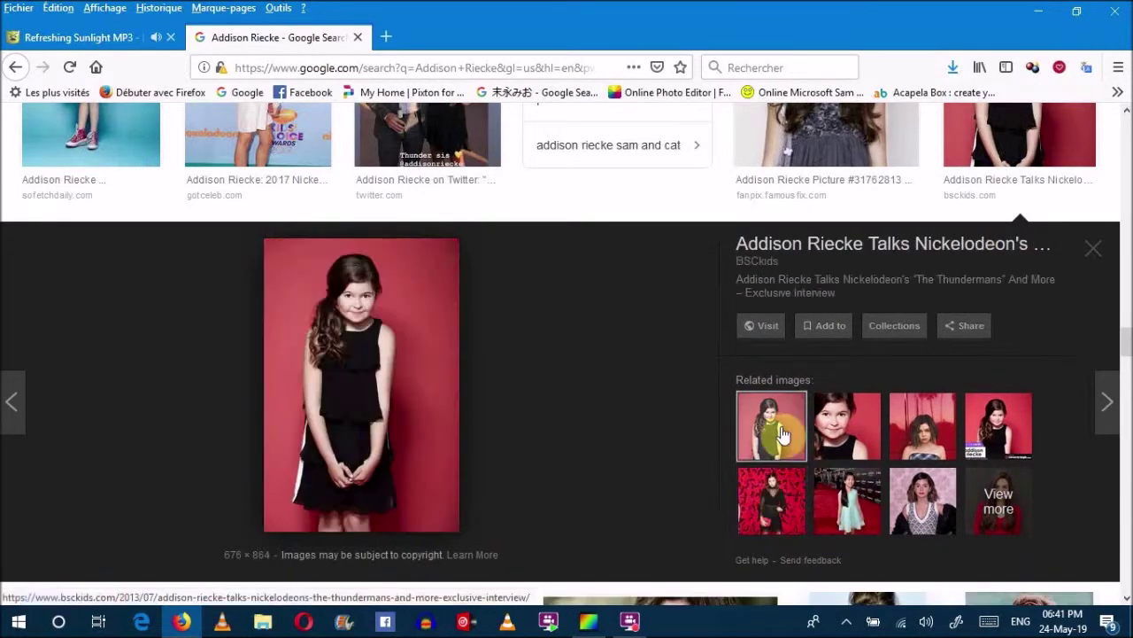
Save the previewed black-dress photo as "AR-0435F.jpg" in the Scanned Documents folder inside Documents.
{"action": "right_click", "coordinate": [341, 385]}
{"action": "left_click", "coordinate": [410, 214]}
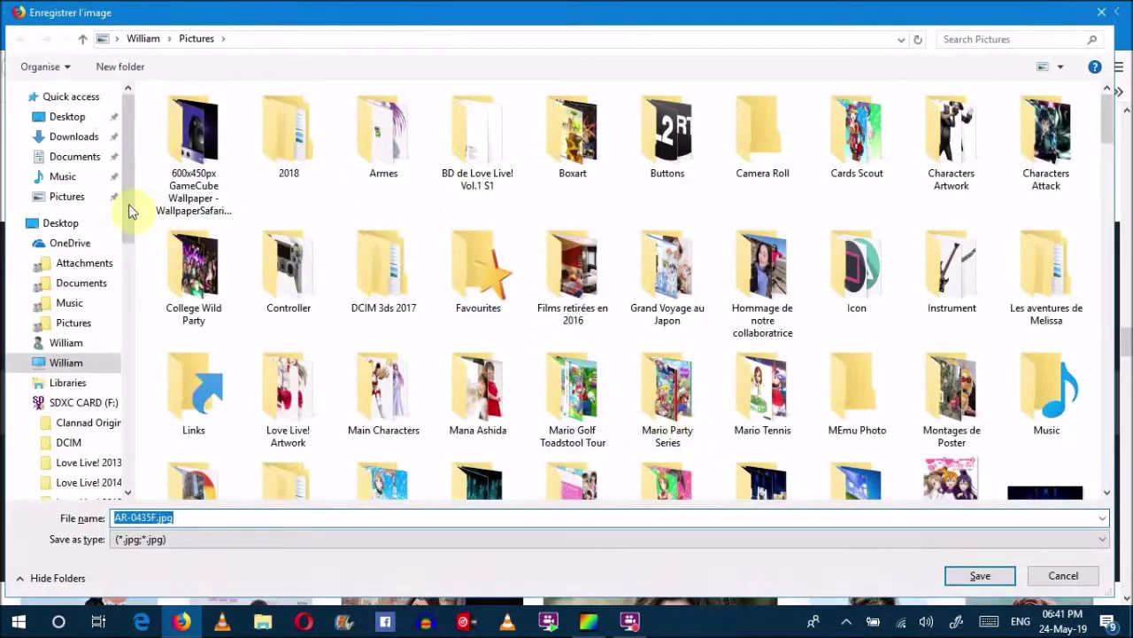
{"action": "left_click", "coordinate": [102, 163]}
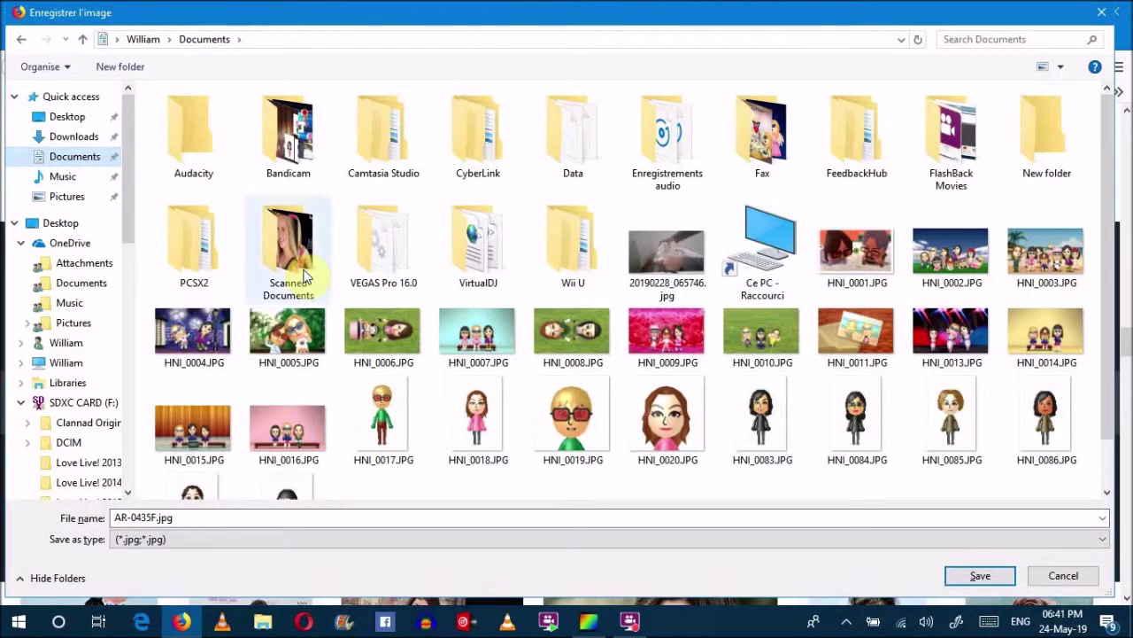
{"action": "double_click", "coordinate": [304, 277]}
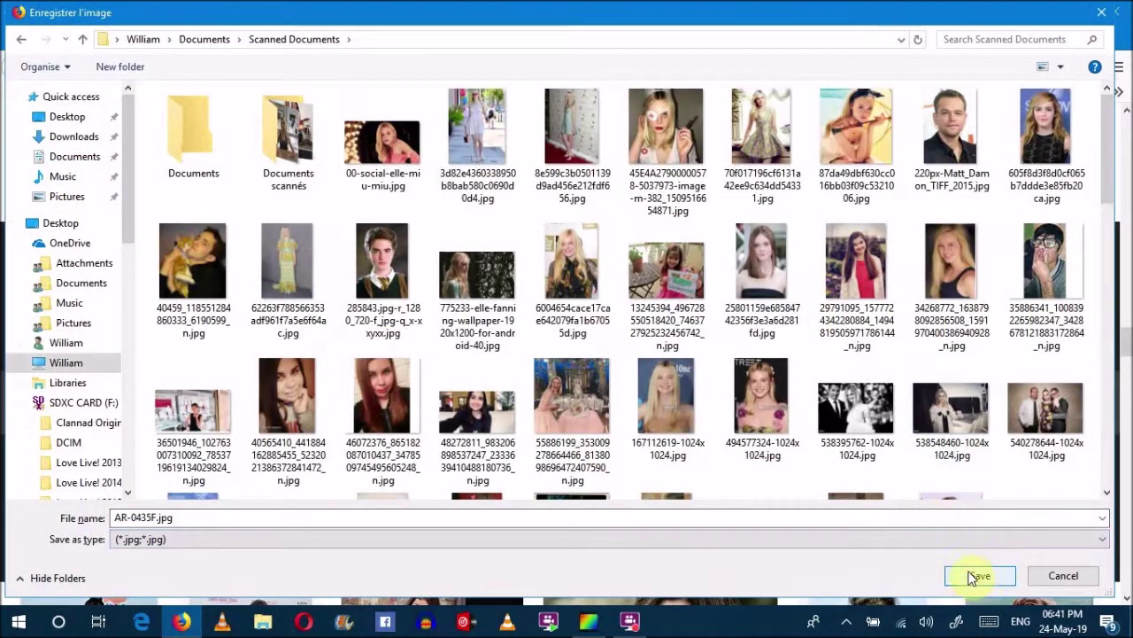
{"action": "left_click", "coordinate": [977, 575]}
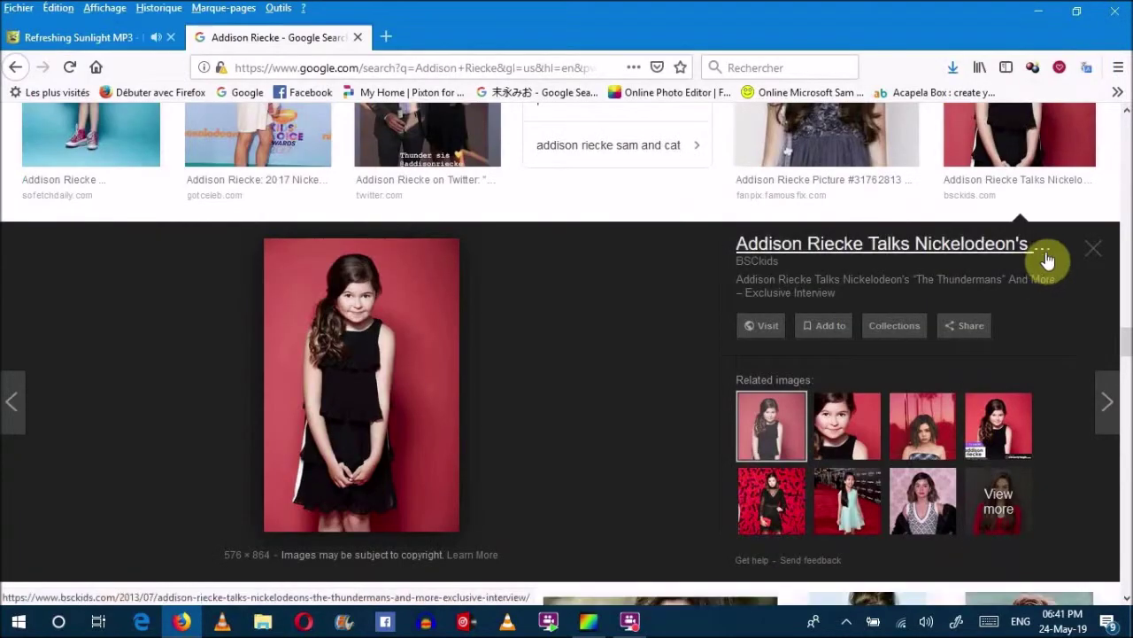
Close the image preview and open Facebook in place of the Google results.
{"action": "left_click", "coordinate": [1090, 255]}
{"action": "left_click_drag", "start_coordinate": [1127, 370], "coordinate": [1127, 133]}
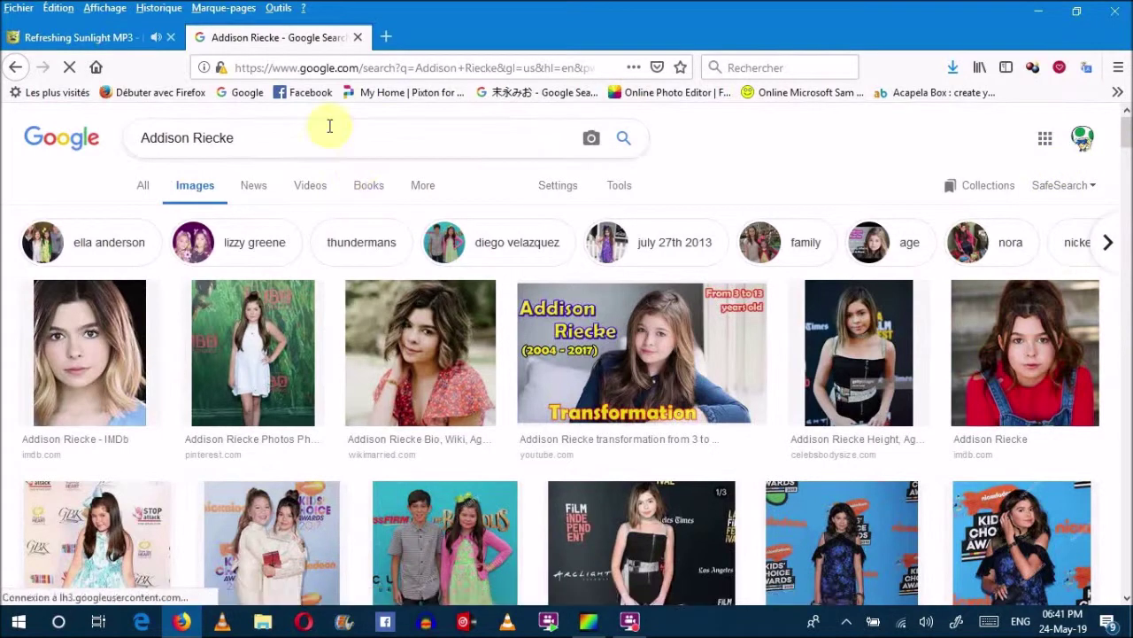
{"action": "left_click_drag", "start_coordinate": [304, 125], "coordinate": [30, 119]}
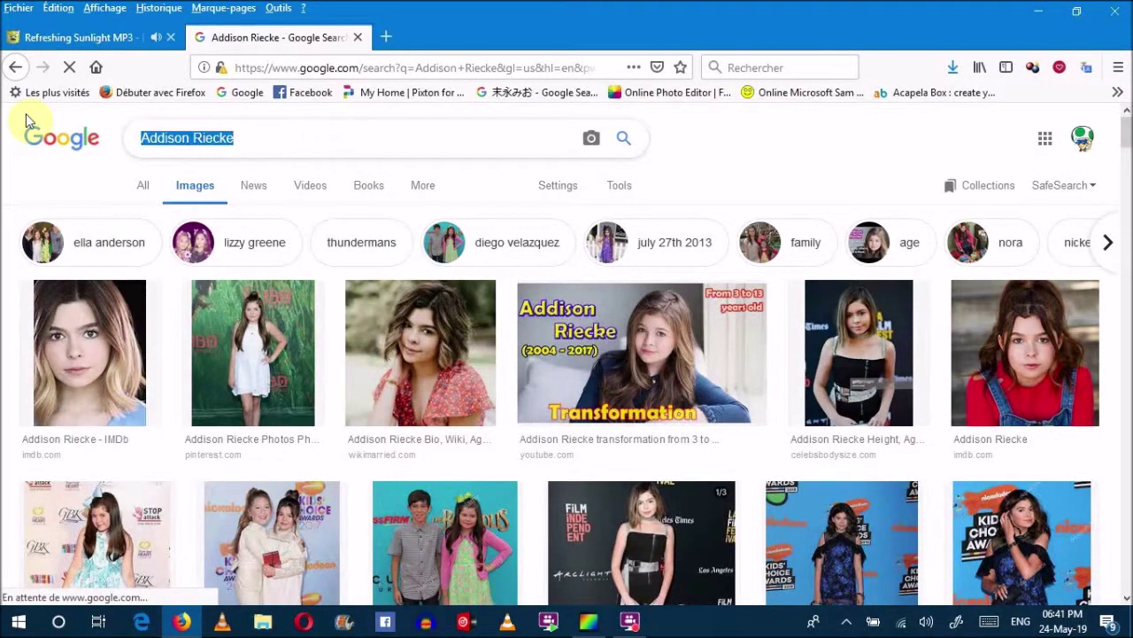
{"action": "left_click", "coordinate": [299, 94]}
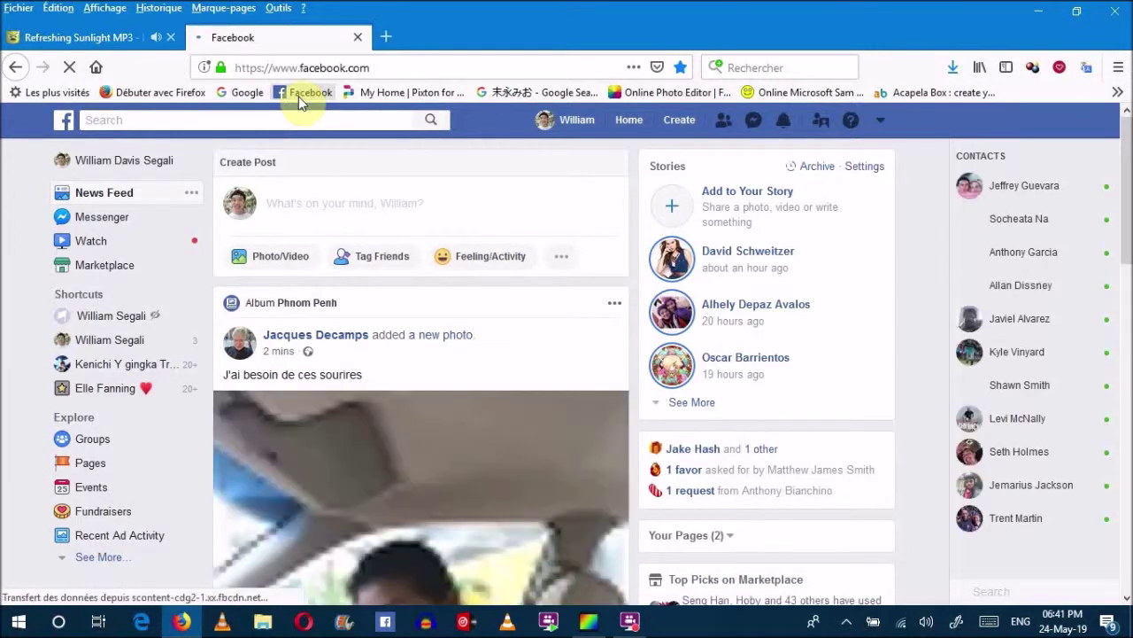
Search Facebook for "Lily Chee" and open the verified official actor page.
{"action": "left_click_drag", "start_coordinate": [1127, 142], "coordinate": [1125, 437]}
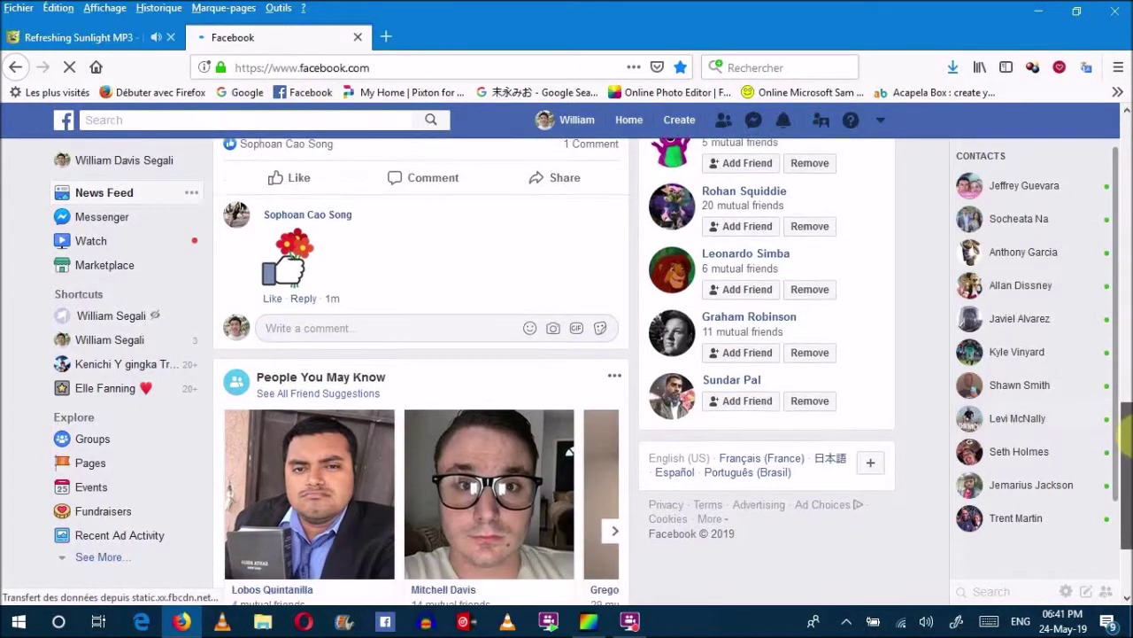
{"action": "left_click", "coordinate": [365, 116]}
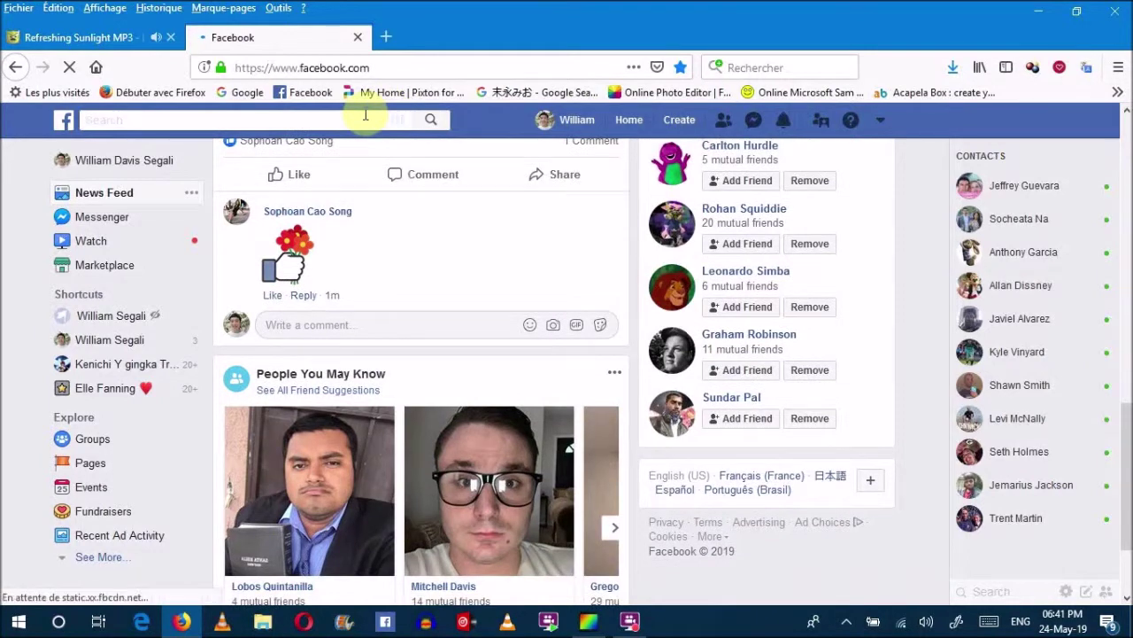
{"action": "type", "text": "Lily "}
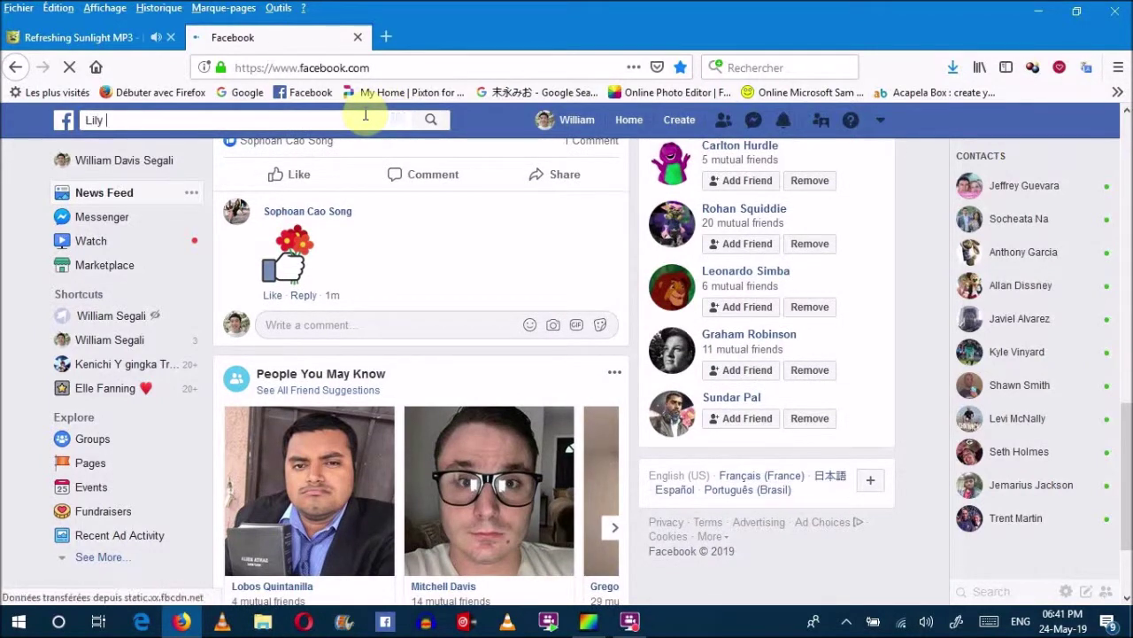
{"action": "type", "text": "Chee"}
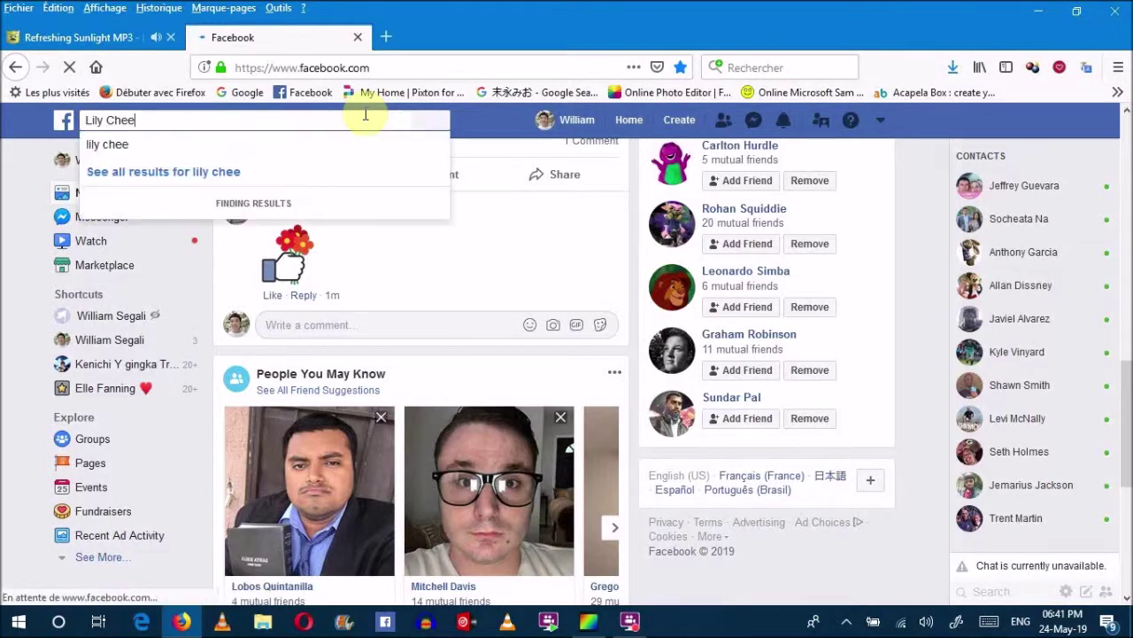
{"action": "key", "text": "Return"}
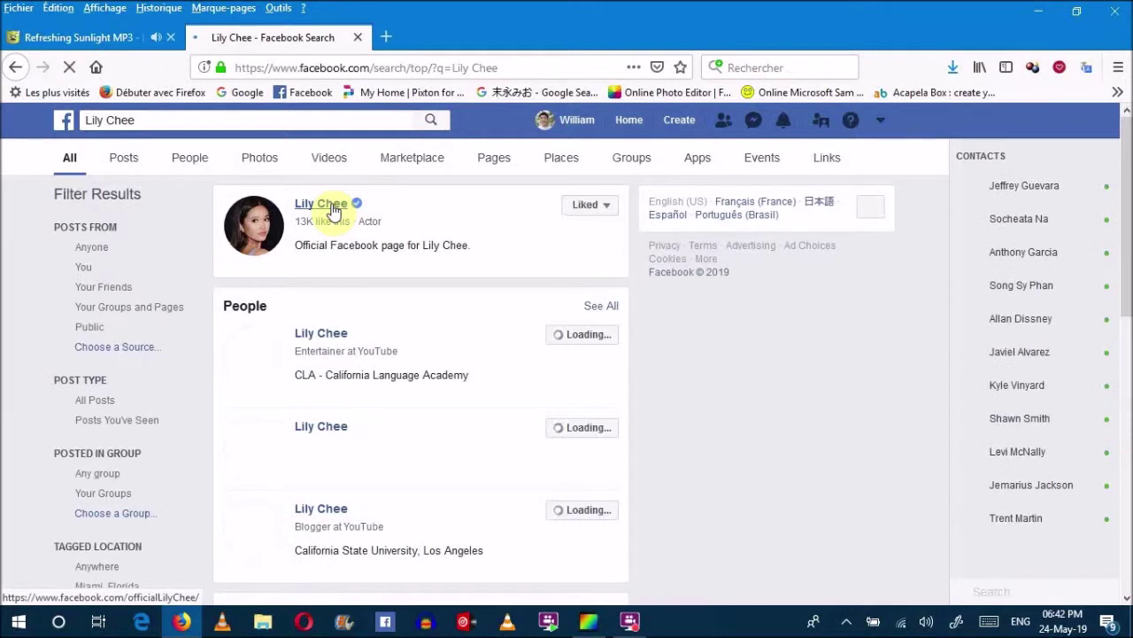
{"action": "left_click", "coordinate": [333, 211]}
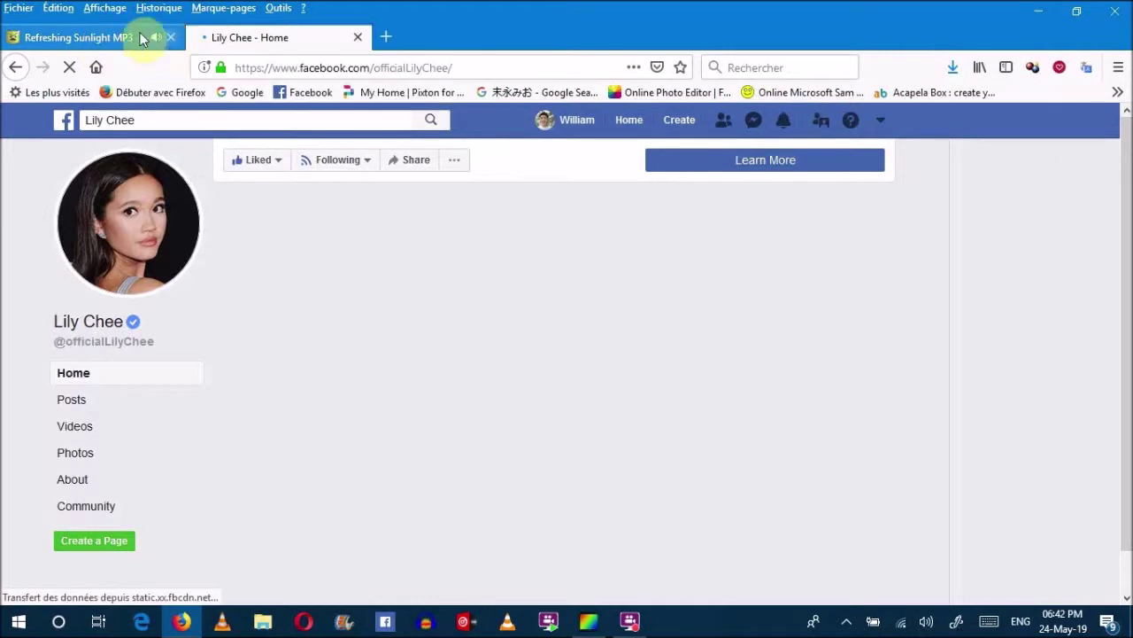
Look over the actress's official Facebook page and open its photo collection.
{"action": "left_click", "coordinate": [88, 38]}
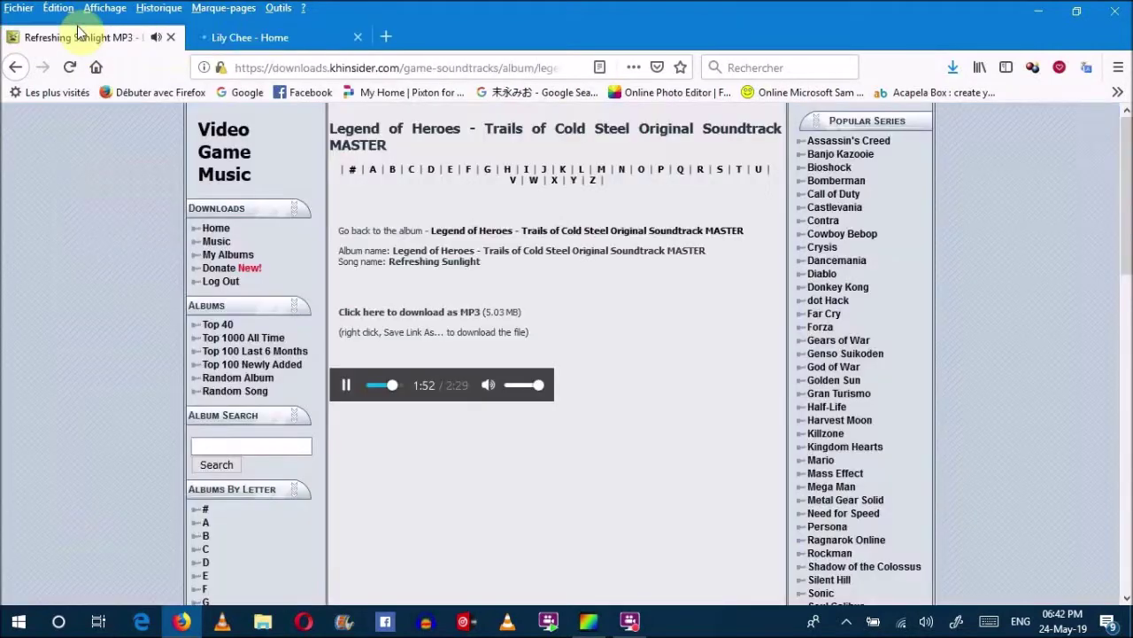
{"action": "left_click", "coordinate": [279, 39]}
{"action": "left_click_drag", "start_coordinate": [1122, 184], "coordinate": [1130, 455]}
{"action": "left_click_drag", "start_coordinate": [1129, 478], "coordinate": [1129, 525]}
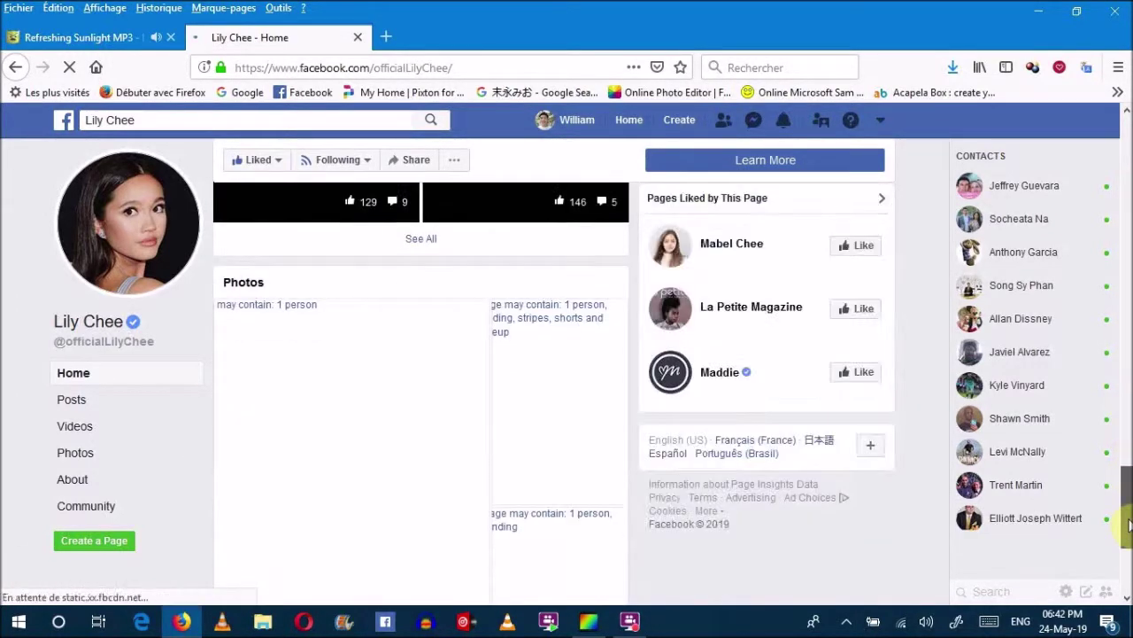
{"action": "left_click_drag", "start_coordinate": [1129, 532], "coordinate": [1125, 128]}
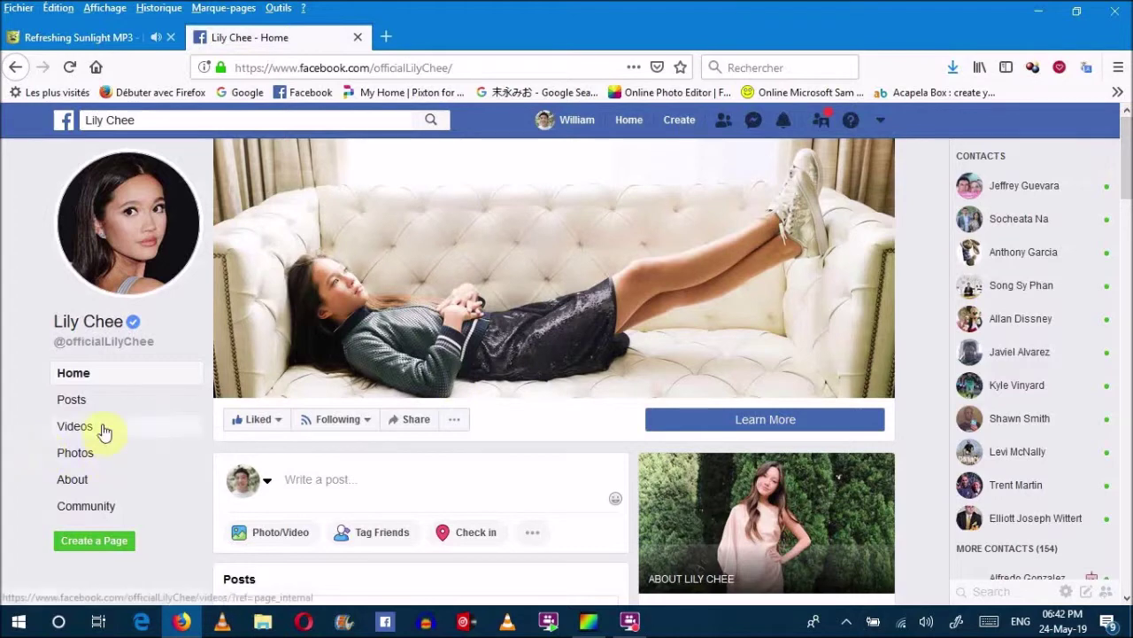
{"action": "left_click", "coordinate": [100, 455]}
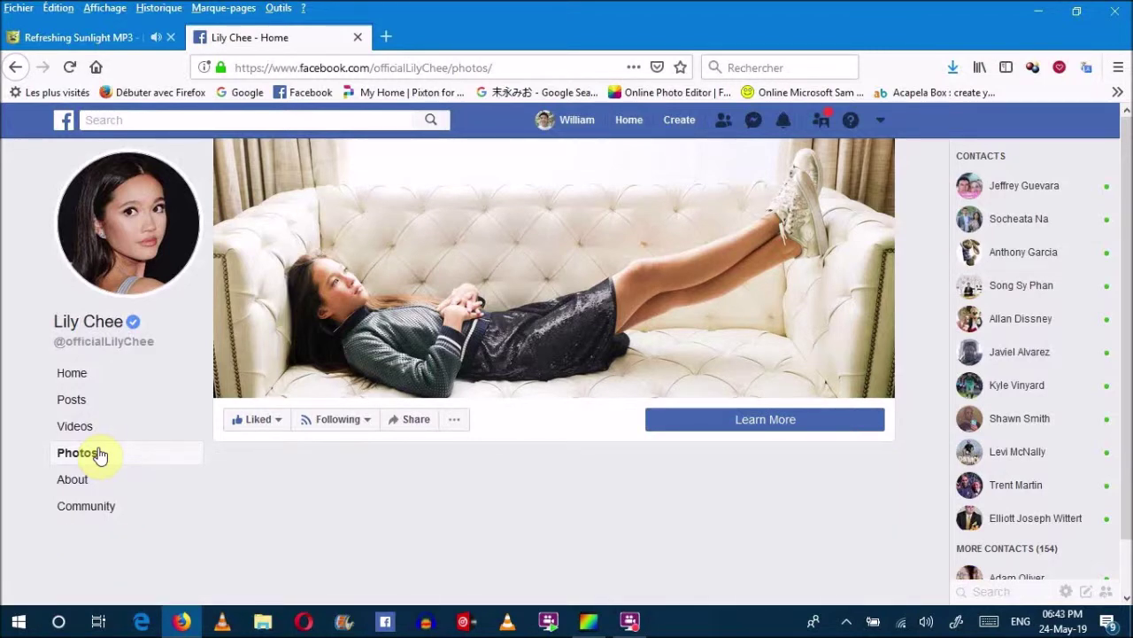
Browse all of the page's photos and open the sunset parking-lot picture of the actress in a red top.
{"action": "left_click", "coordinate": [95, 37]}
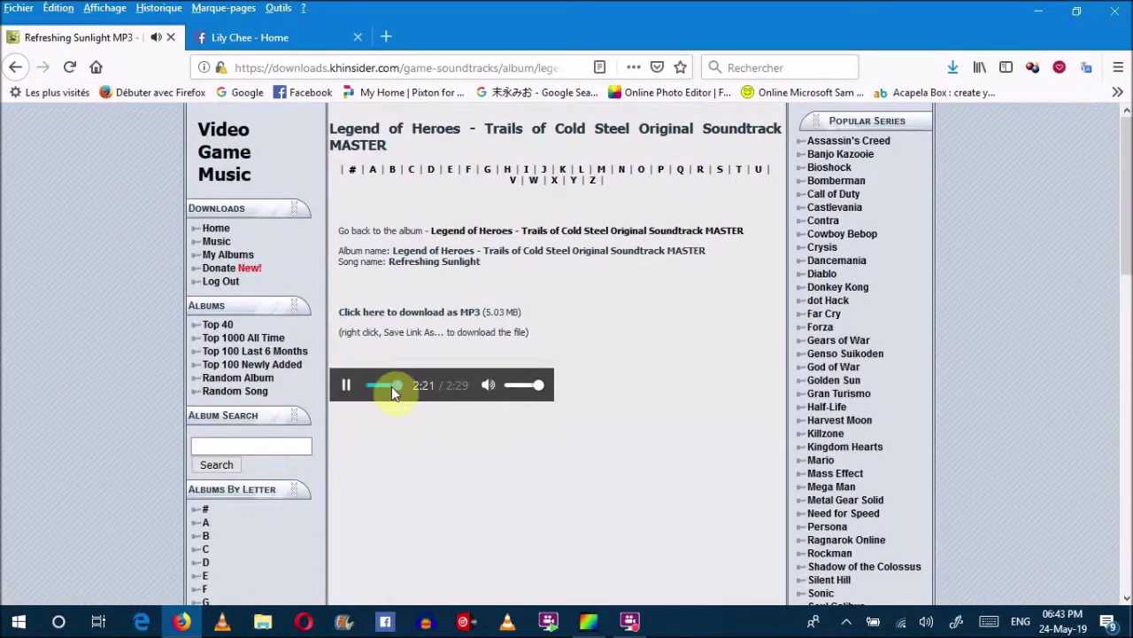
{"action": "left_click", "coordinate": [256, 45]}
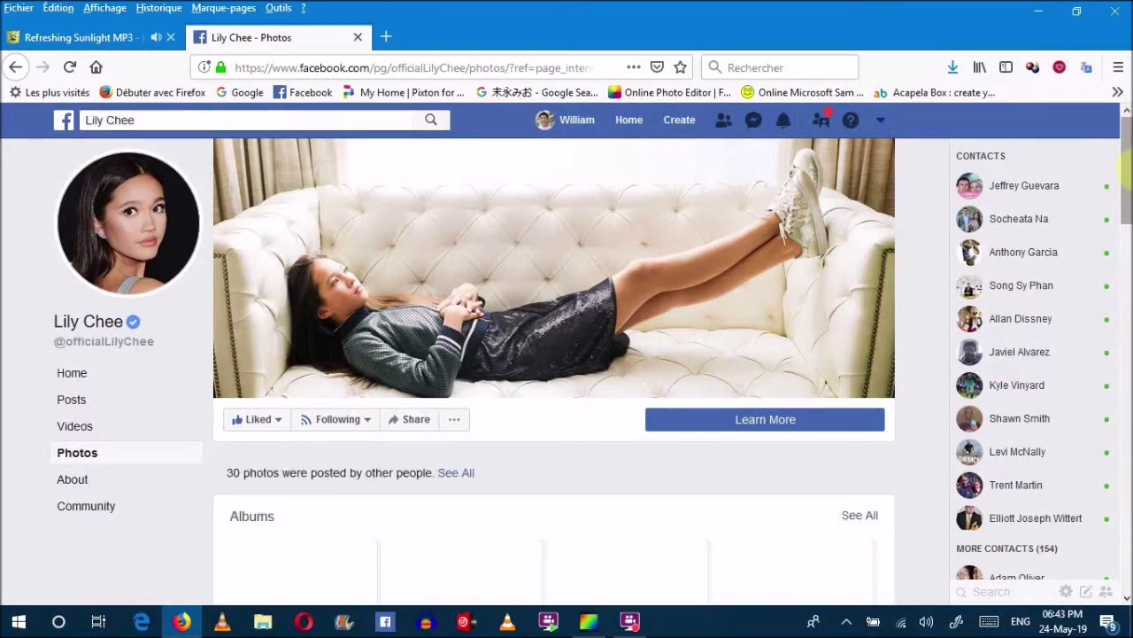
{"action": "scroll", "coordinate": [1123, 213], "scroll_direction": "down", "scroll_amount": 3}
{"action": "scroll", "coordinate": [1123, 231], "scroll_direction": "down", "scroll_amount": 1}
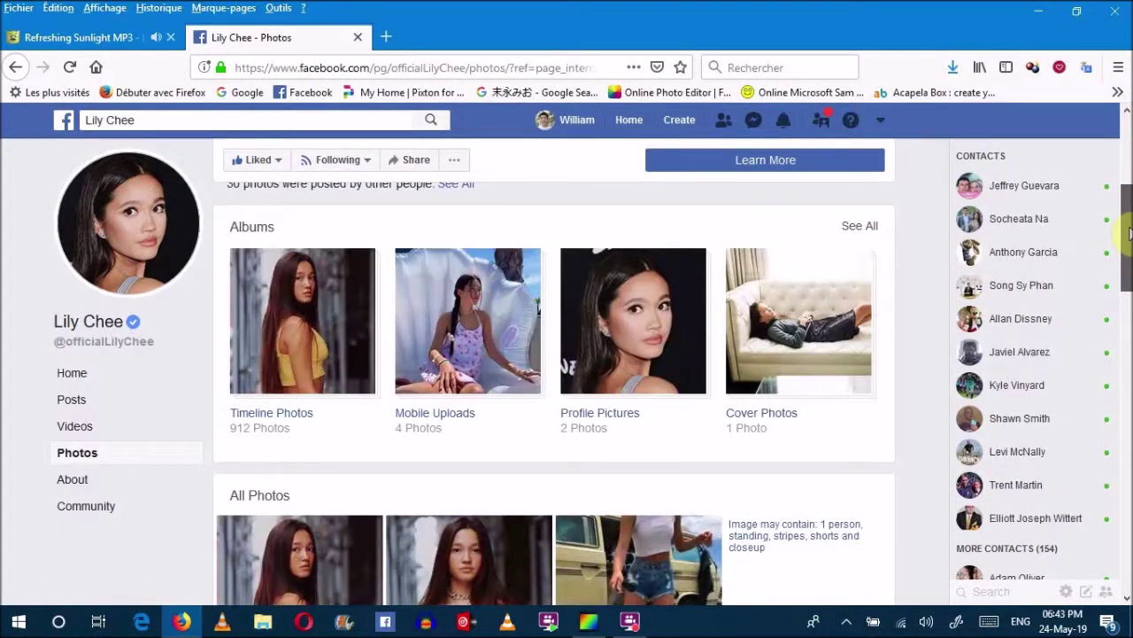
{"action": "left_click_drag", "start_coordinate": [1129, 232], "coordinate": [1126, 363]}
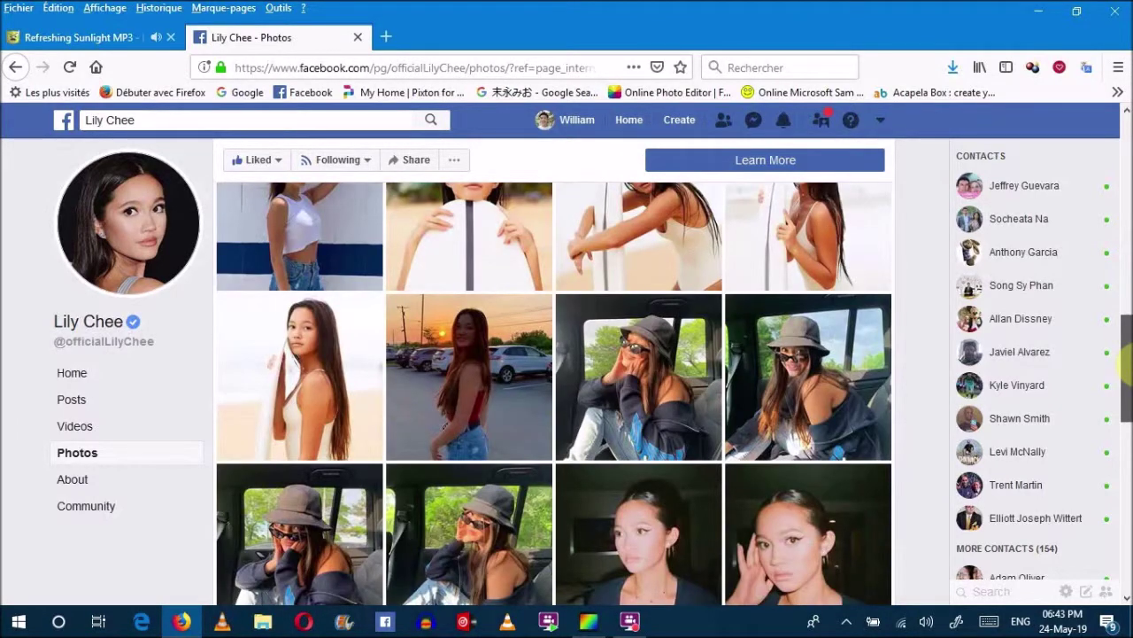
{"action": "left_click", "coordinate": [434, 397]}
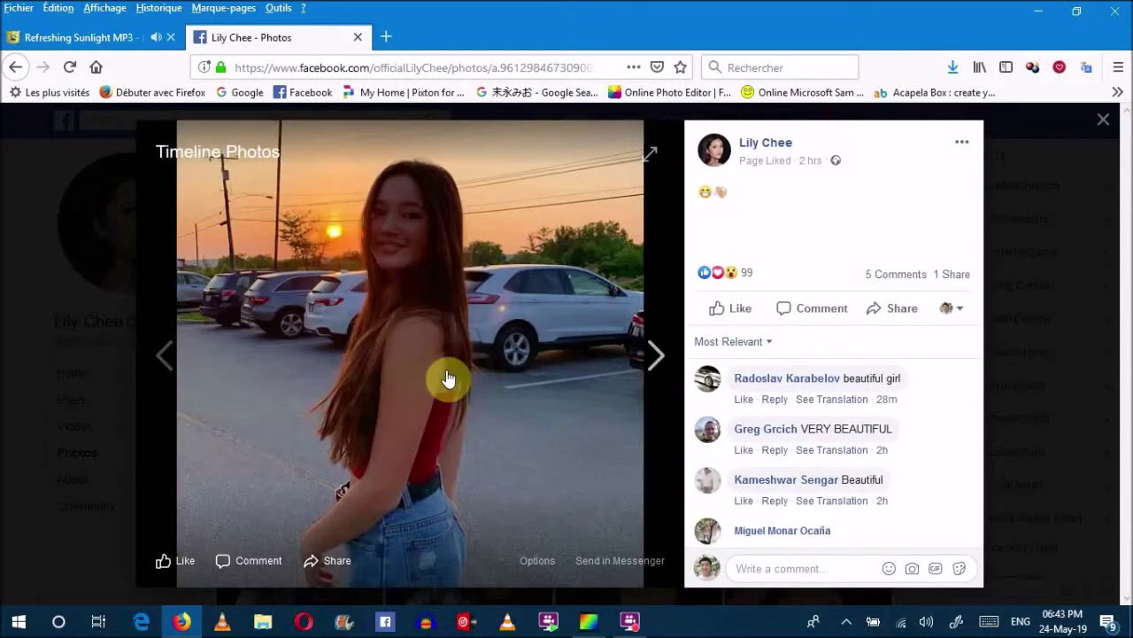
Save the sunset parking-lot photo under its default name in the Scanned Documents folder and close Facebook.
{"action": "right_click", "coordinate": [504, 322]}
{"action": "left_click", "coordinate": [564, 395]}
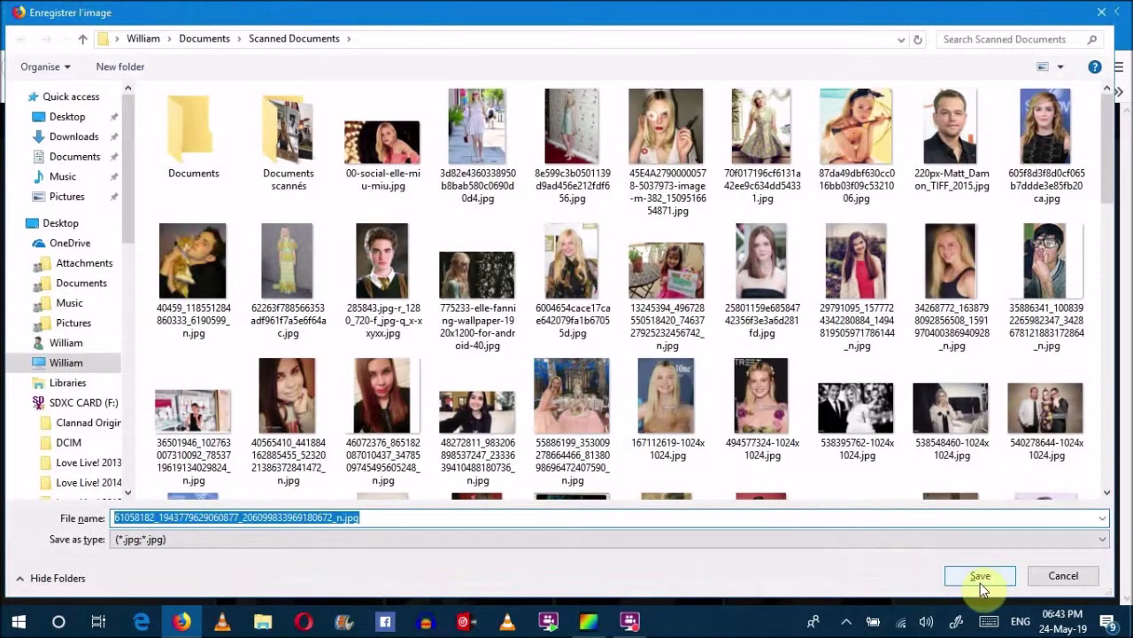
{"action": "left_click", "coordinate": [981, 578]}
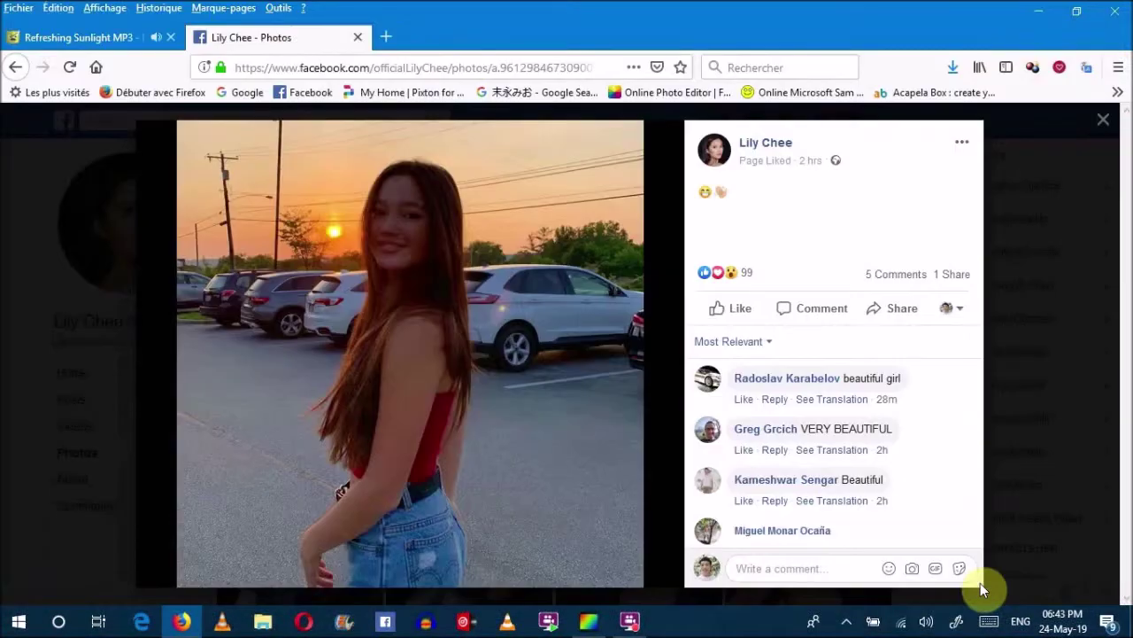
{"action": "left_click", "coordinate": [358, 39]}
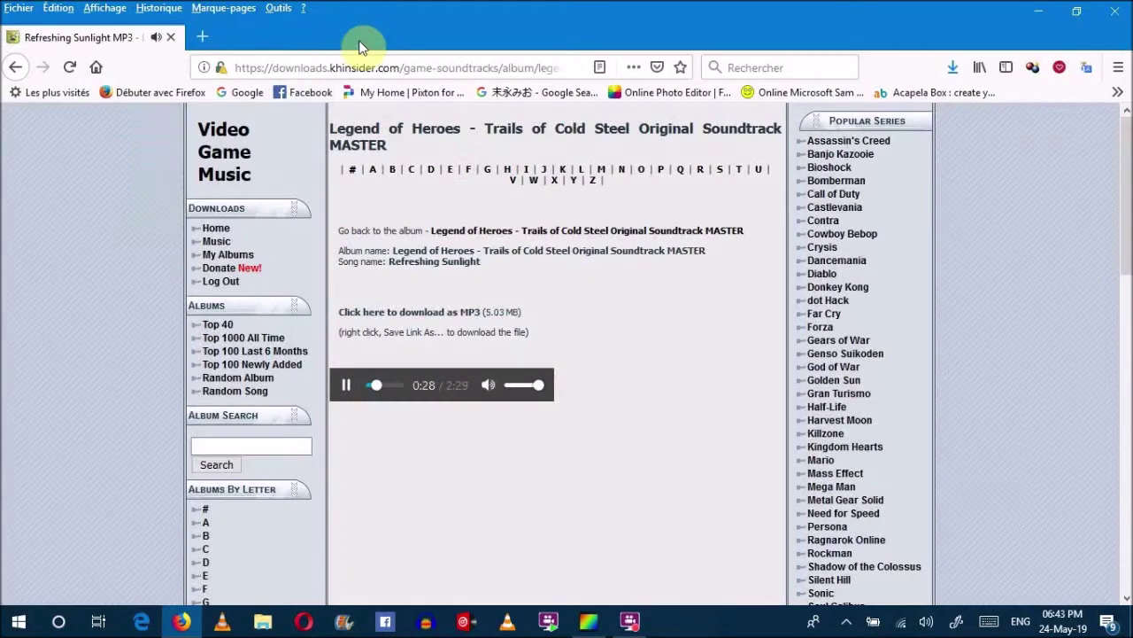
Switch to PhotoFiltre 7, restart it and create a blank white 1920 × 1080 image.
{"action": "left_click", "coordinate": [627, 622]}
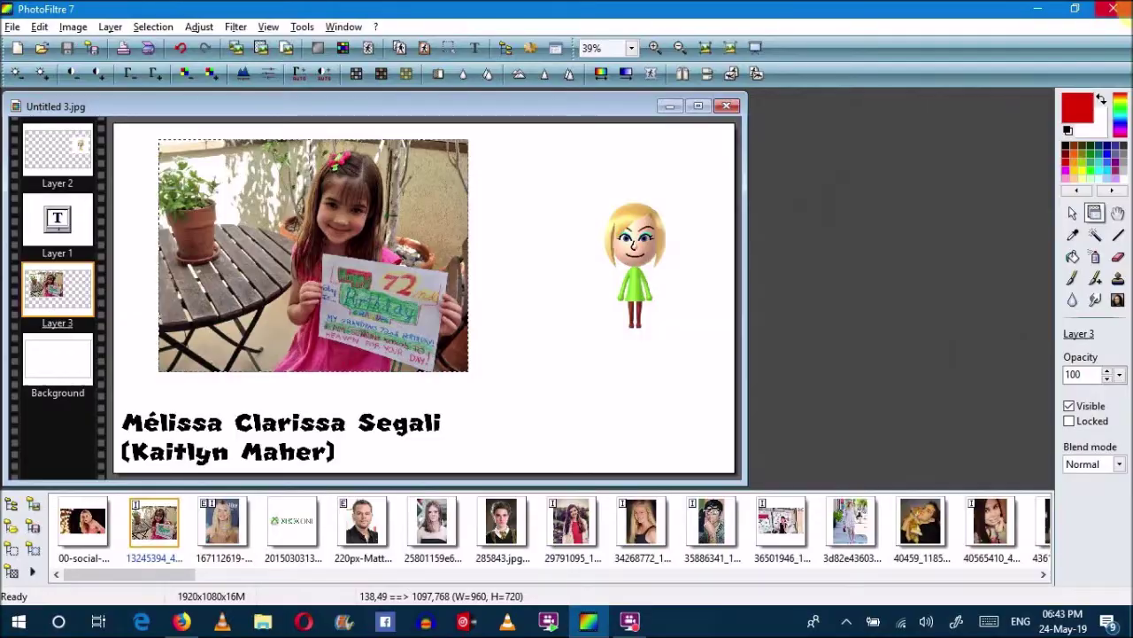
{"action": "left_click", "coordinate": [588, 623]}
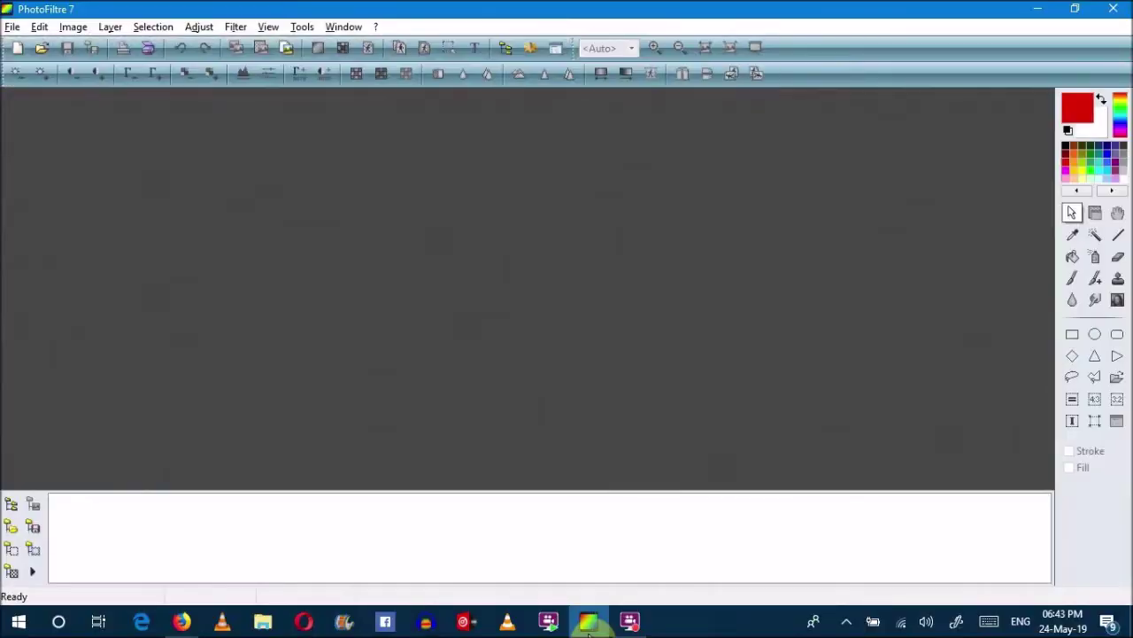
{"action": "left_click", "coordinate": [17, 48]}
{"action": "left_click", "coordinate": [580, 472]}
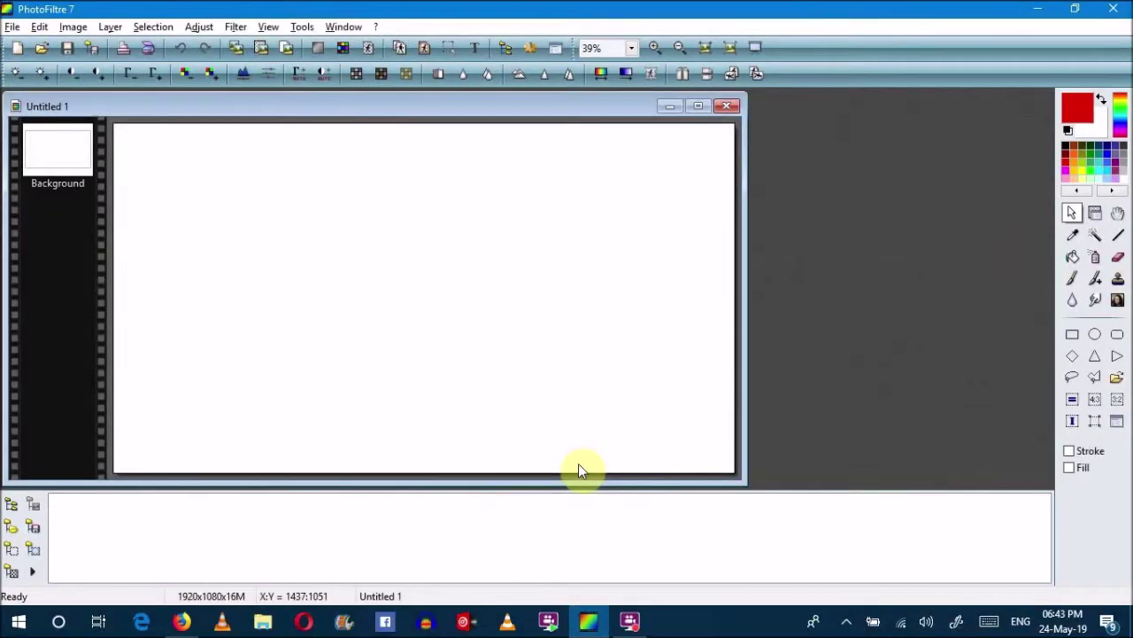
{"action": "left_click", "coordinate": [472, 46]}
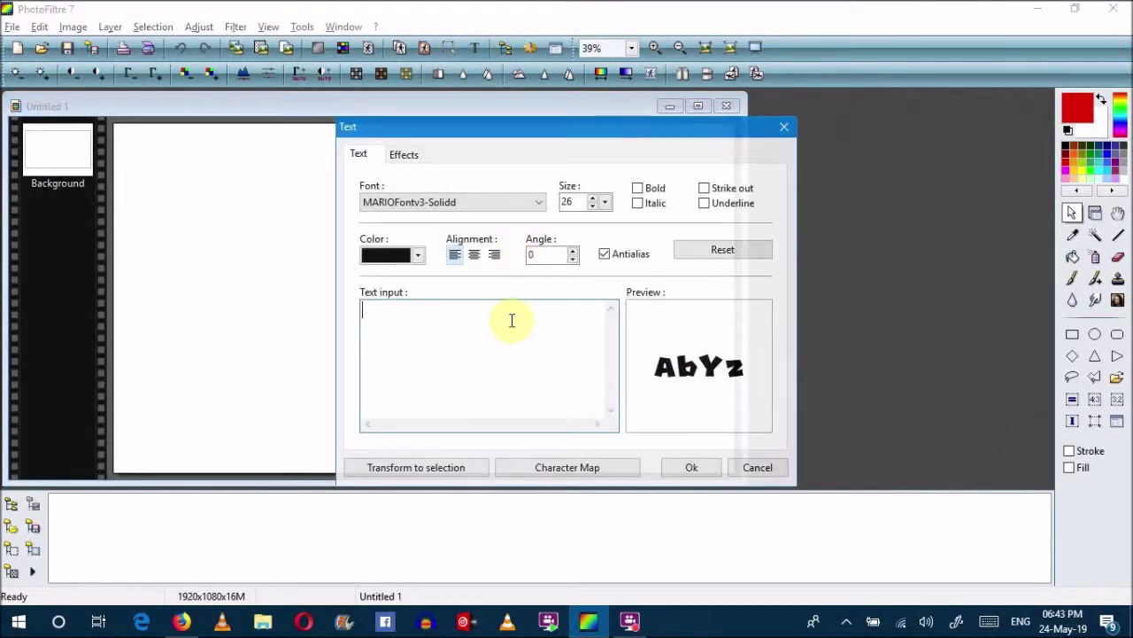
{"action": "type", "text": "Rosalie Angelina  Segali"}
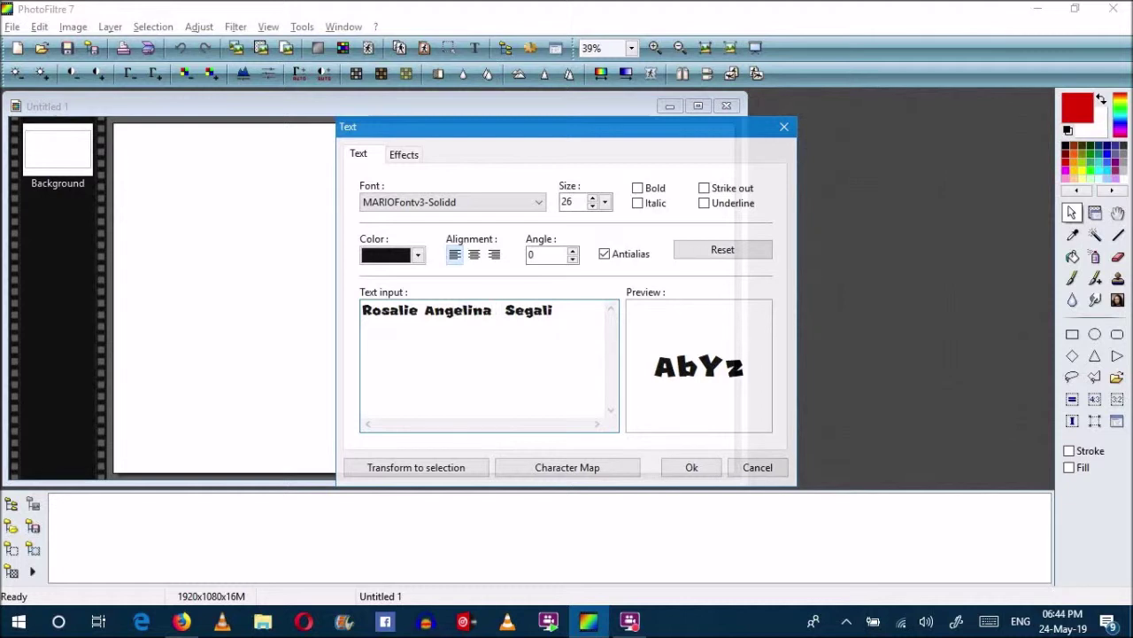
{"action": "key", "text": "BackSpace"}
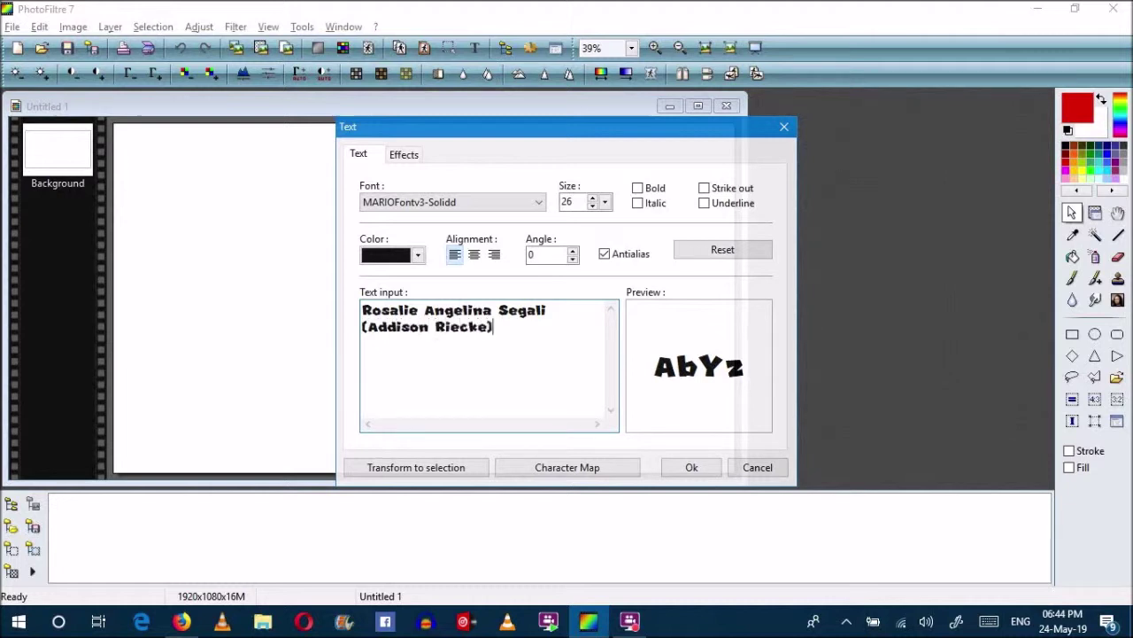
{"action": "left_click", "coordinate": [690, 466]}
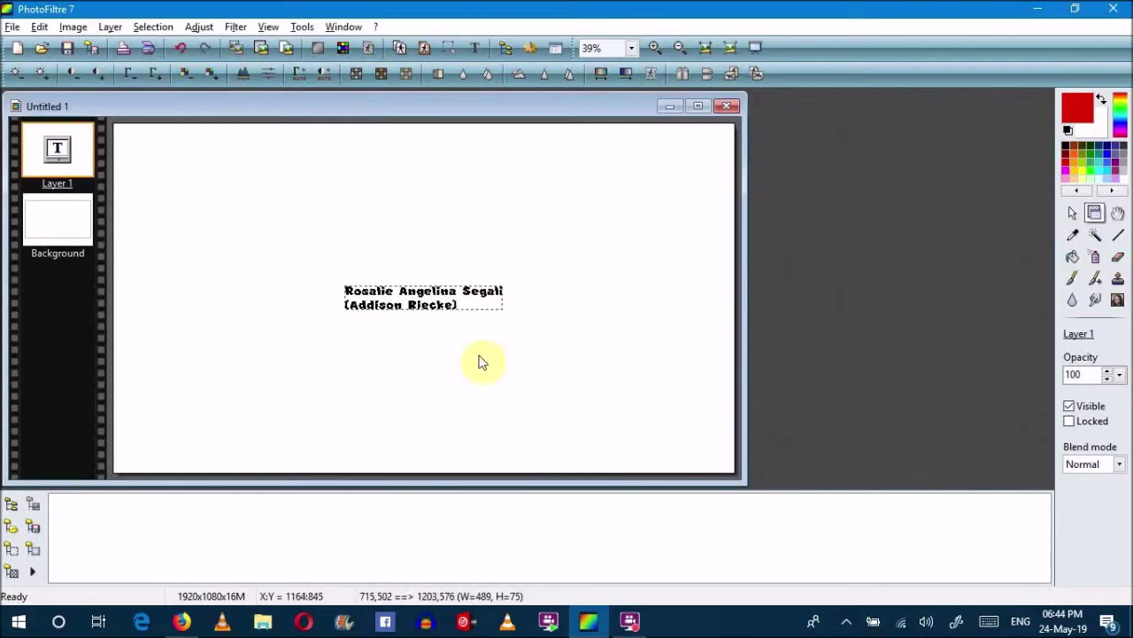
Enlarge the name text to about 843 × 130 pixels and place it in the canvas's lower-left corner.
{"action": "right_click", "coordinate": [457, 306]}
{"action": "left_click", "coordinate": [513, 399]}
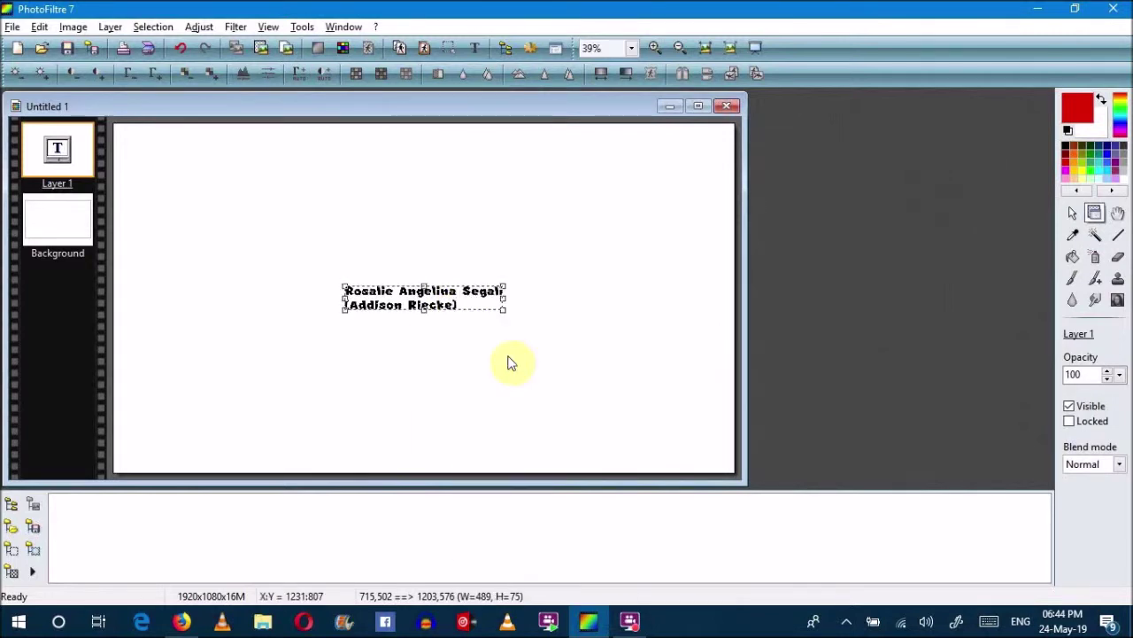
{"action": "left_click_drag", "start_coordinate": [512, 314], "coordinate": [617, 378]}
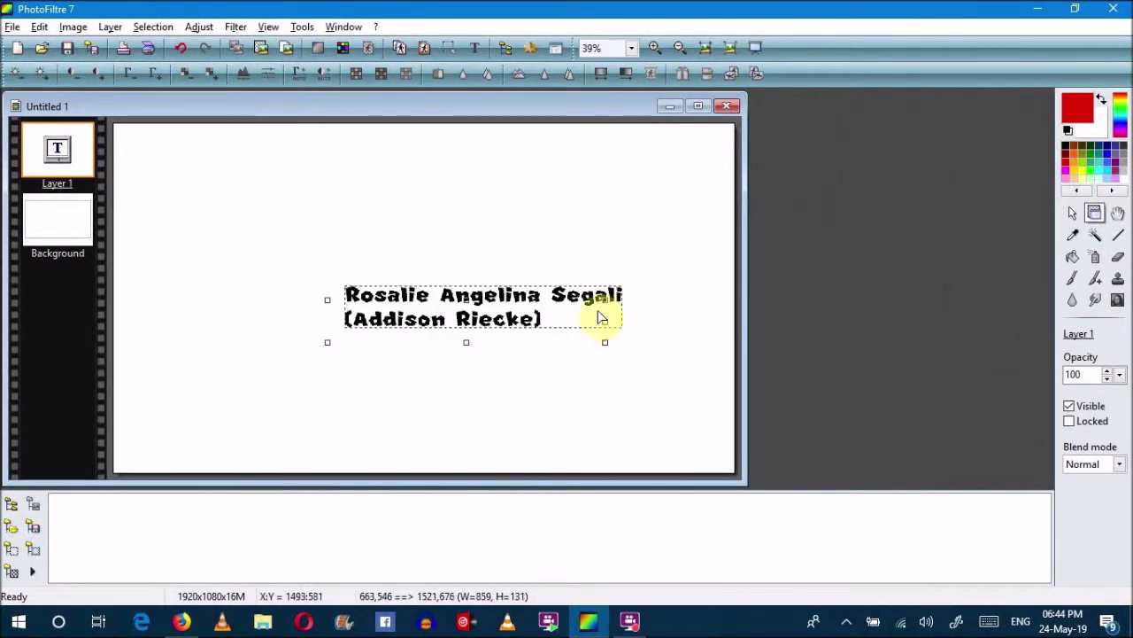
{"action": "left_click_drag", "start_coordinate": [602, 316], "coordinate": [392, 437]}
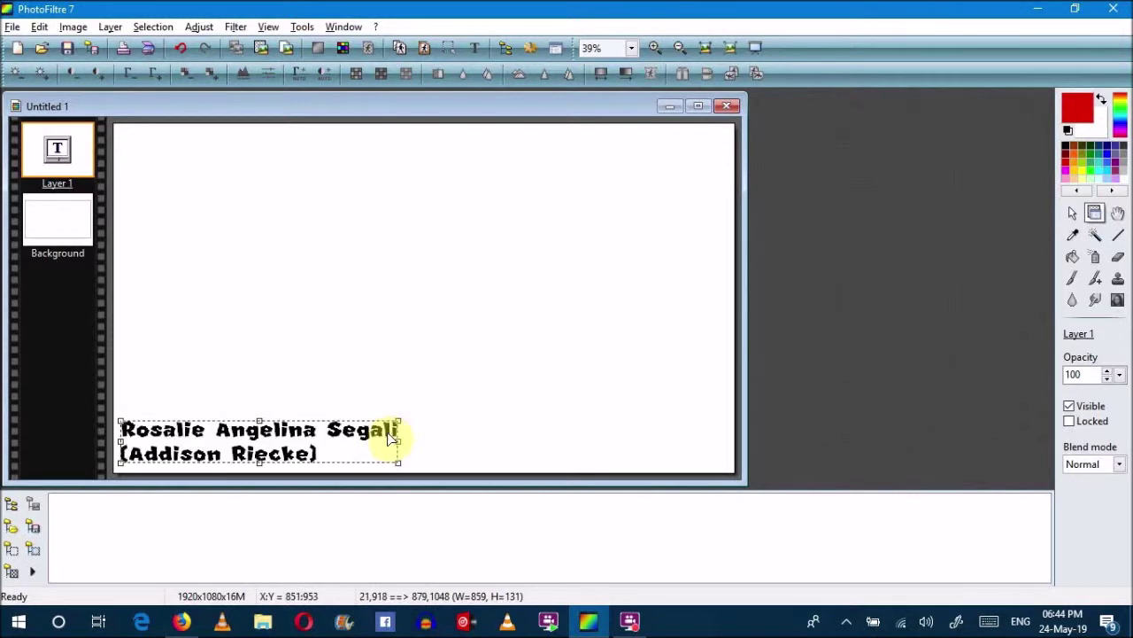
{"action": "right_click", "coordinate": [305, 434]}
{"action": "left_click", "coordinate": [330, 441]}
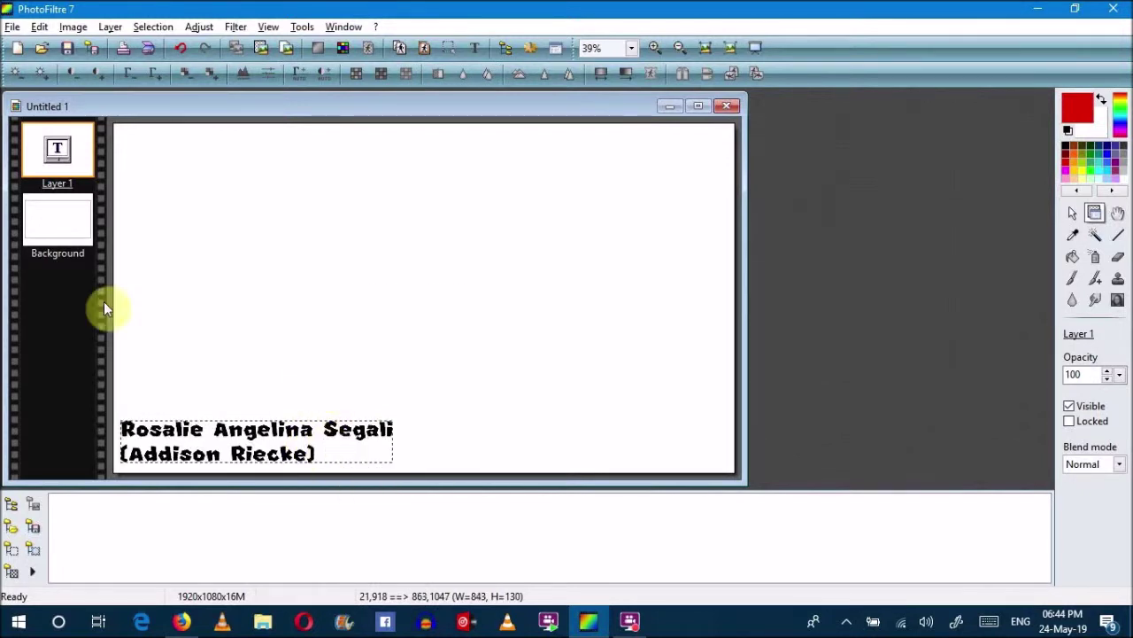
{"action": "left_click", "coordinate": [12, 26]}
{"action": "left_click", "coordinate": [49, 67]}
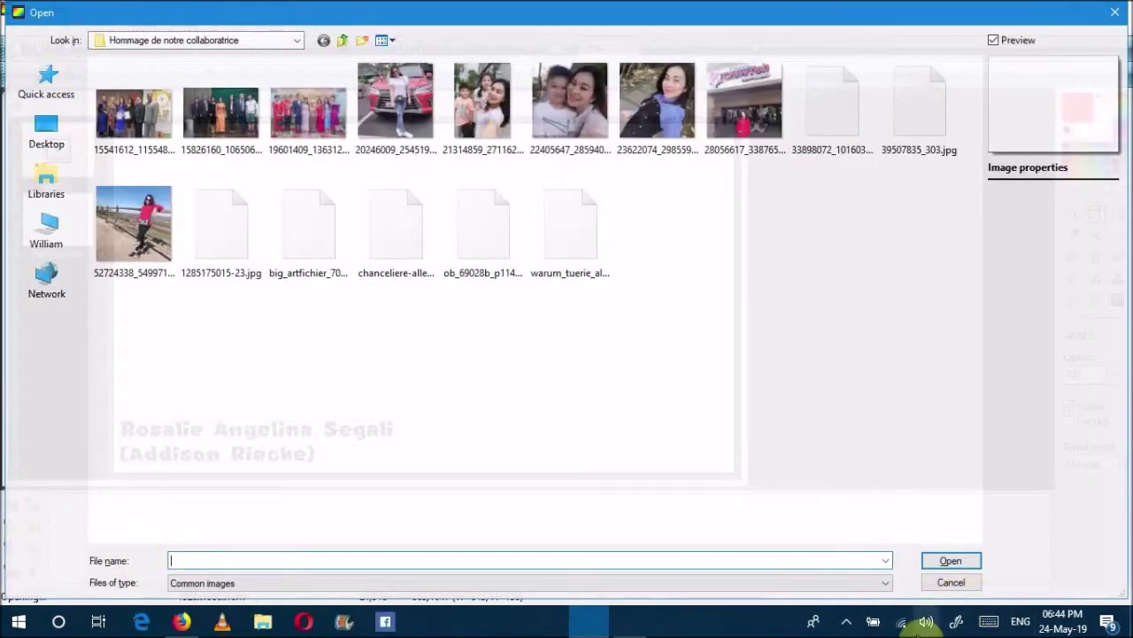
{"action": "left_click", "coordinate": [940, 584]}
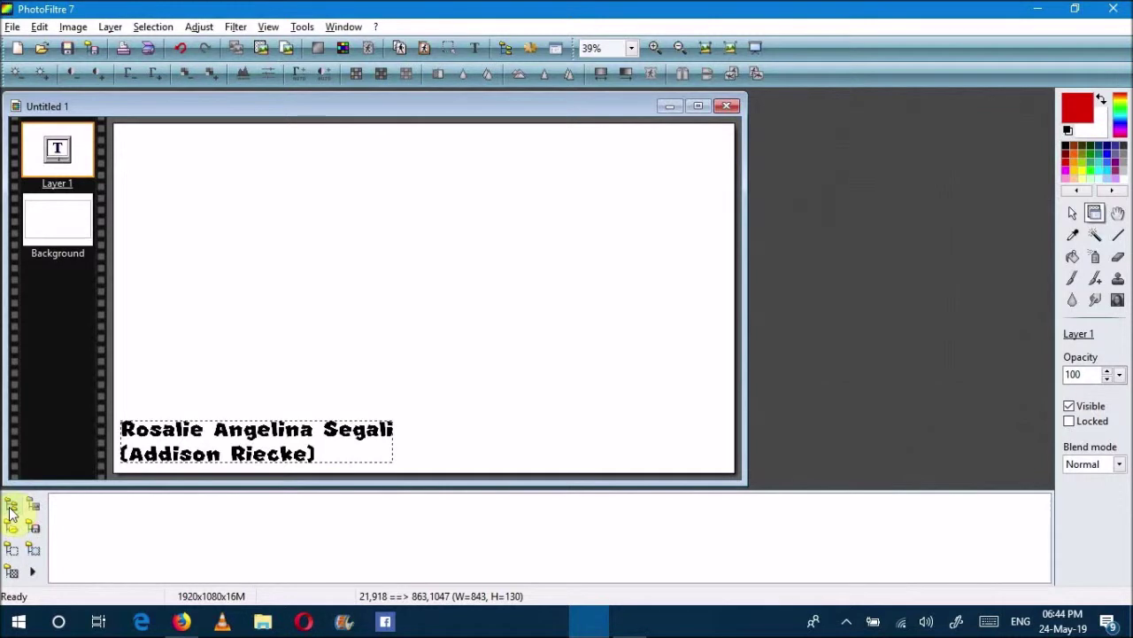
Load the 222NIN04 folder from DCIM on the SDXC card (F:) into the image explorer.
{"action": "left_click", "coordinate": [11, 512]}
{"action": "left_click_drag", "start_coordinate": [807, 322], "coordinate": [806, 379]}
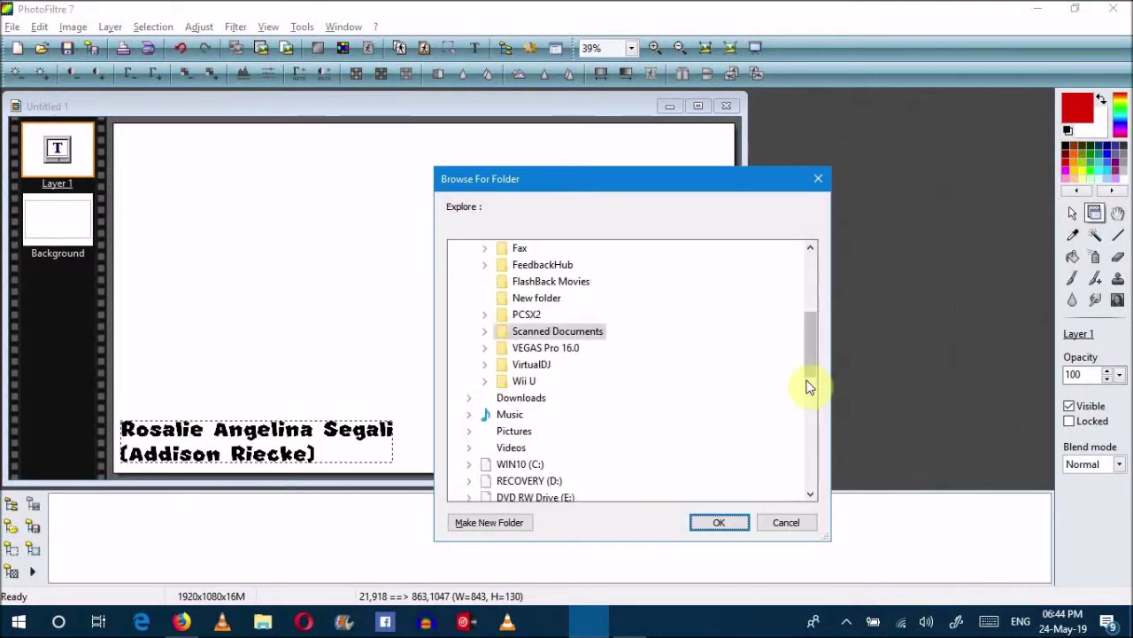
{"action": "scroll", "coordinate": [808, 381], "scroll_direction": "down", "scroll_amount": 2}
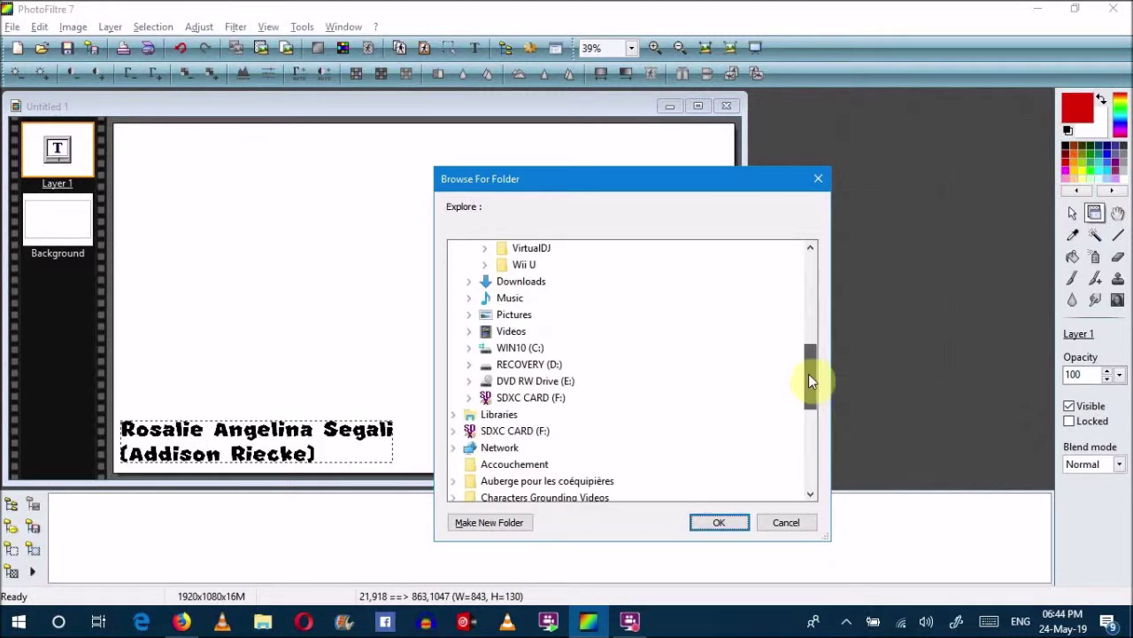
{"action": "left_click", "coordinate": [523, 402]}
{"action": "left_click", "coordinate": [526, 283]}
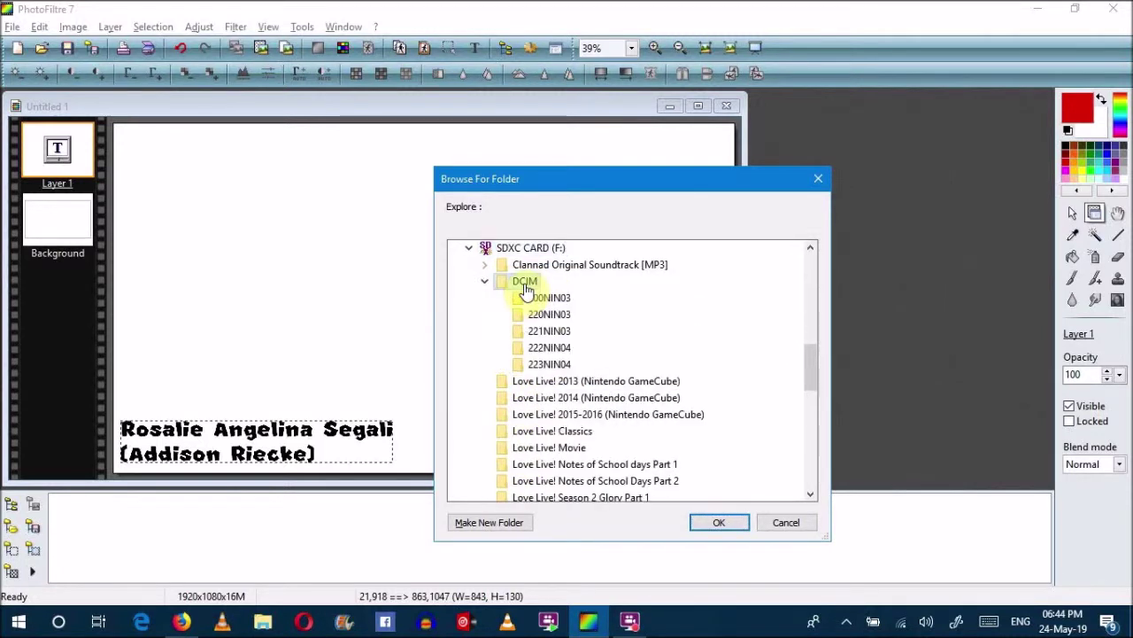
{"action": "left_click", "coordinate": [542, 349]}
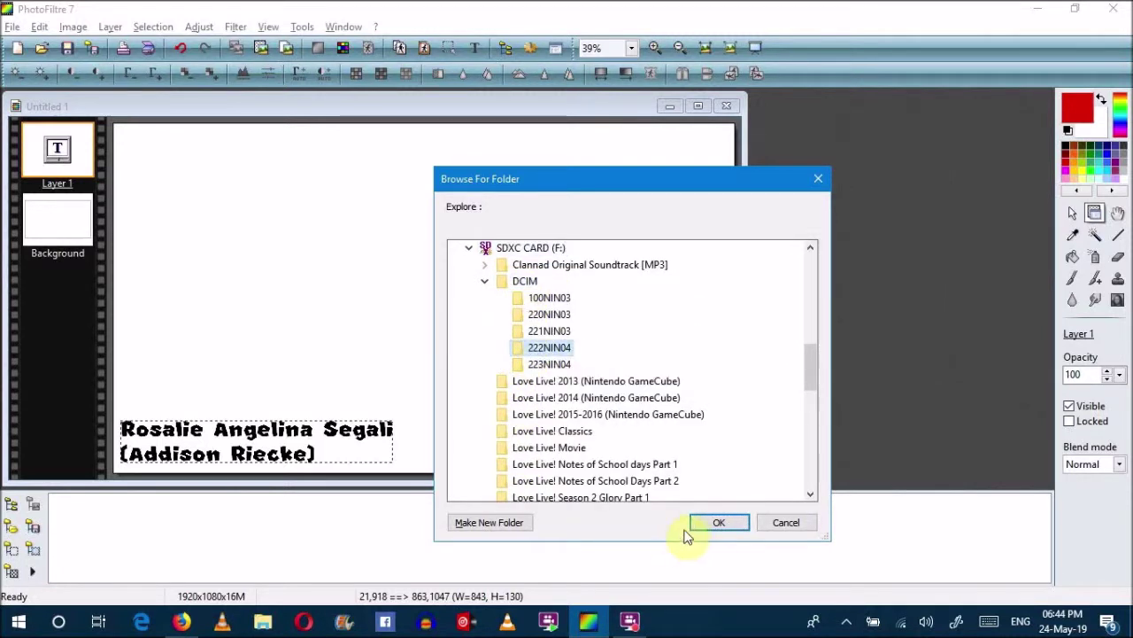
{"action": "left_click", "coordinate": [715, 524]}
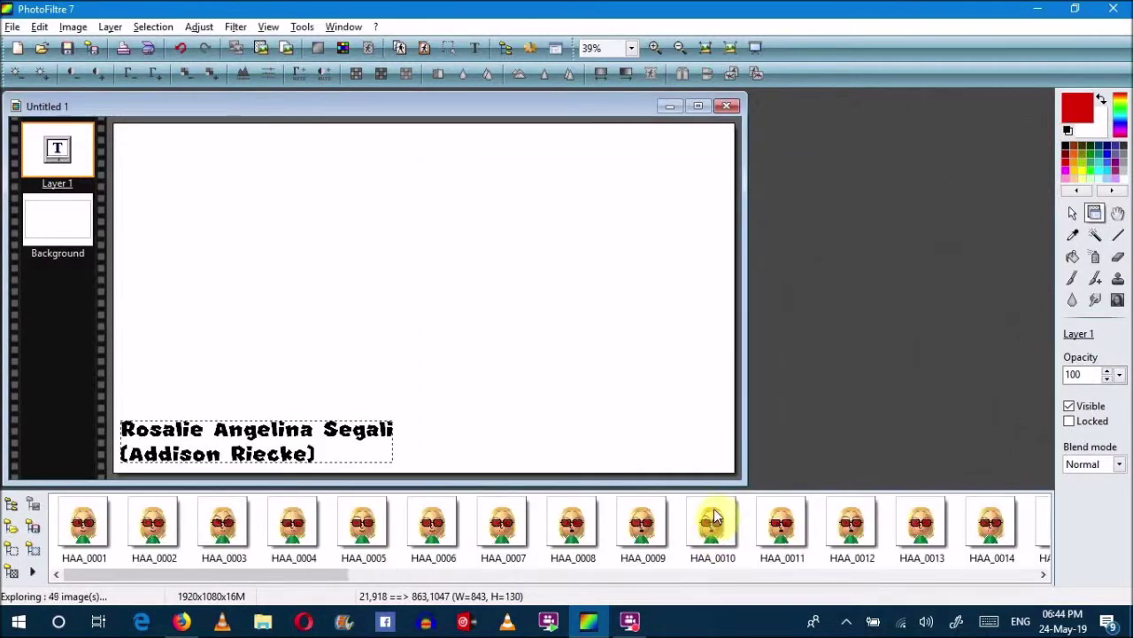
Add the HAA_0099 full-body character in a yellow dress as a layer on the canvas's right side and deselect it.
{"action": "left_click_drag", "start_coordinate": [177, 573], "coordinate": [1034, 577]}
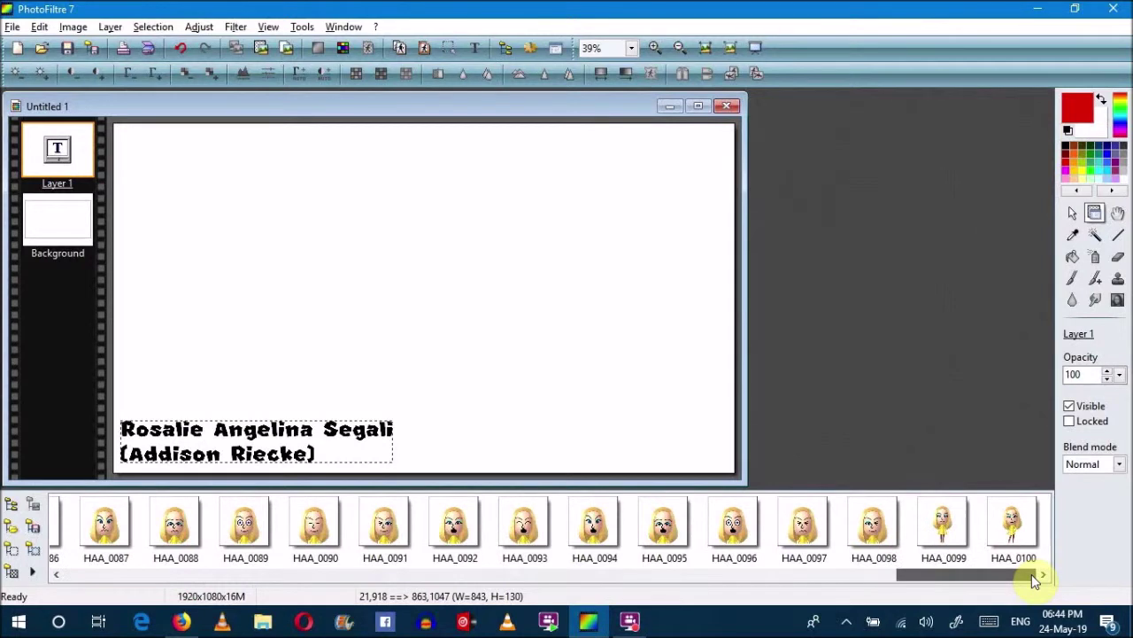
{"action": "left_click", "coordinate": [935, 520]}
{"action": "left_click_drag", "start_coordinate": [498, 210], "coordinate": [629, 233]}
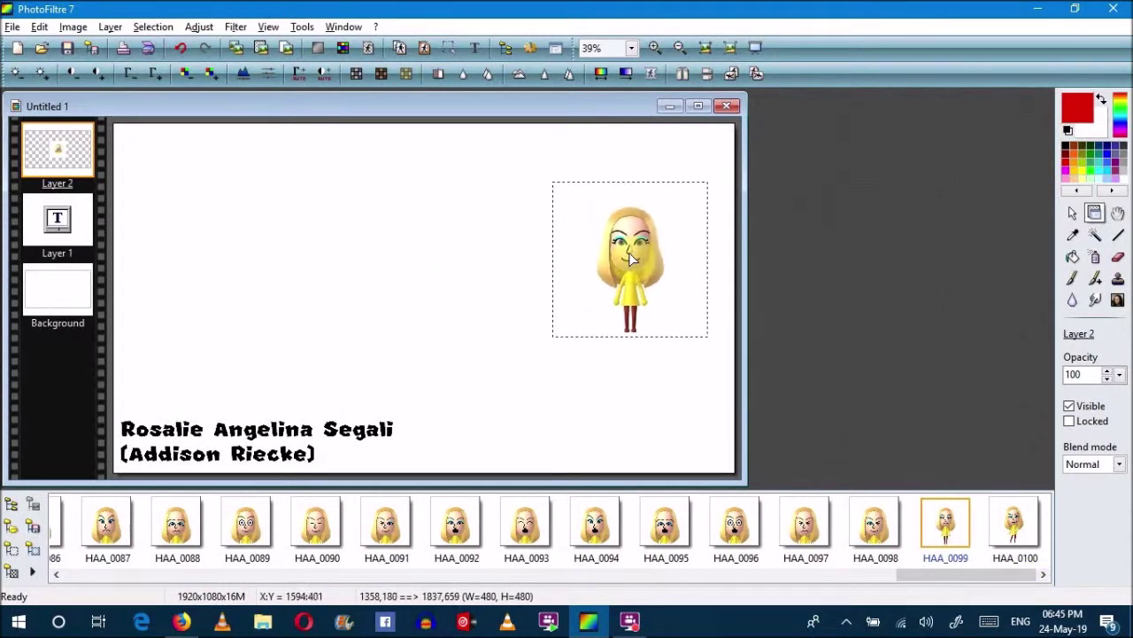
{"action": "left_click_drag", "start_coordinate": [632, 277], "coordinate": [641, 281]}
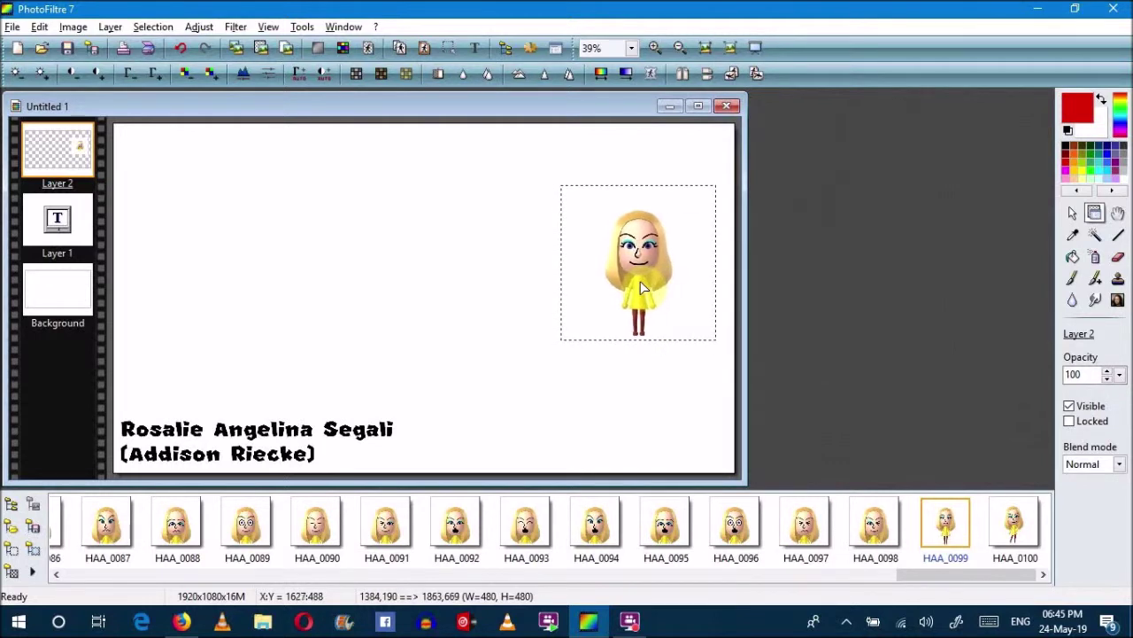
{"action": "left_click", "coordinate": [634, 386]}
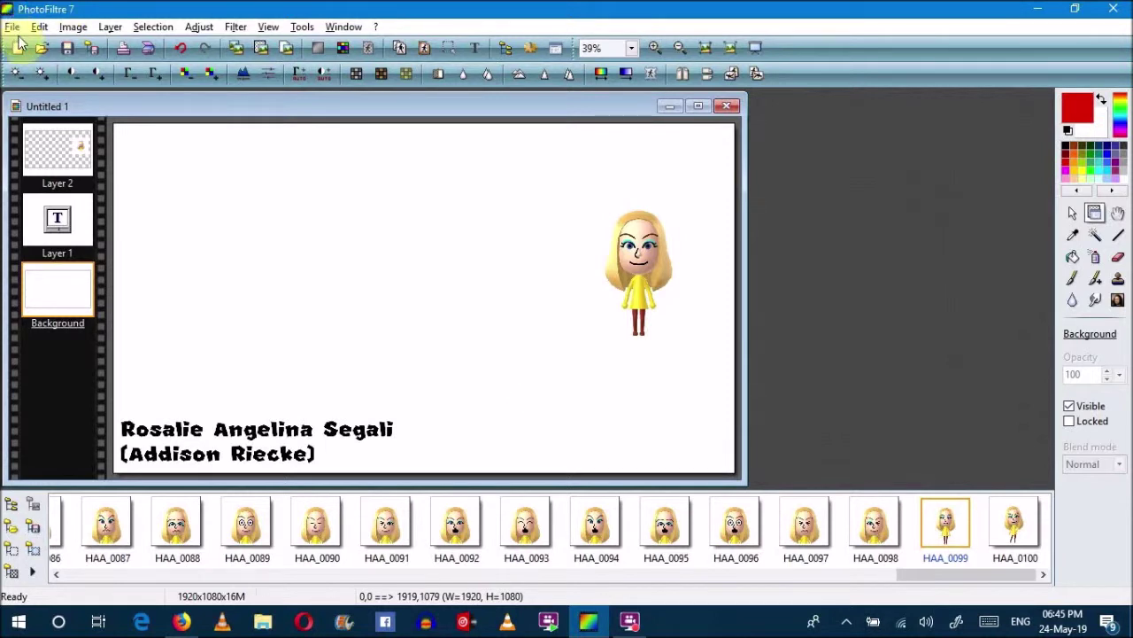
Load the Scanned Documents folder from Documents into the image explorer.
{"action": "left_click", "coordinate": [10, 503]}
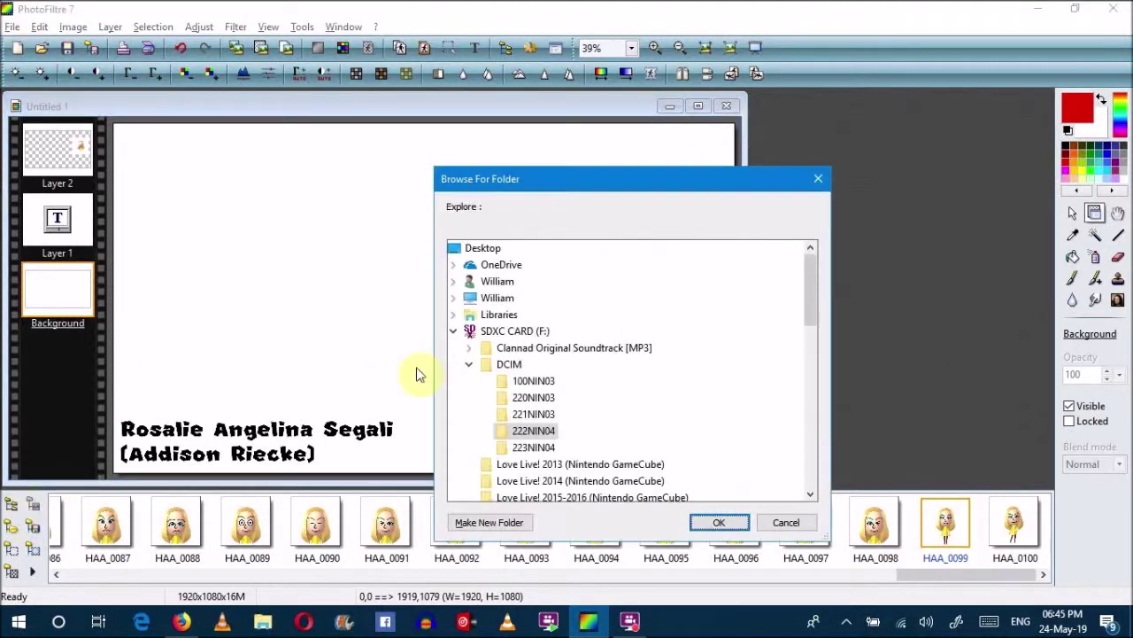
{"action": "left_click", "coordinate": [455, 299]}
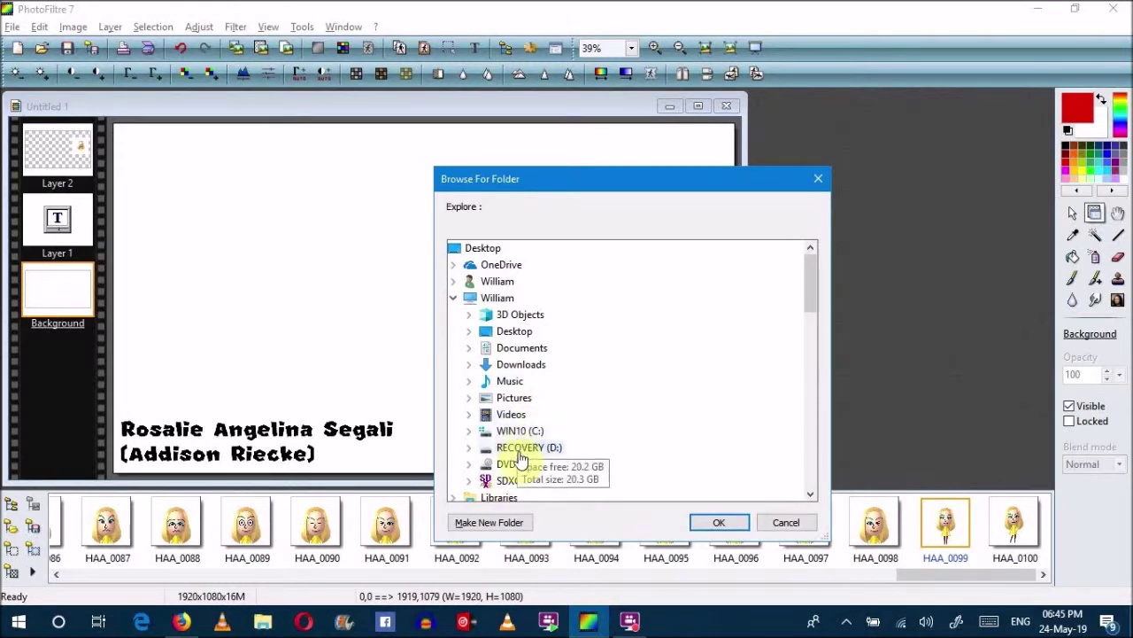
{"action": "double_click", "coordinate": [510, 348]}
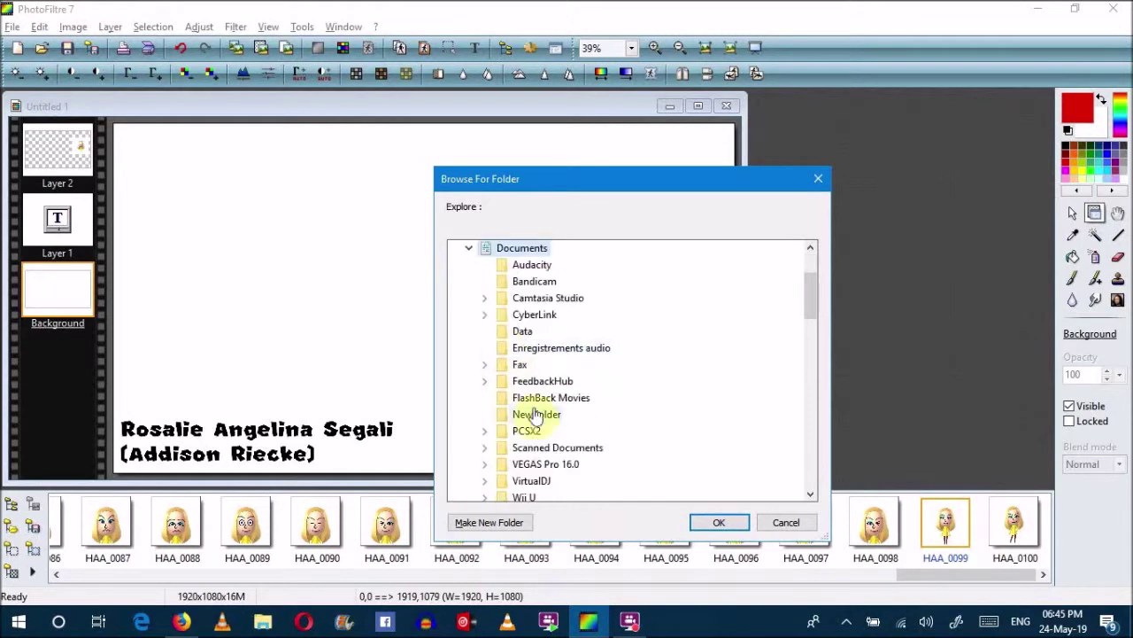
{"action": "double_click", "coordinate": [543, 449]}
{"action": "left_click", "coordinate": [717, 523]}
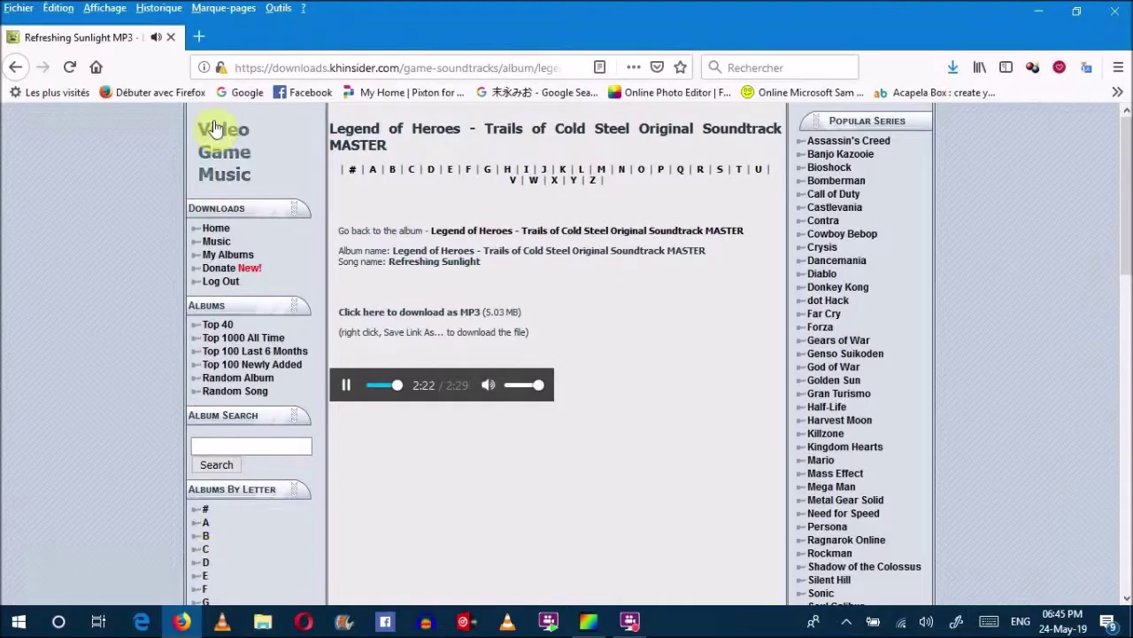
Restart the "Refreshing Sunlight" track from the beginning in Firefox and return to PhotoFiltre 7.
{"action": "left_click_drag", "start_coordinate": [398, 394], "coordinate": [260, 393]}
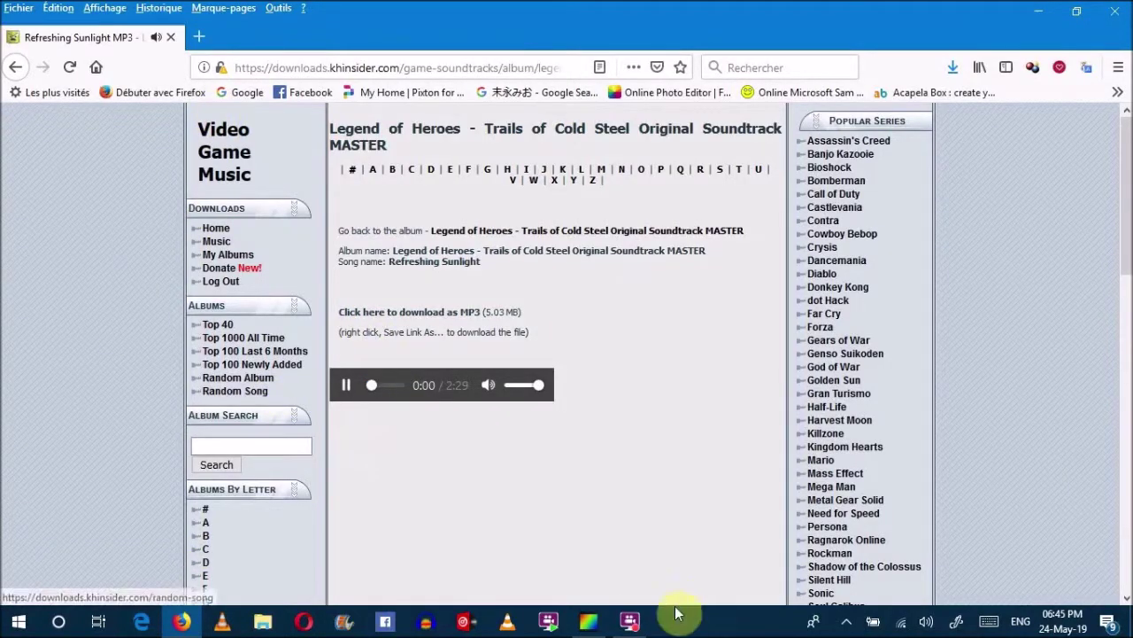
{"action": "left_click", "coordinate": [600, 617]}
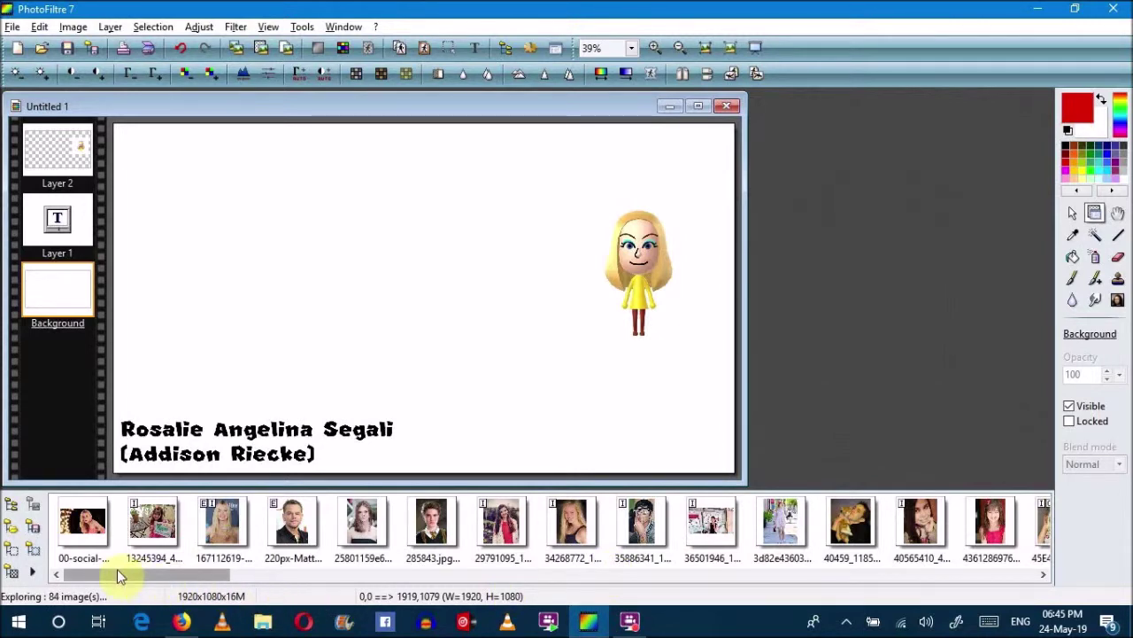
Add the AR-0435F actress photo as a layer and place it on the canvas's left side, just above the name text.
{"action": "left_click_drag", "start_coordinate": [111, 579], "coordinate": [451, 586]}
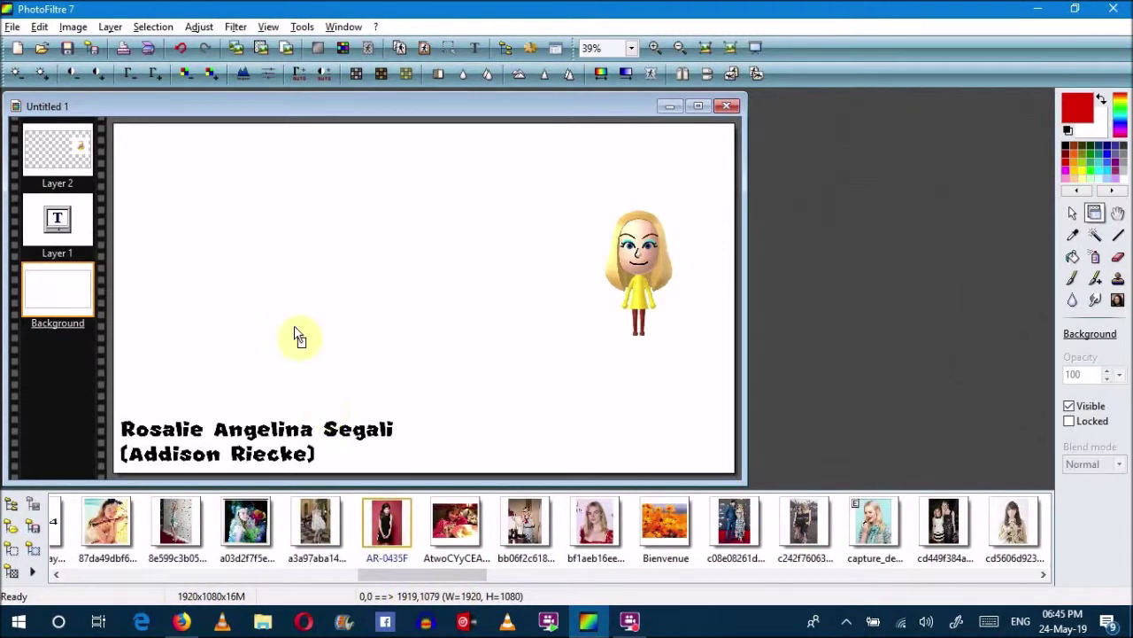
{"action": "left_click_drag", "start_coordinate": [323, 409], "coordinate": [278, 299]}
{"action": "left_click_drag", "start_coordinate": [392, 292], "coordinate": [236, 261]}
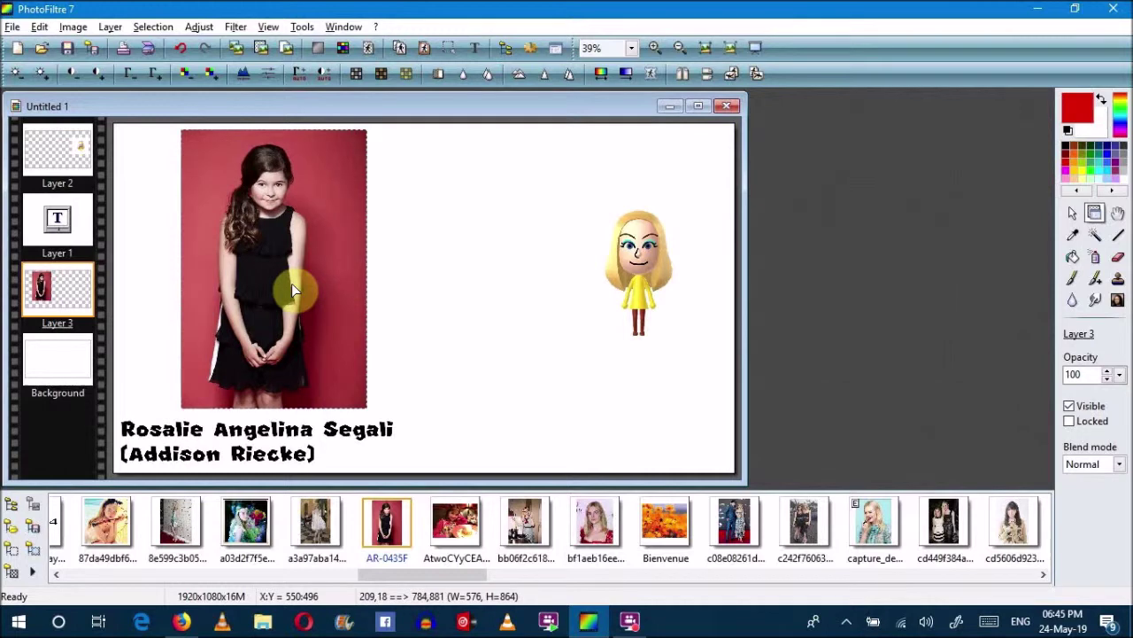
Save the composition in JPEG format as Untitled 4.jpg in the Wallpaper folder, accepting a format without layers.
{"action": "left_click", "coordinate": [13, 26]}
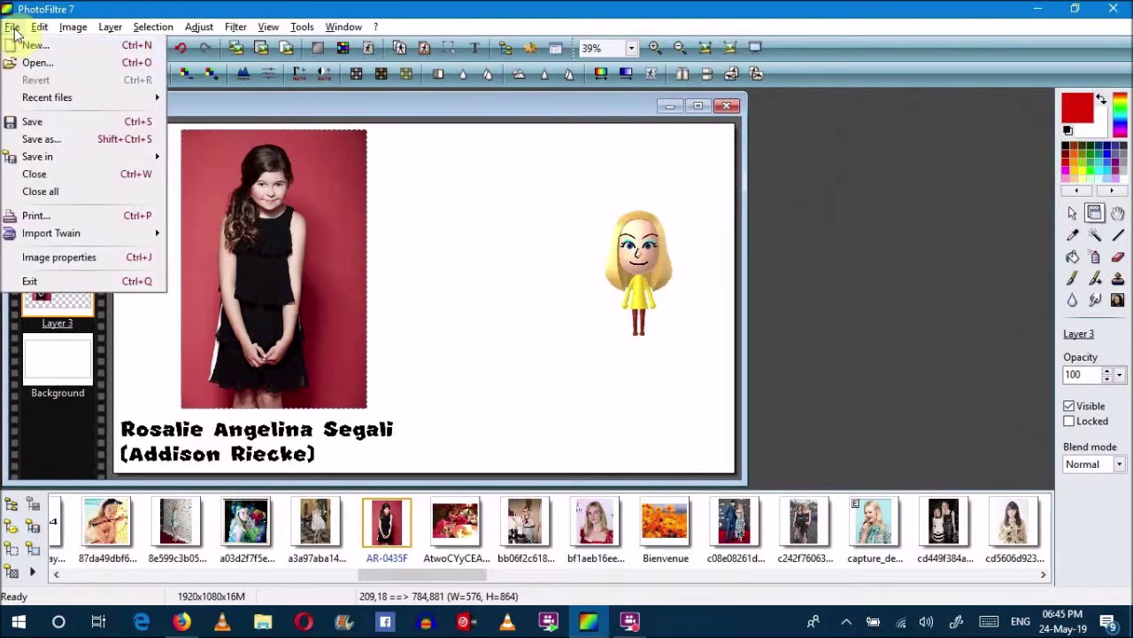
{"action": "left_click", "coordinate": [44, 139]}
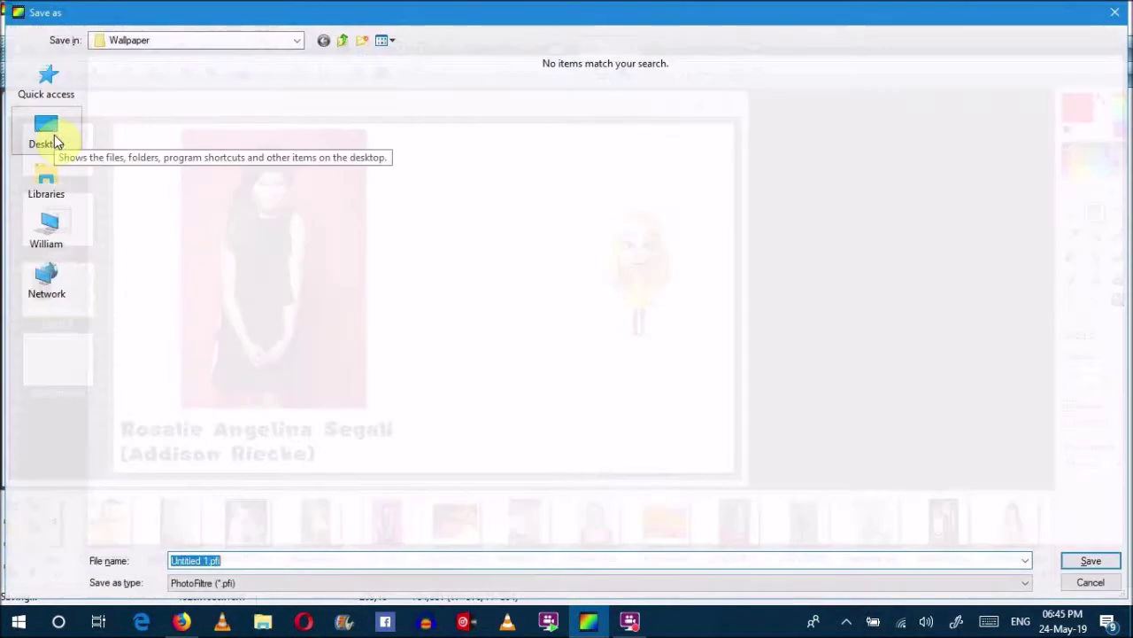
{"action": "left_click", "coordinate": [335, 584]}
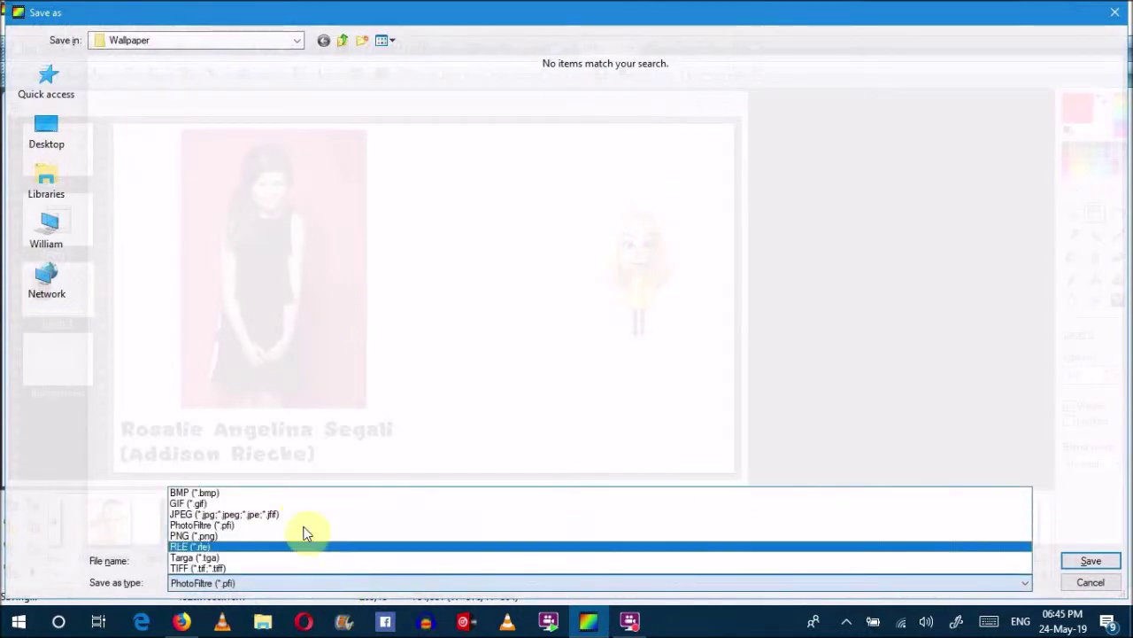
{"action": "left_click", "coordinate": [289, 514]}
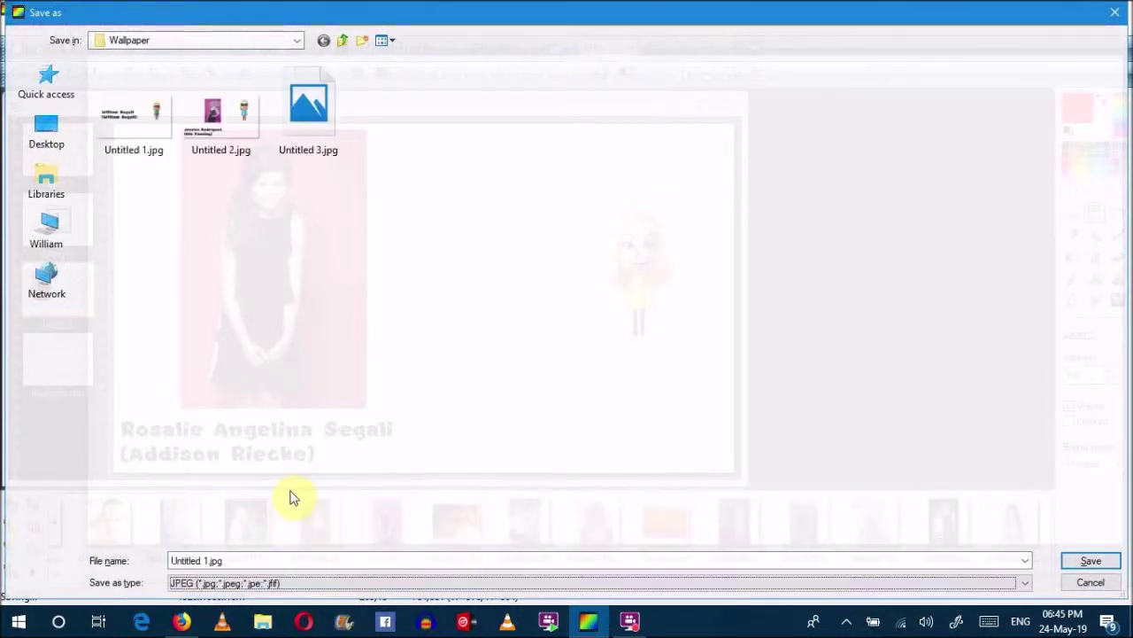
{"action": "left_click", "coordinate": [292, 128]}
{"action": "left_click", "coordinate": [327, 564]}
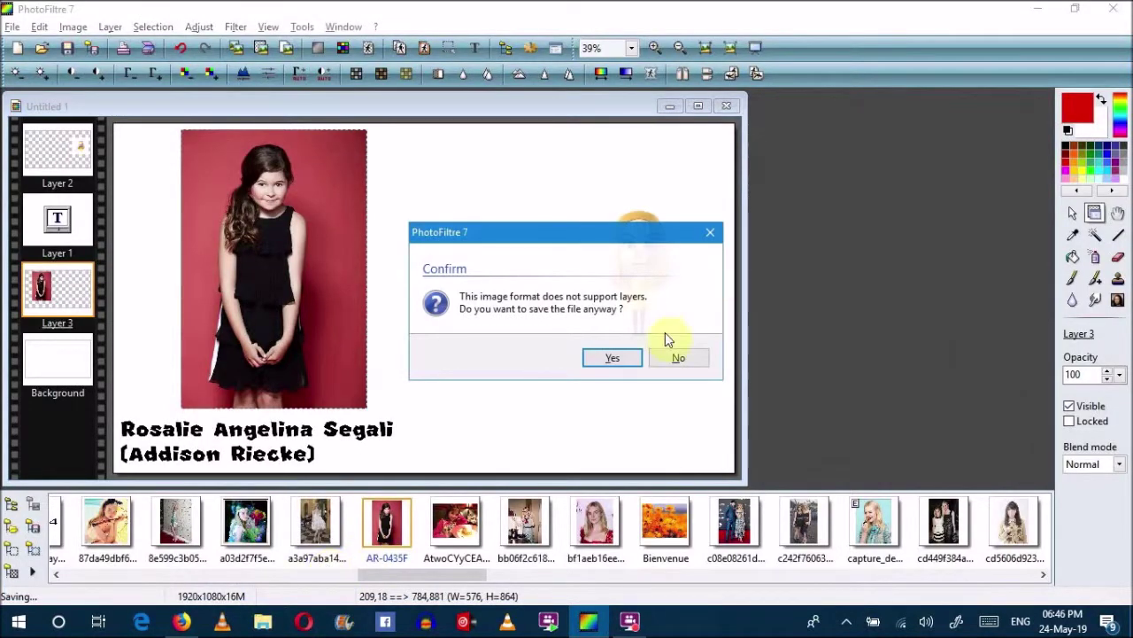
{"action": "left_click", "coordinate": [618, 357]}
{"action": "left_click", "coordinate": [618, 410]}
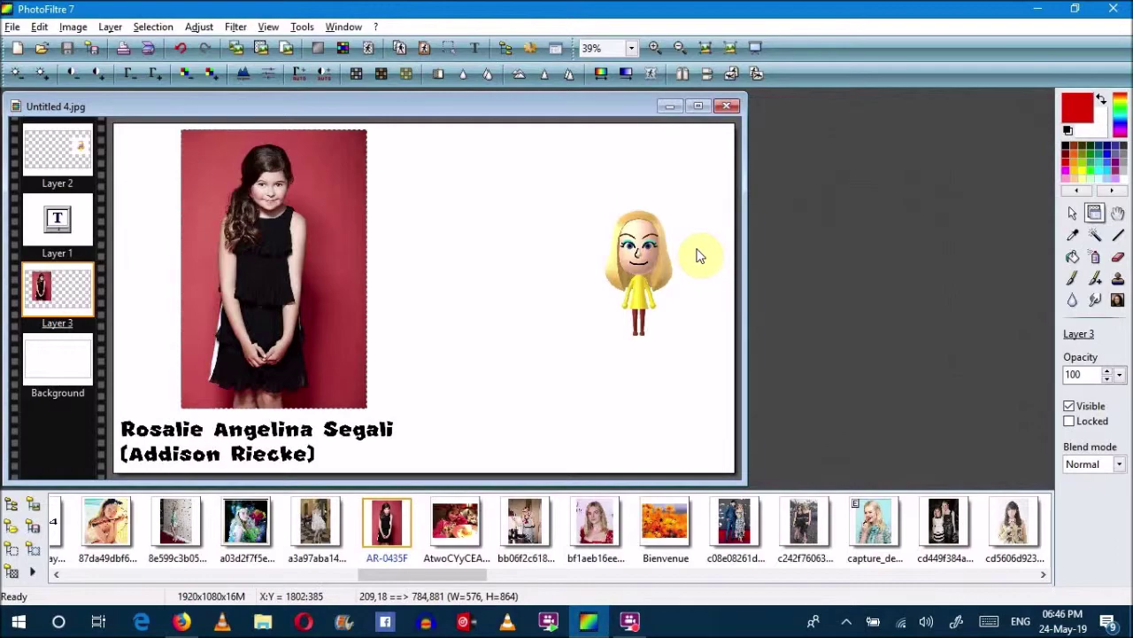
Restart PhotoFiltre 7 and create a new blank image of 1920 × 1080 pixels.
{"action": "left_click", "coordinate": [1037, 9]}
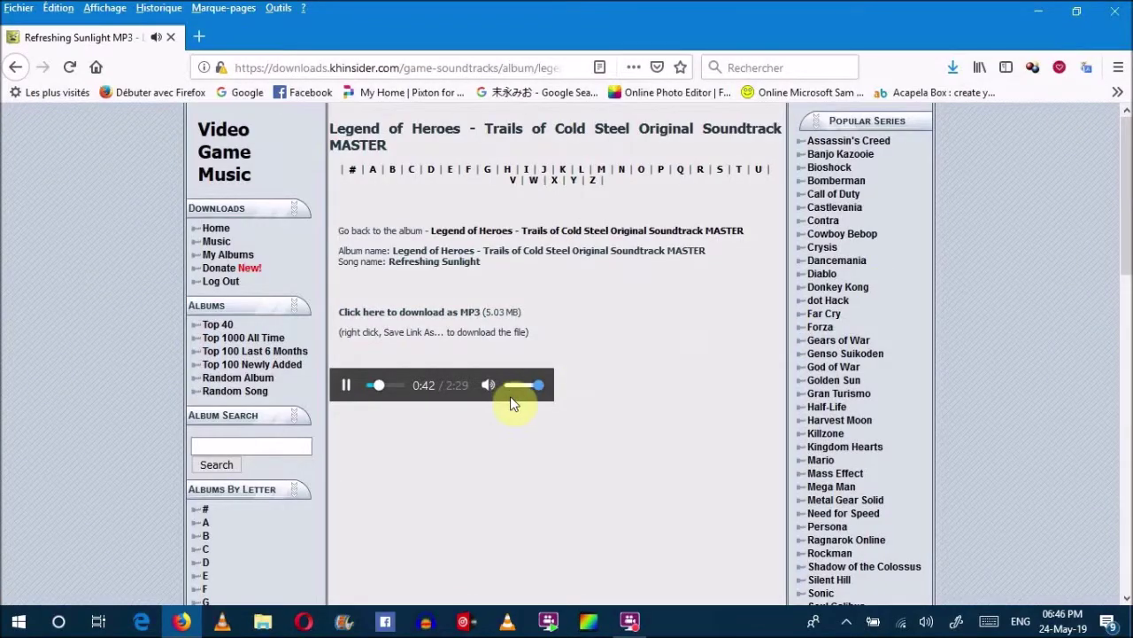
{"action": "left_click", "coordinate": [584, 627]}
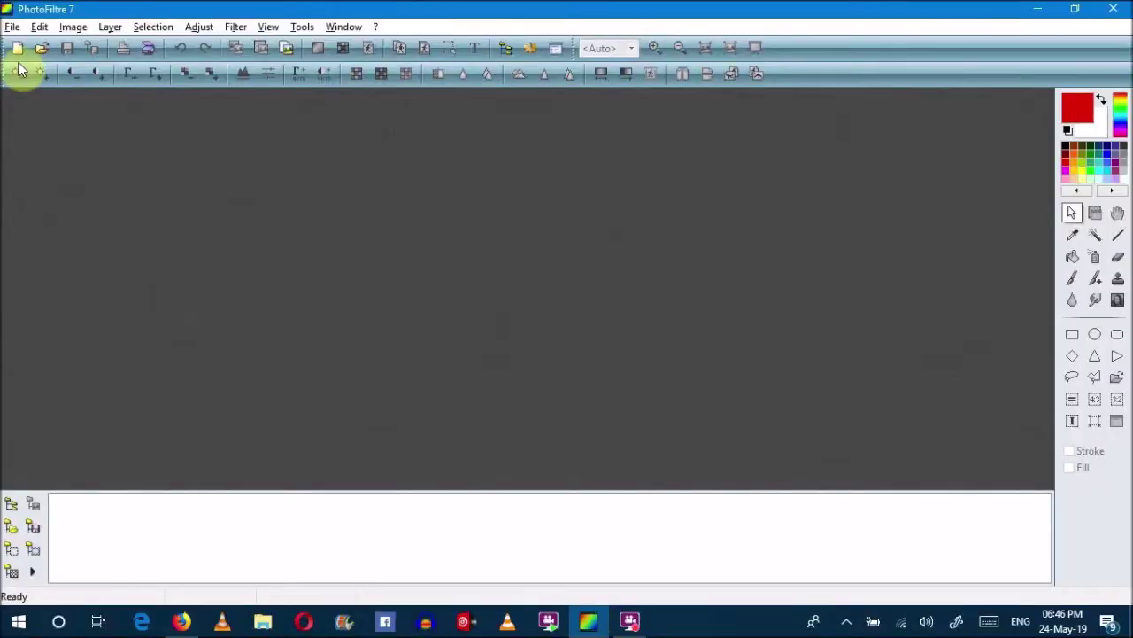
{"action": "left_click", "coordinate": [18, 47]}
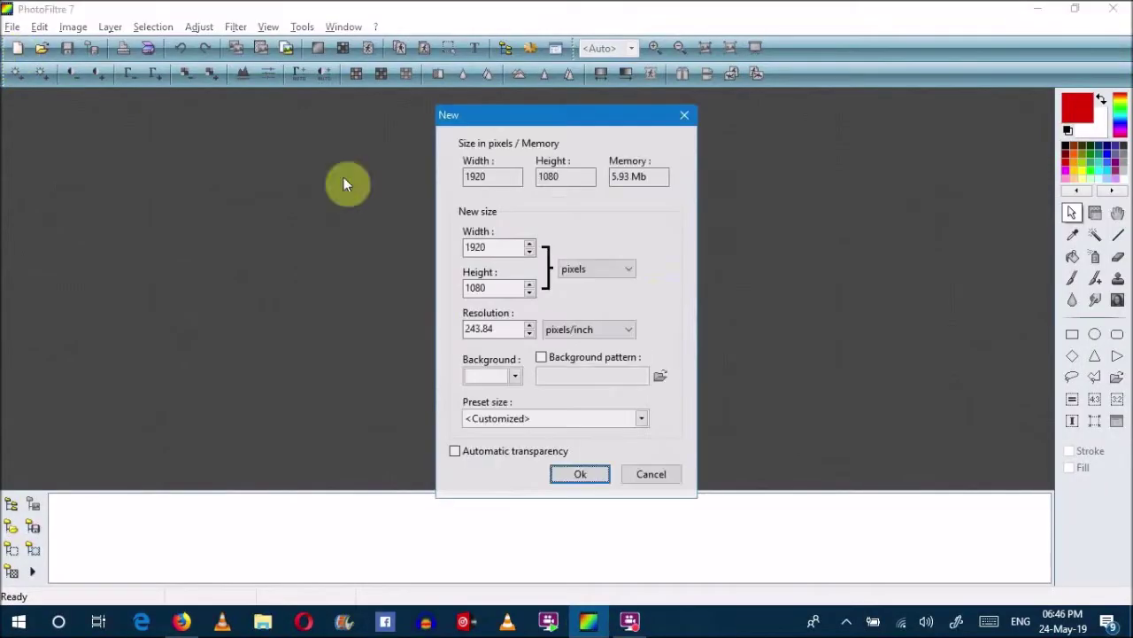
{"action": "left_click", "coordinate": [578, 472]}
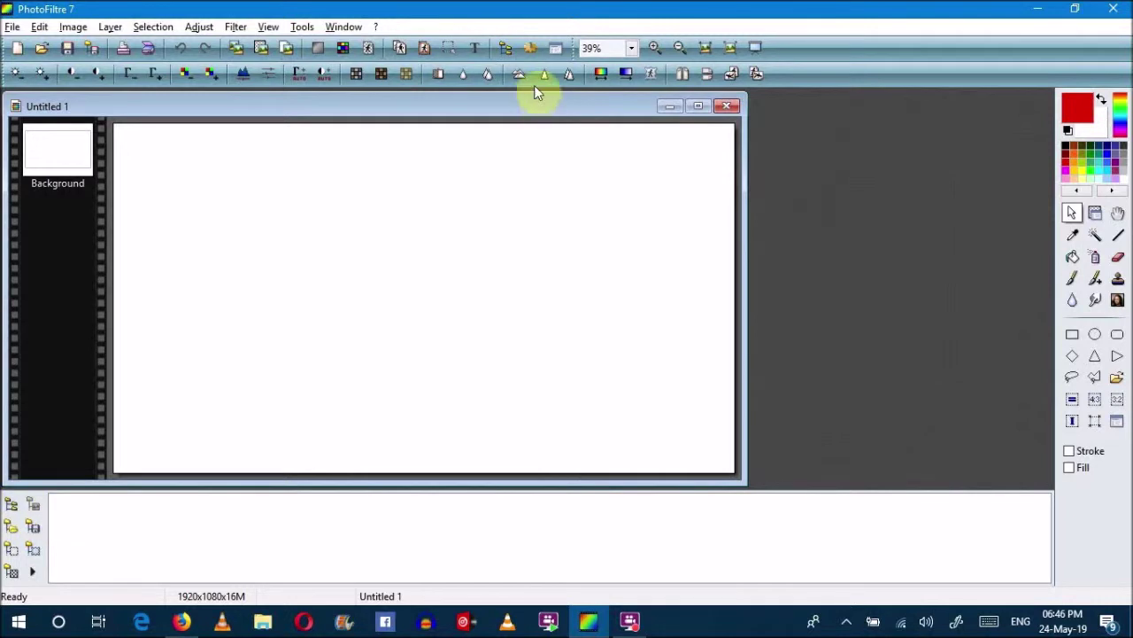
{"action": "left_click", "coordinate": [477, 47]}
{"action": "type", "text": "Mary-Jane"}
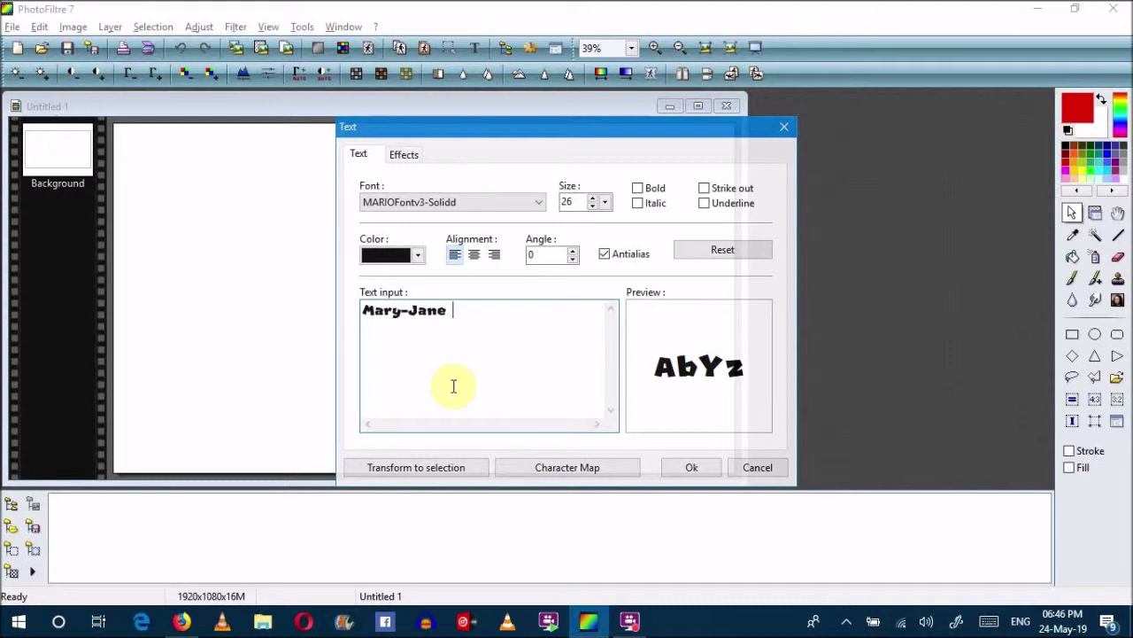
{"action": "type", "text": "Brenda"}
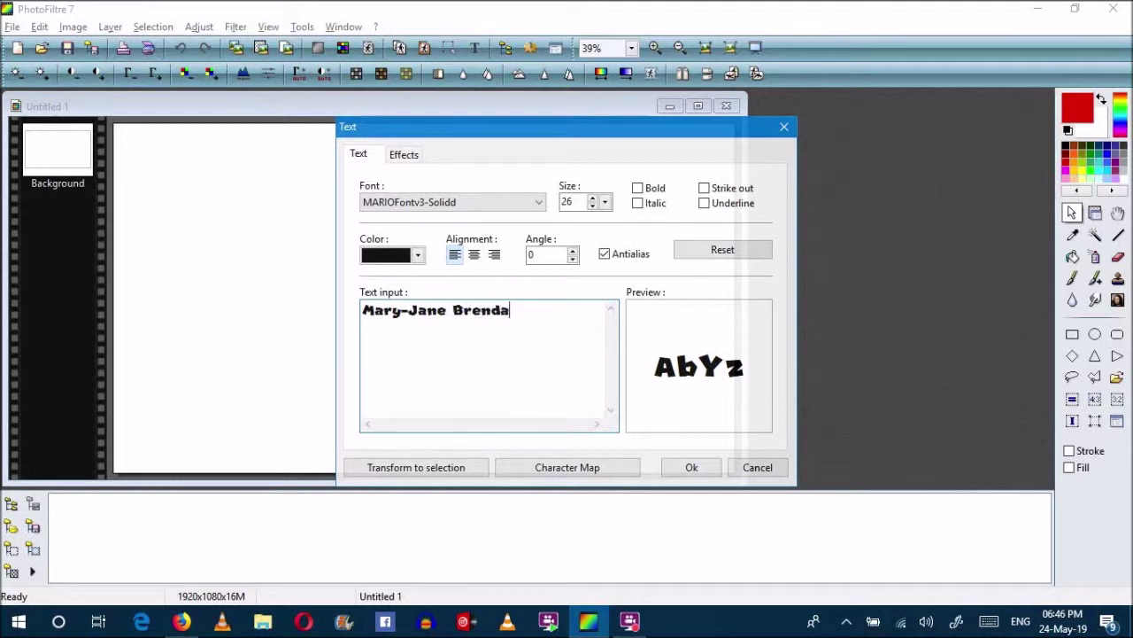
{"action": "type", "text": " Segali"}
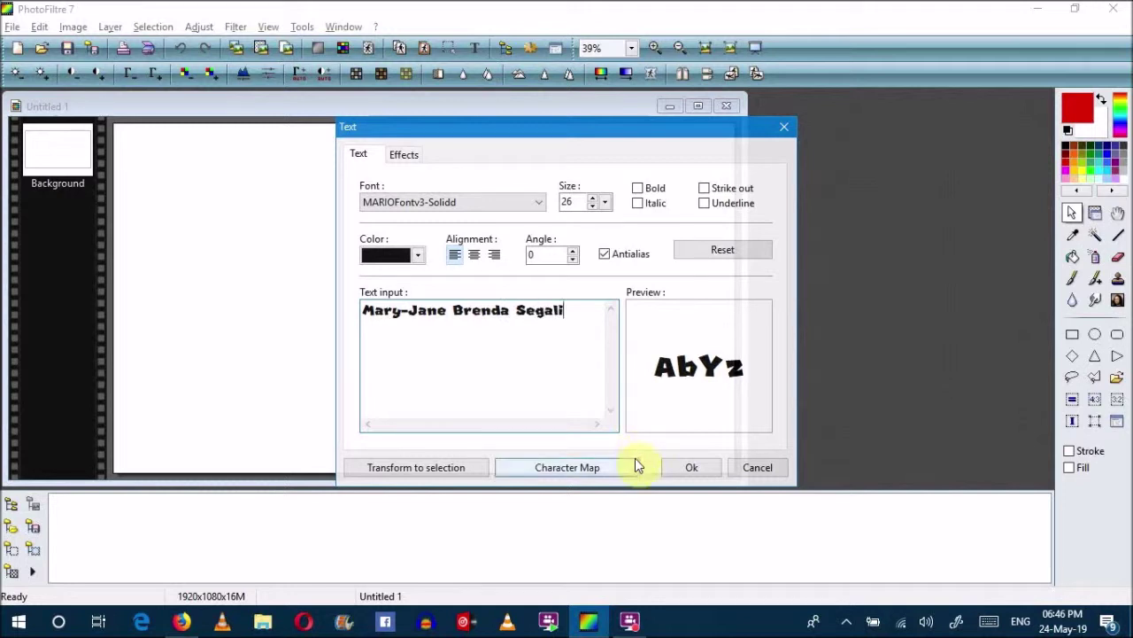
{"action": "type", "text": "Lily Chee)"}
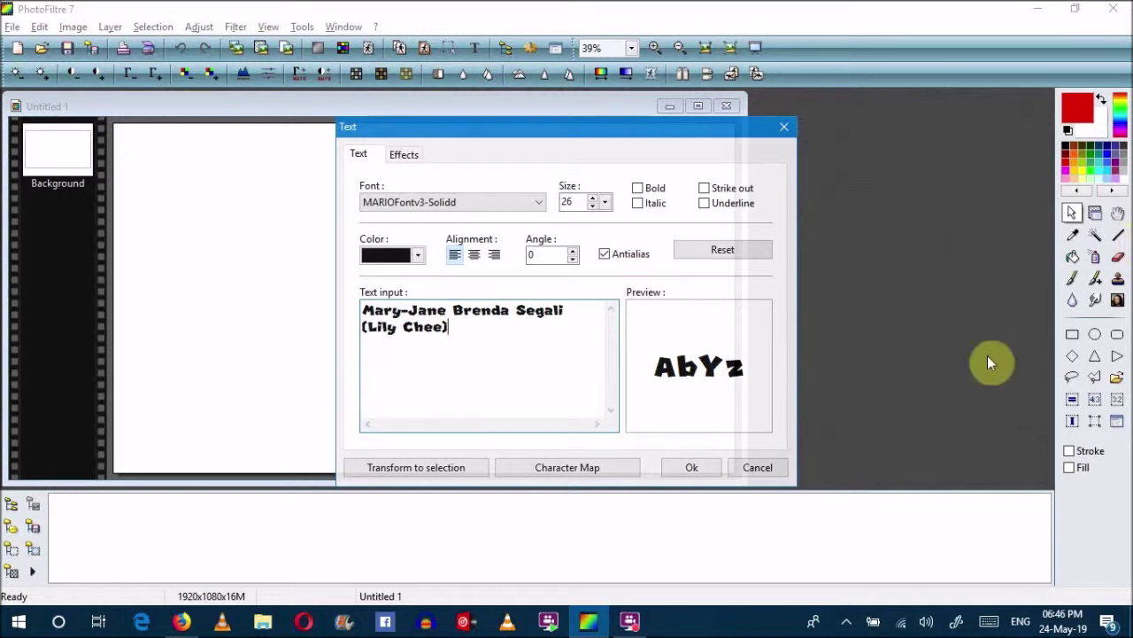
{"action": "left_click", "coordinate": [692, 466]}
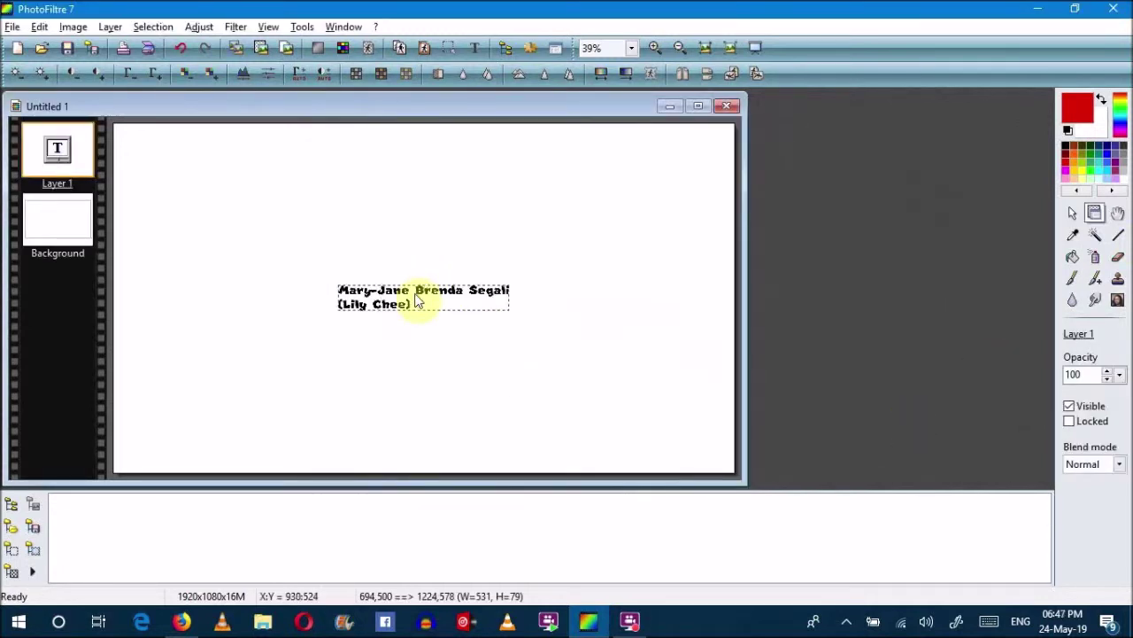
Place the name text in the canvas's lower-left corner, enlarge it to about 775 × 115 pixels and deselect it.
{"action": "left_click_drag", "start_coordinate": [414, 301], "coordinate": [200, 454]}
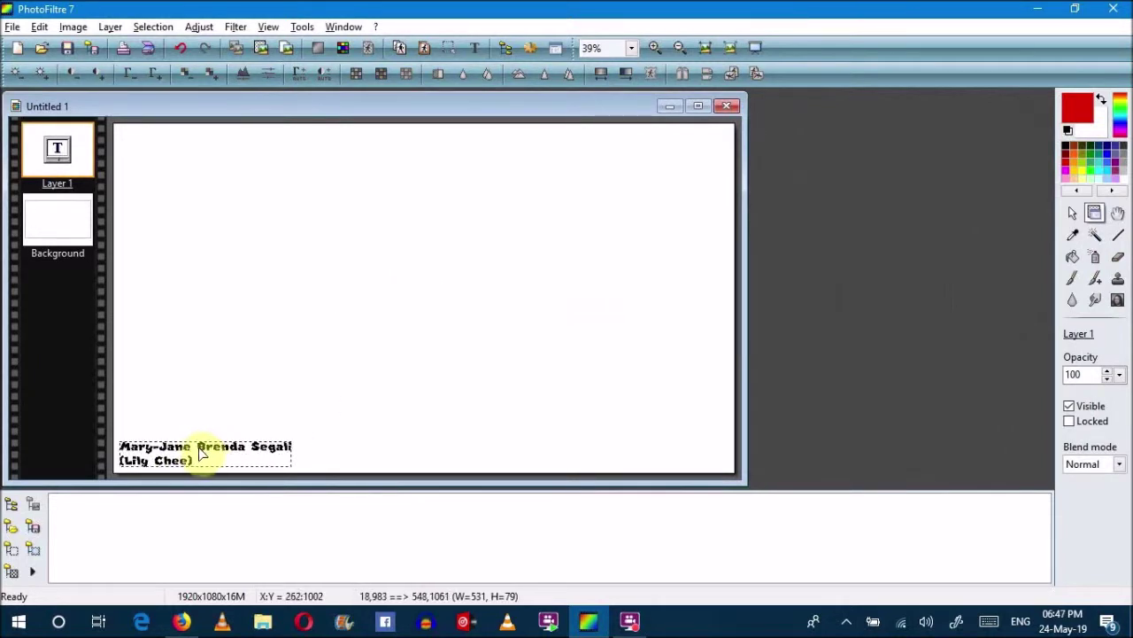
{"action": "right_click", "coordinate": [201, 454]}
{"action": "left_click", "coordinate": [257, 240]}
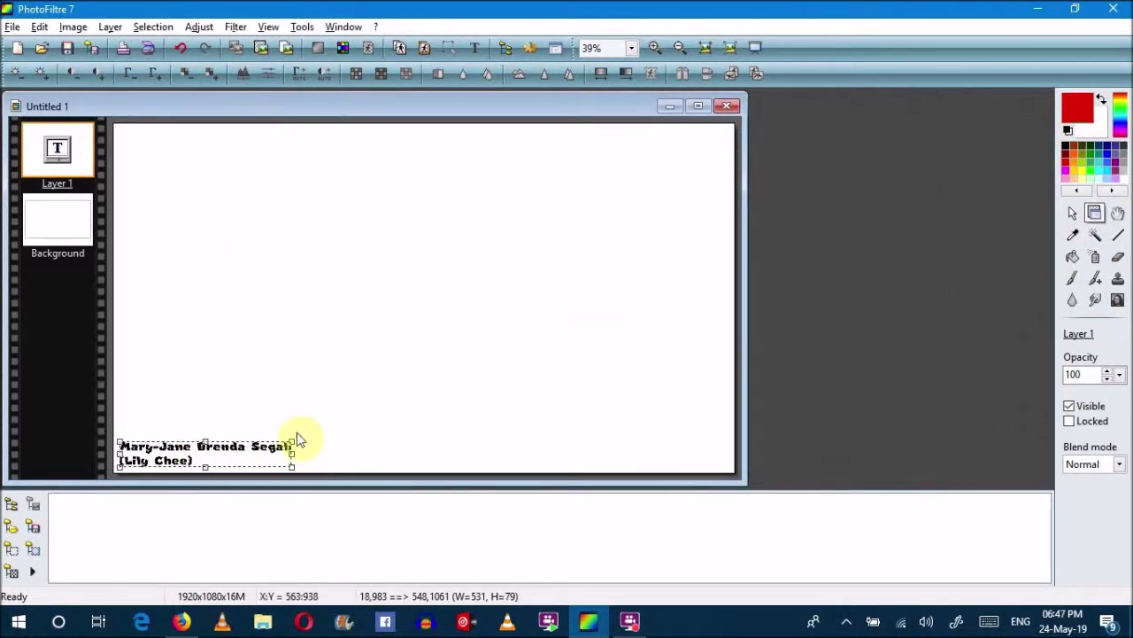
{"action": "mouse_move", "coordinate": [306, 439]}
{"action": "left_mouse_down"}
{"action": "mouse_move", "coordinate": [375, 435]}
{"action": "mouse_move", "coordinate": [321, 446]}
{"action": "left_mouse_up"}
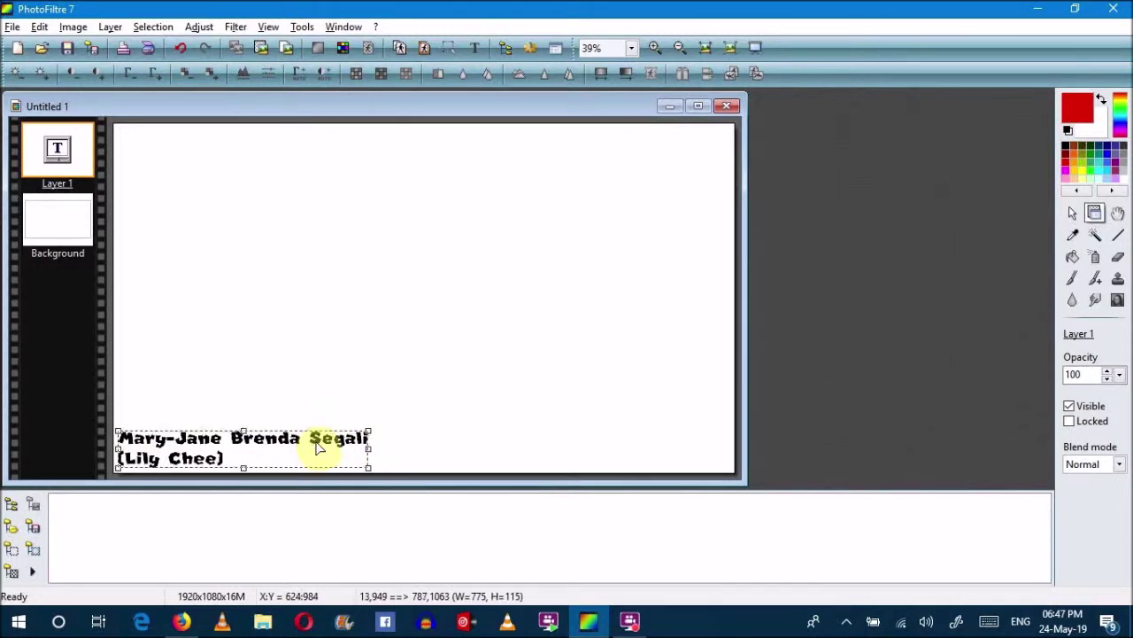
{"action": "right_click", "coordinate": [317, 446]}
{"action": "left_click", "coordinate": [338, 456]}
{"action": "left_click", "coordinate": [320, 352]}
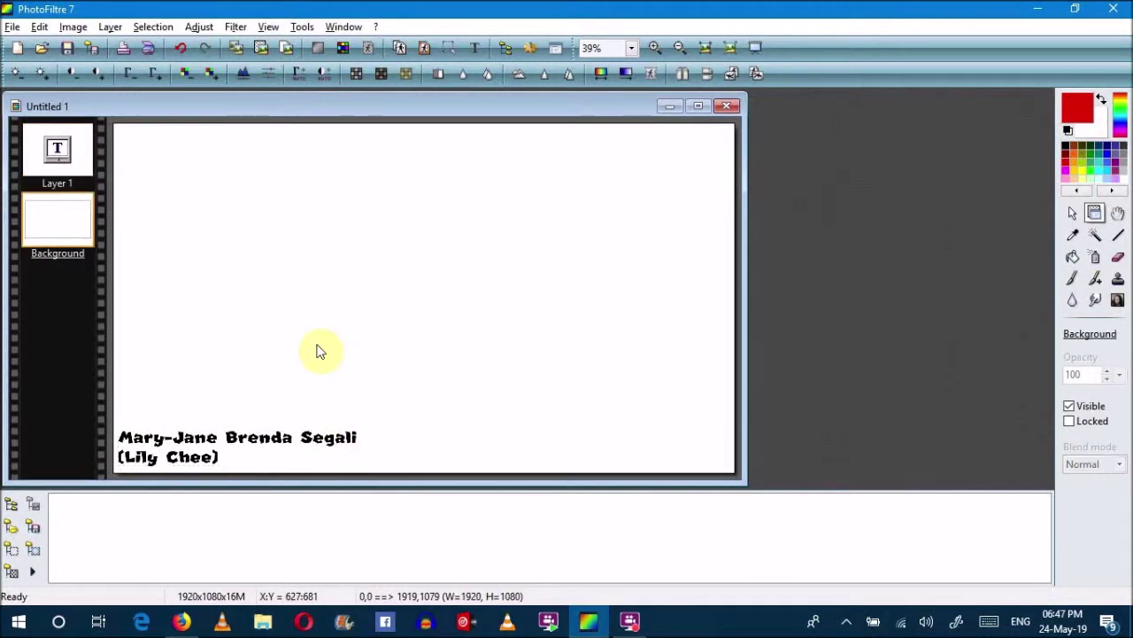
Load the 223NIN04 folder from DCIM on the SDXC card (F:) into the image explorer.
{"action": "left_click", "coordinate": [12, 27]}
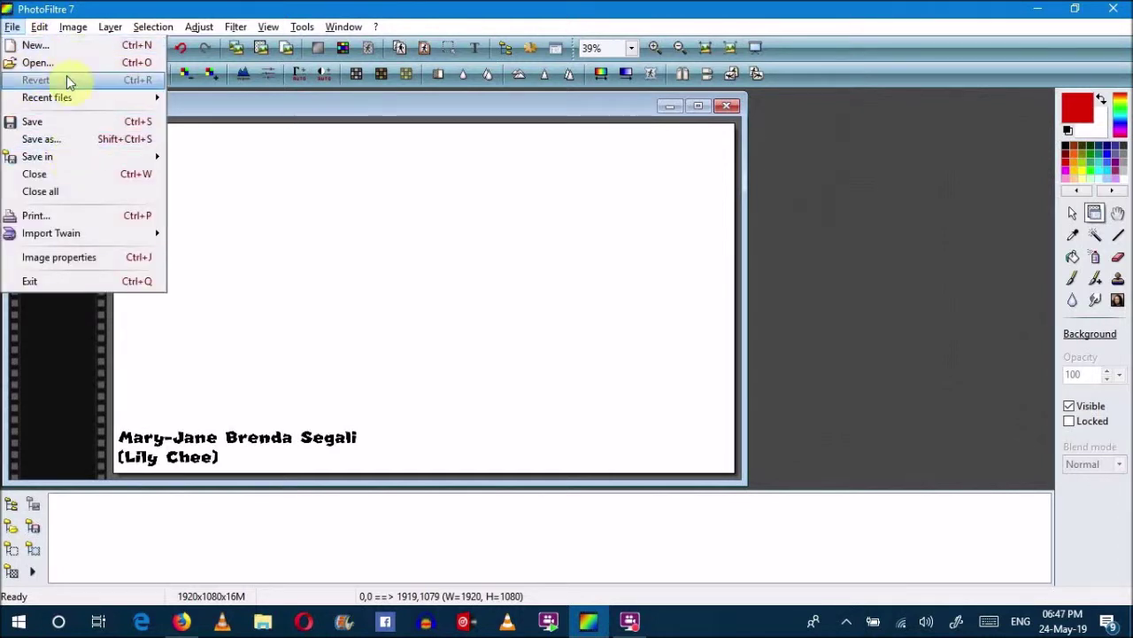
{"action": "left_click", "coordinate": [12, 503]}
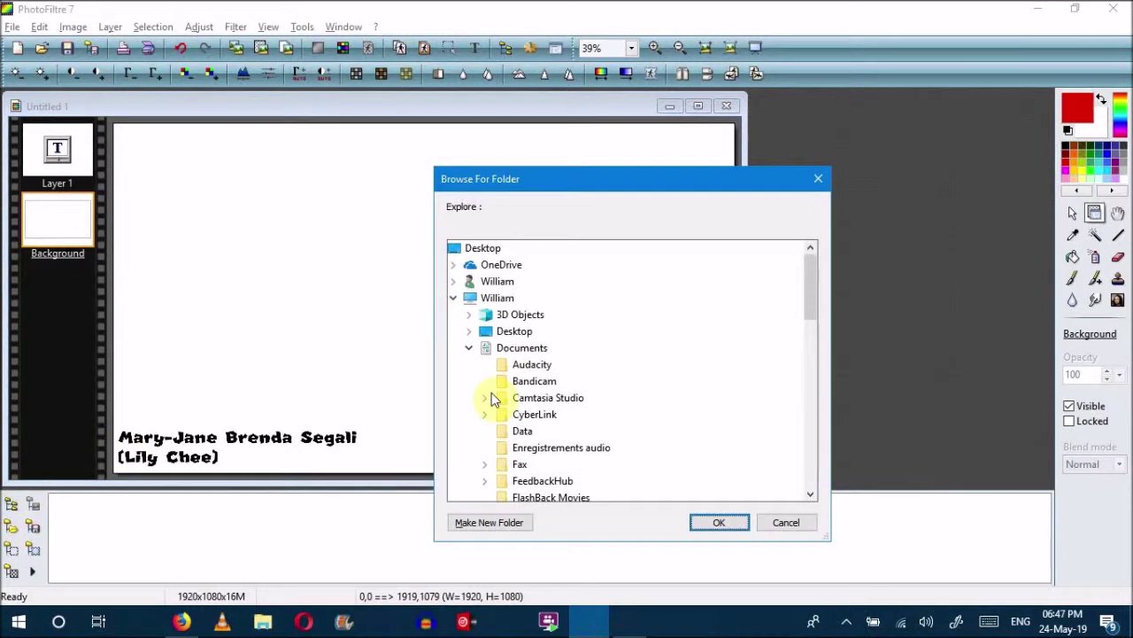
{"action": "left_click_drag", "start_coordinate": [811, 290], "coordinate": [801, 389]}
{"action": "left_click", "coordinate": [499, 403]}
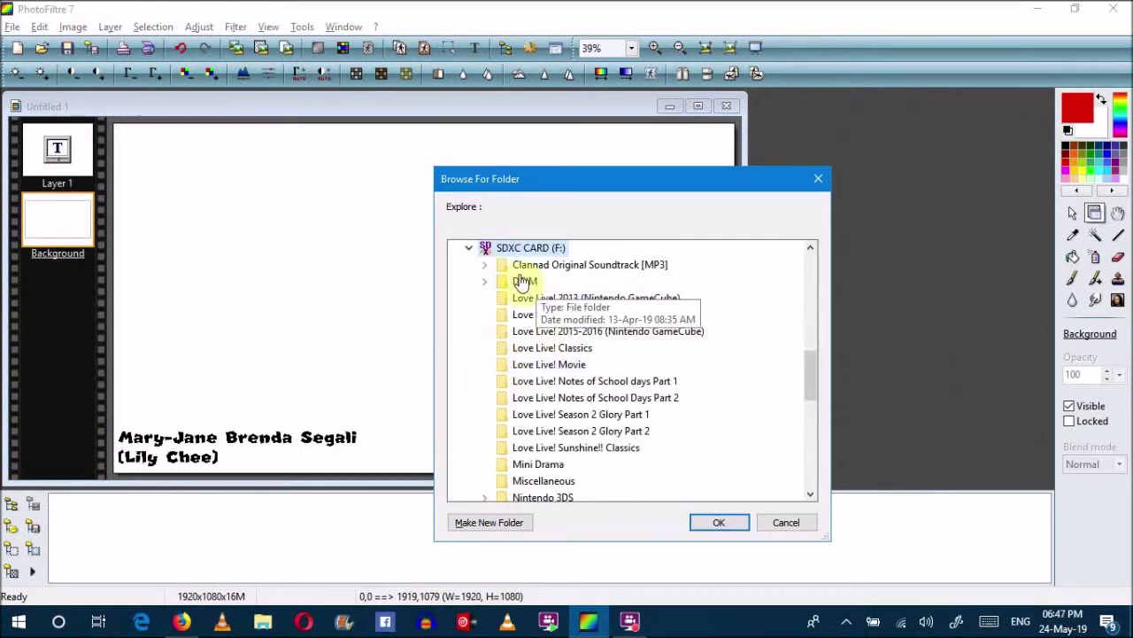
{"action": "double_click", "coordinate": [523, 281]}
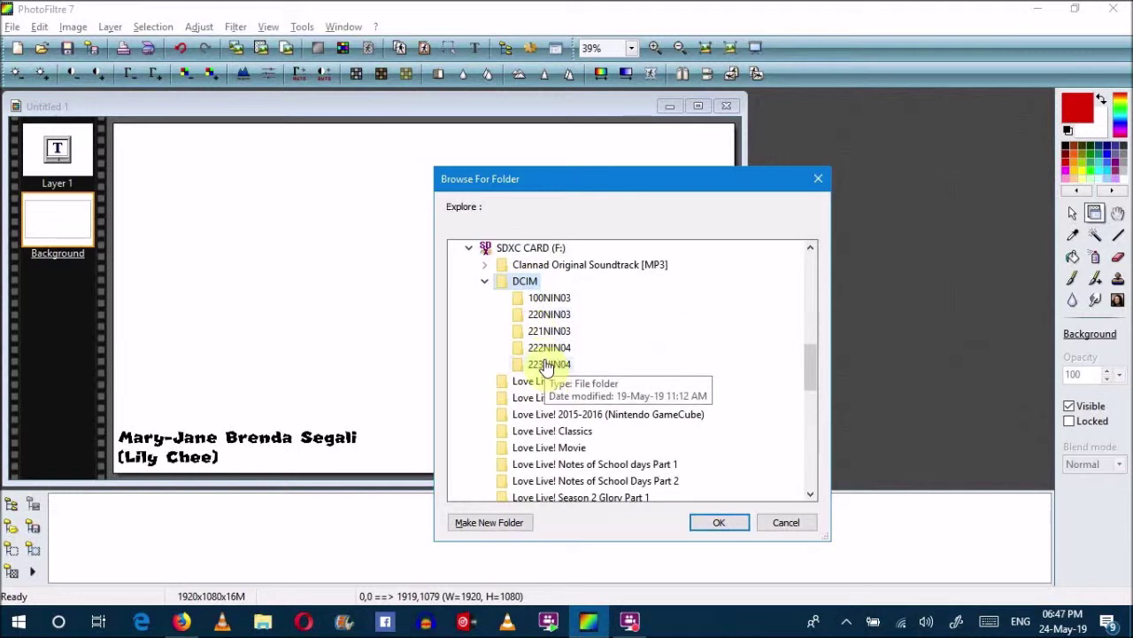
{"action": "left_click", "coordinate": [546, 363]}
{"action": "left_click", "coordinate": [724, 526]}
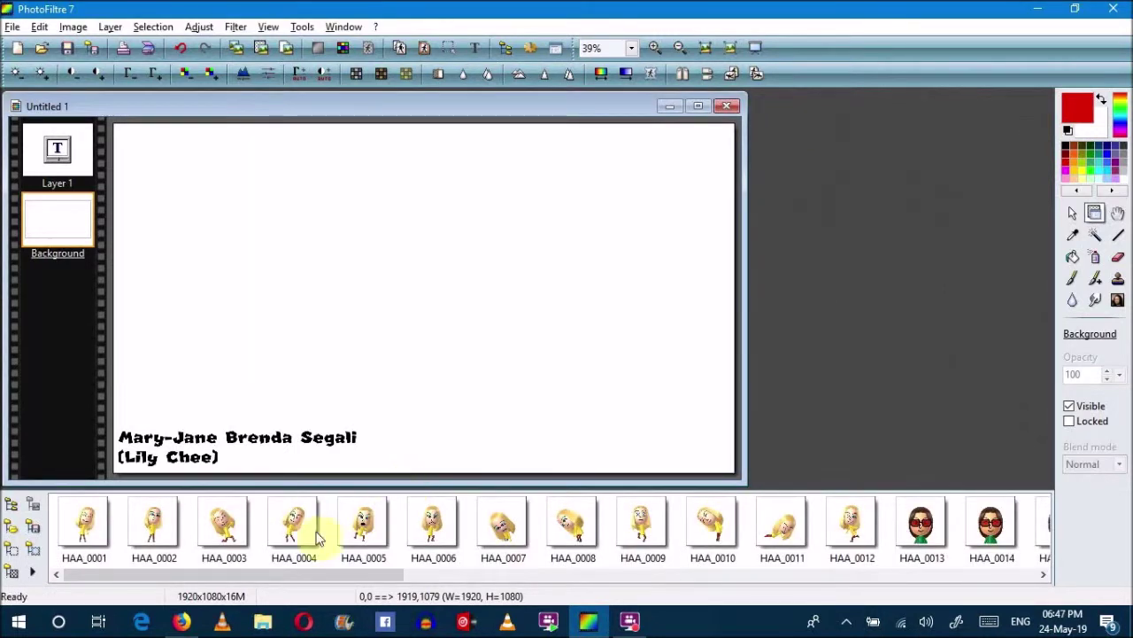
Add the HAA_0028 full-body character in a green dress as a layer on the canvas's right side.
{"action": "left_click_drag", "start_coordinate": [320, 575], "coordinate": [726, 587]}
{"action": "double_click", "coordinate": [776, 527]}
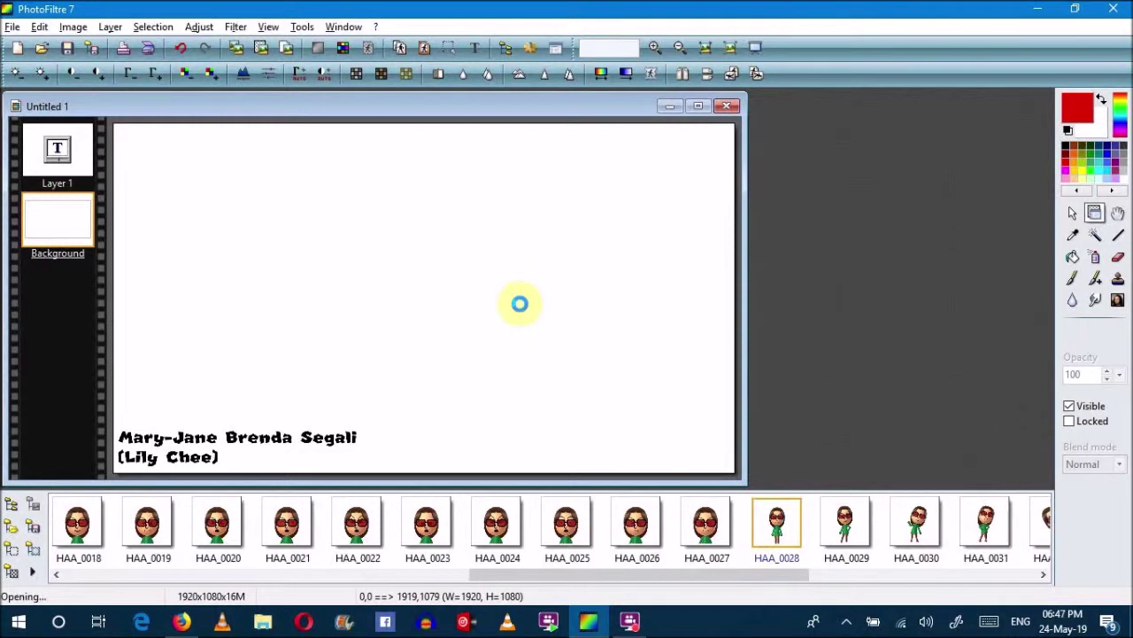
{"action": "left_click_drag", "start_coordinate": [524, 273], "coordinate": [629, 268]}
{"action": "right_click", "coordinate": [567, 206]}
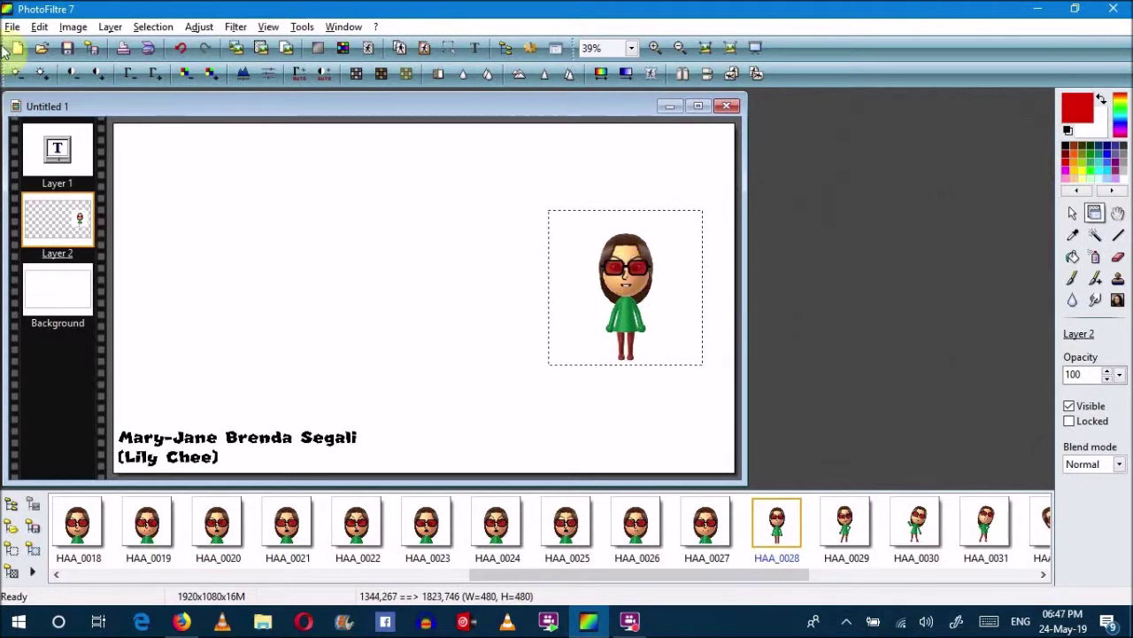
{"action": "left_click", "coordinate": [12, 26]}
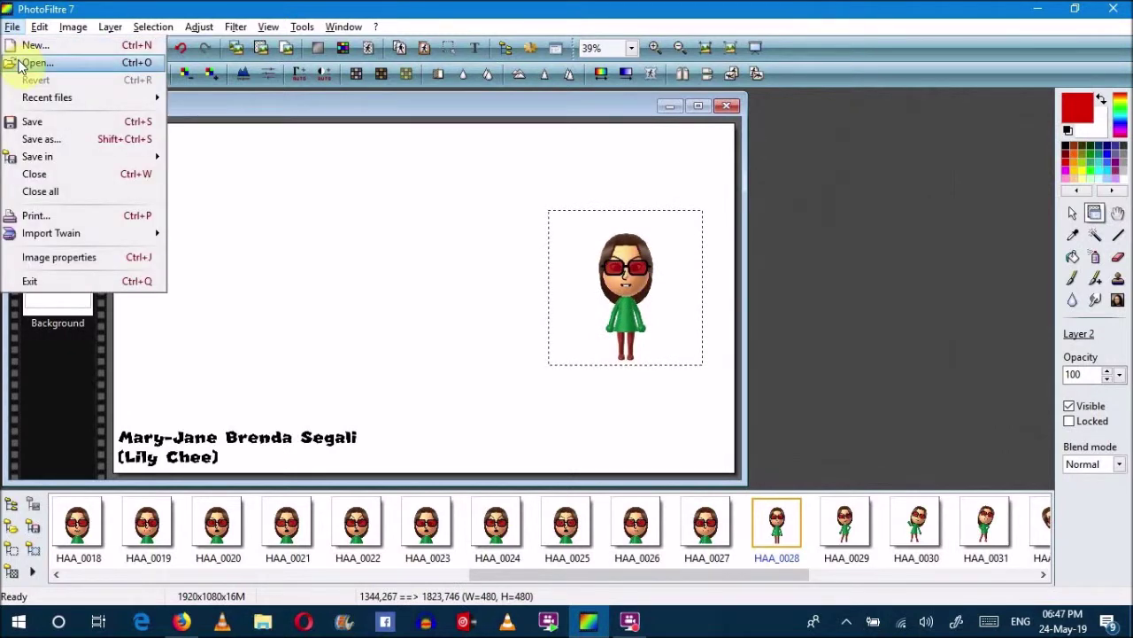
Load the photo folder from Scanned Documents, under this PC's Documents, into the image explorer.
{"action": "left_click", "coordinate": [10, 503]}
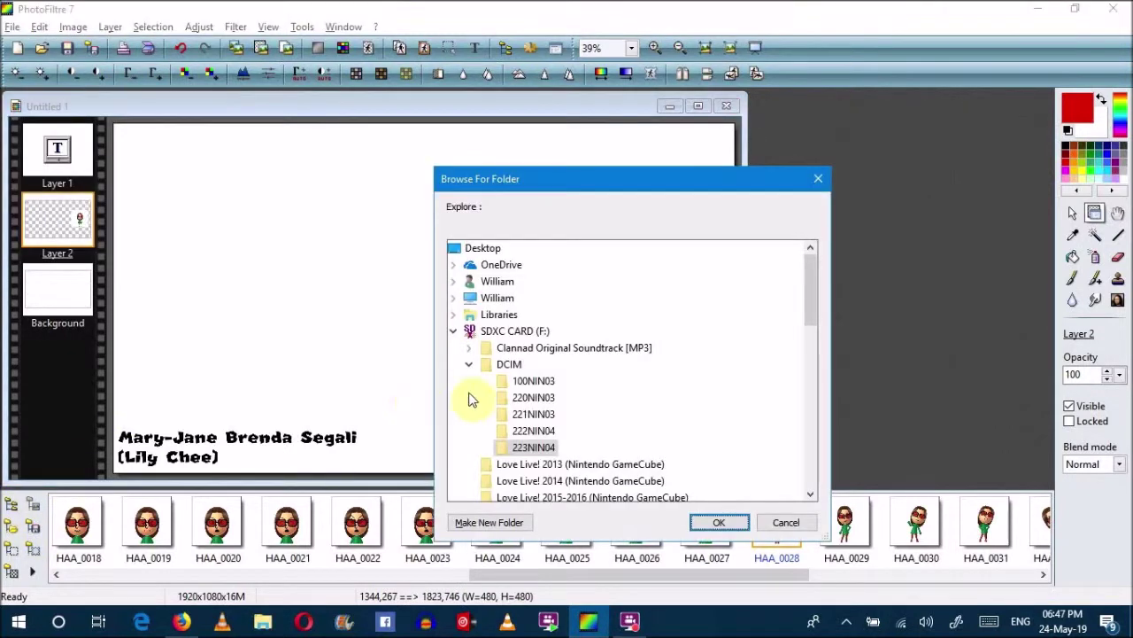
{"action": "left_click", "coordinate": [182, 621]}
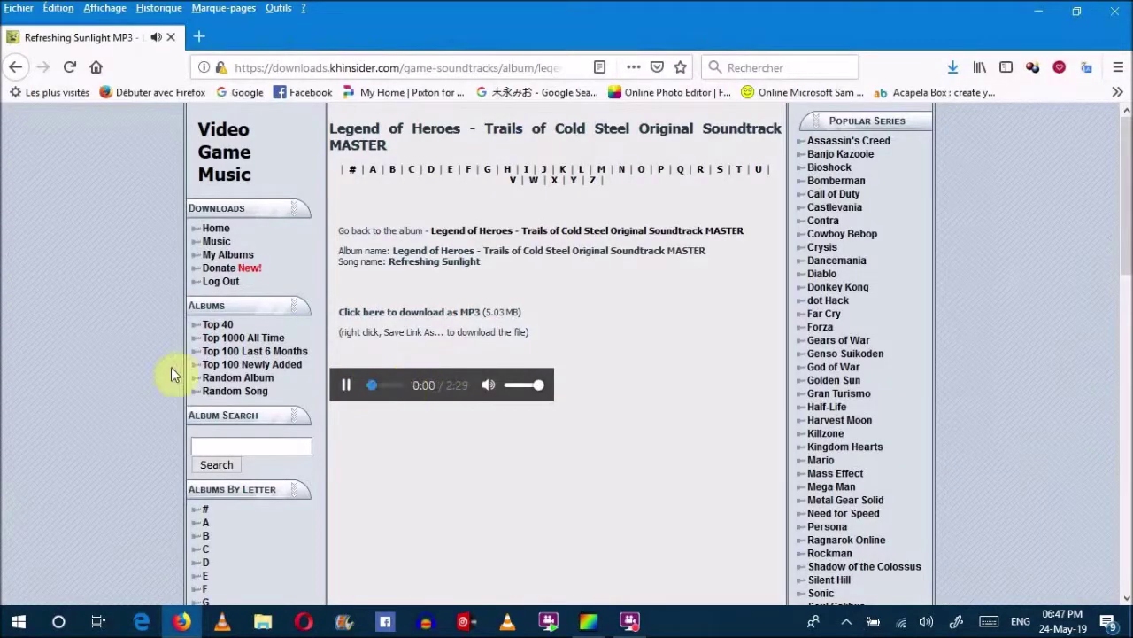
{"action": "left_click", "coordinate": [589, 621]}
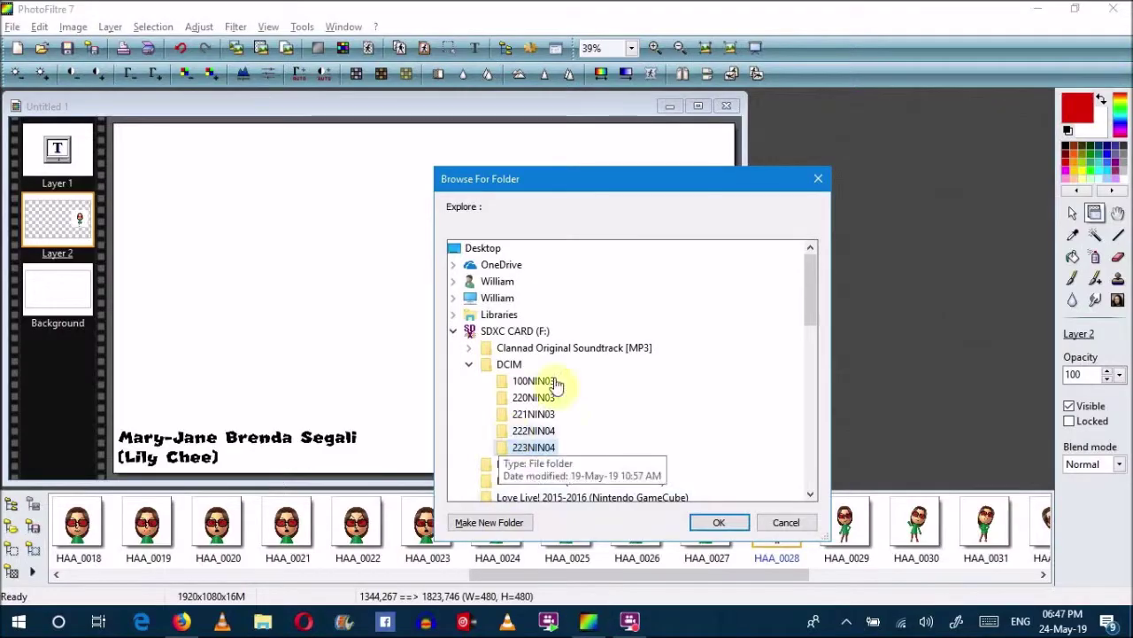
{"action": "left_click", "coordinate": [465, 298]}
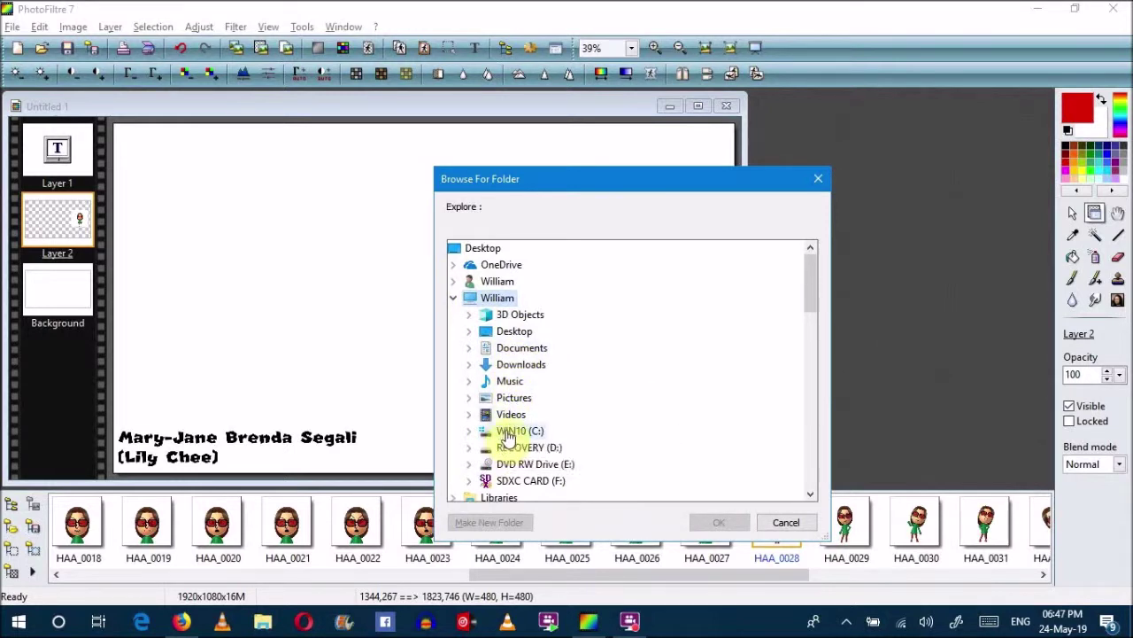
{"action": "double_click", "coordinate": [517, 353]}
{"action": "double_click", "coordinate": [547, 447]}
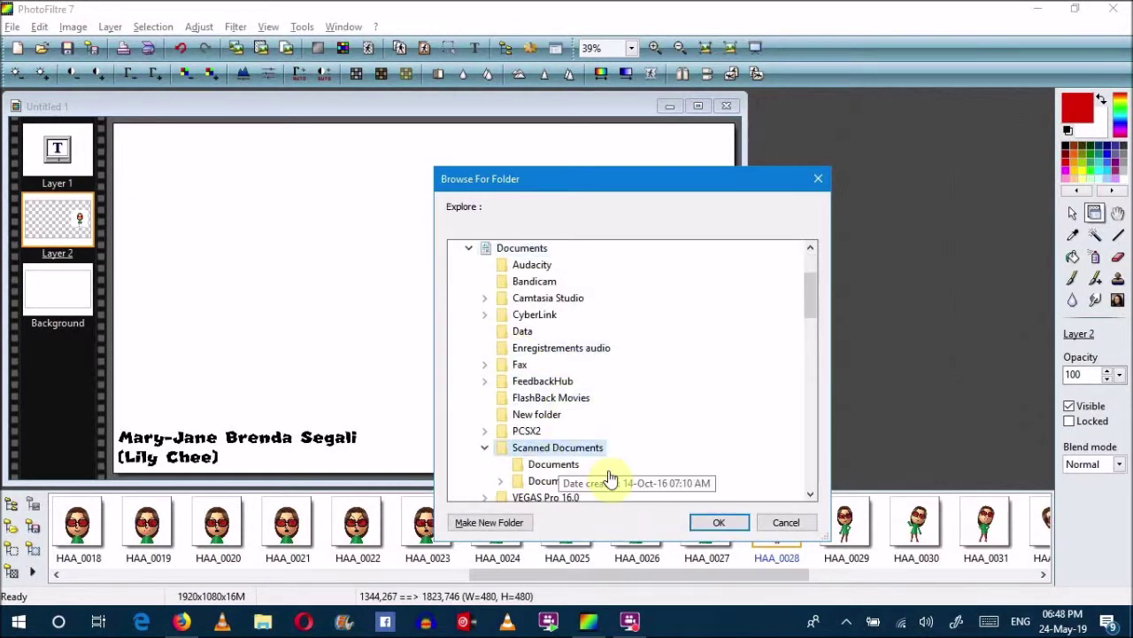
{"action": "left_click", "coordinate": [719, 522]}
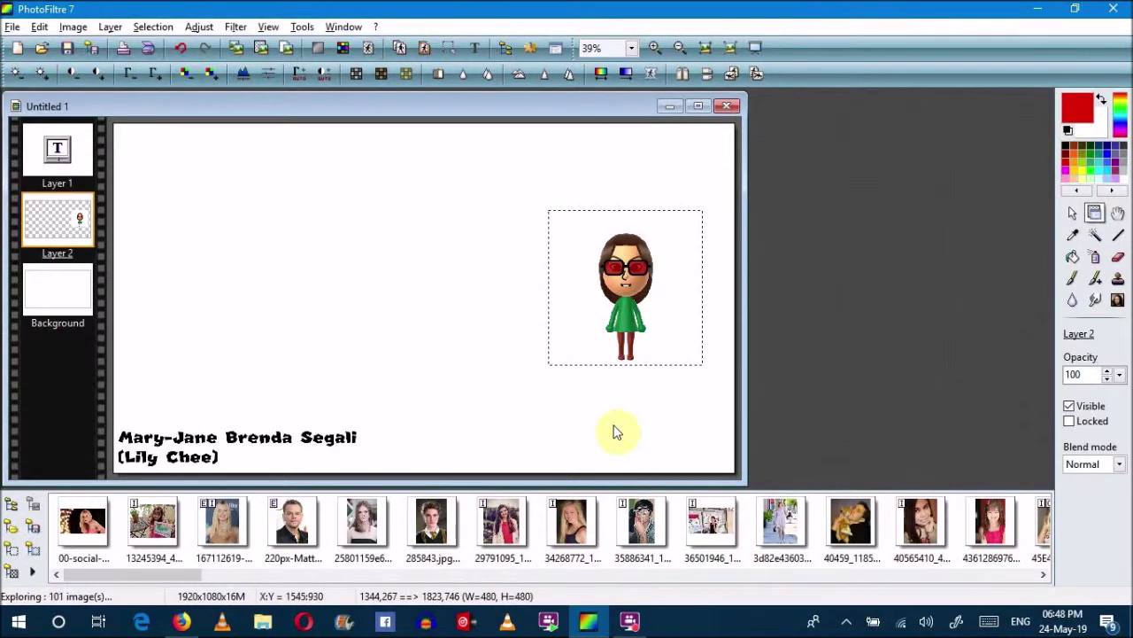
Add the sunset parking-lot photo whose file name starts with 61058182_1 as a layer on the canvas's left half.
{"action": "left_click_drag", "start_coordinate": [177, 574], "coordinate": [296, 575]}
{"action": "left_click_drag", "start_coordinate": [896, 530], "coordinate": [268, 284]}
{"action": "left_click_drag", "start_coordinate": [392, 263], "coordinate": [294, 254]}
Shrink the photo layer to about 809 × 809 pixels, place it above the name text and apply the transformation.
{"action": "right_click", "coordinate": [329, 238]}
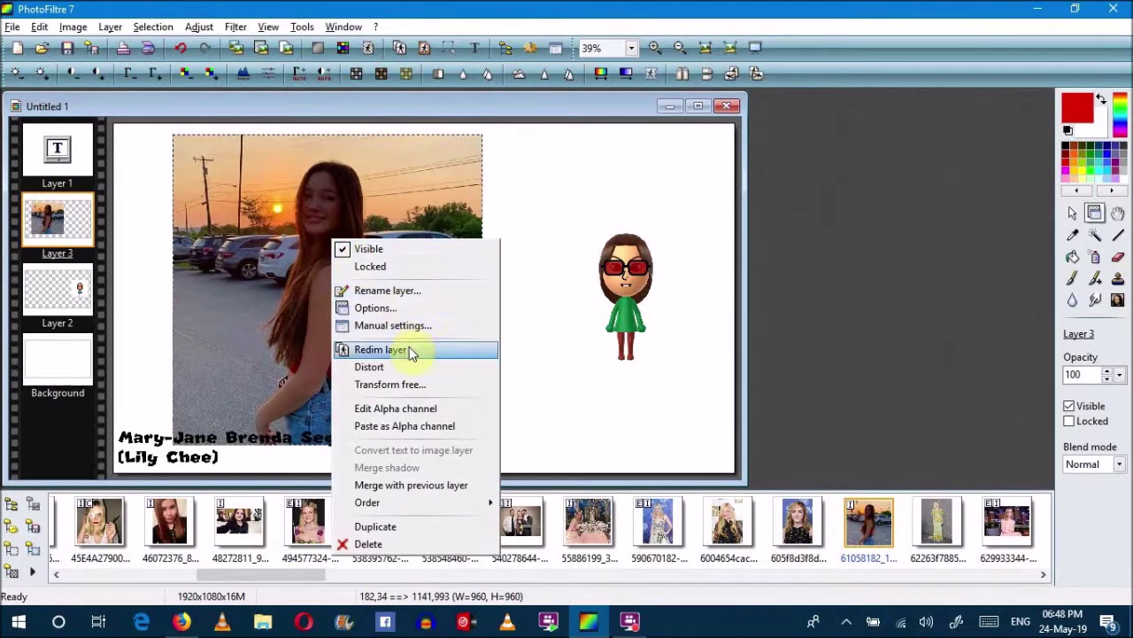
{"action": "left_click", "coordinate": [381, 350]}
{"action": "left_click_drag", "start_coordinate": [483, 134], "coordinate": [433, 184]}
{"action": "left_click_drag", "start_coordinate": [336, 285], "coordinate": [345, 250]}
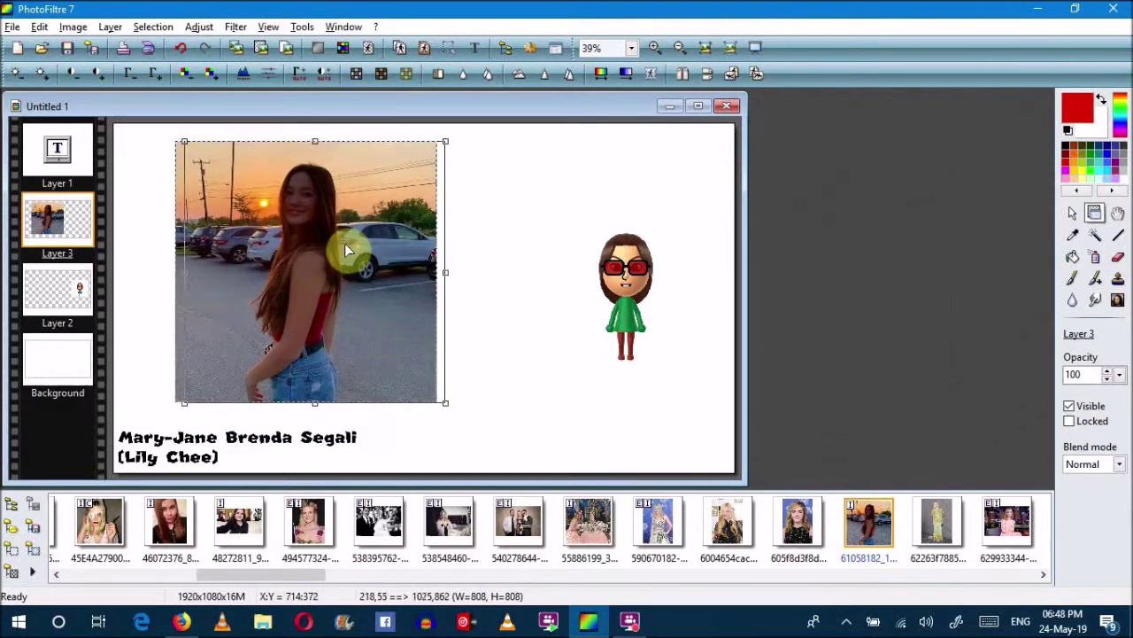
{"action": "right_click", "coordinate": [360, 242]}
{"action": "left_click", "coordinate": [404, 249]}
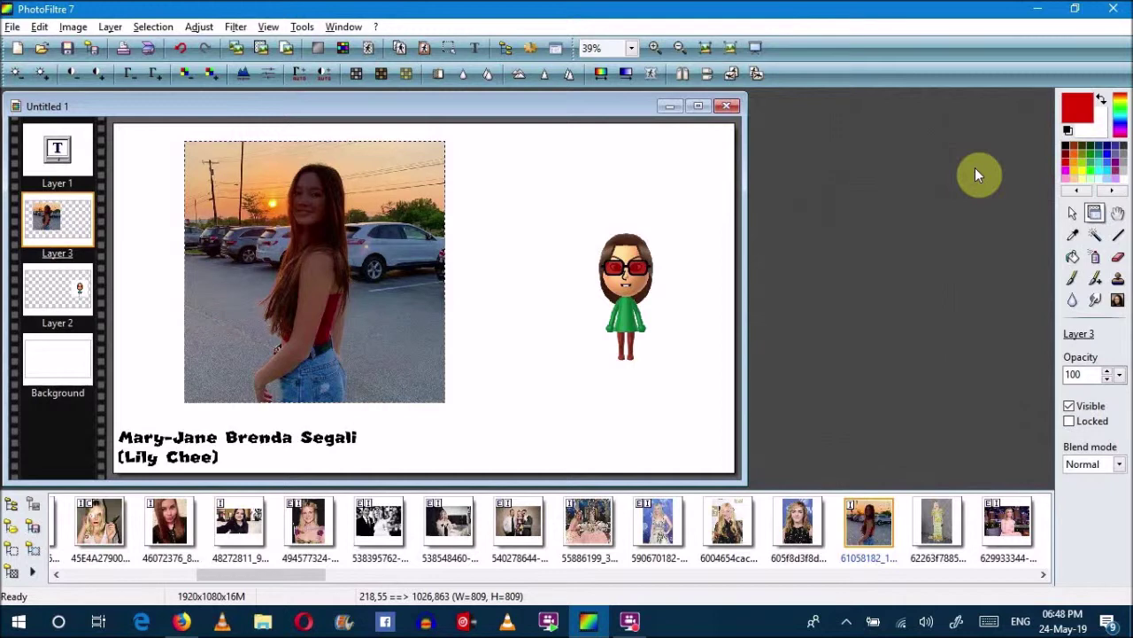
Save the image as the JPEG file Untitled 5.jpg in the Wallpaper folder, accepting the loss of layers.
{"action": "left_click", "coordinate": [12, 27]}
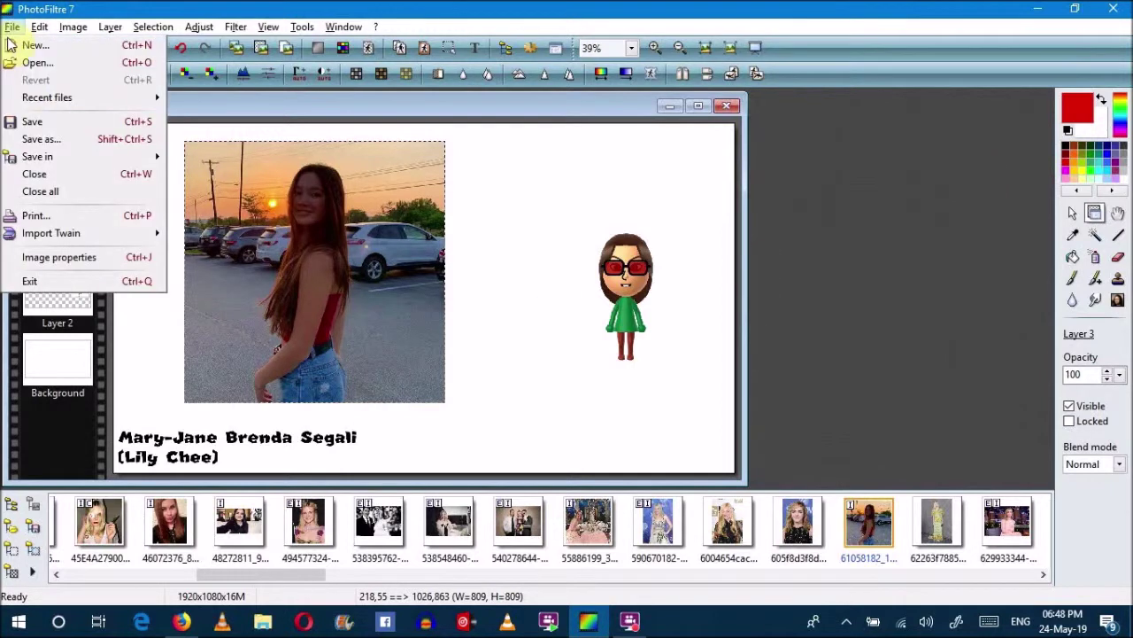
{"action": "left_click", "coordinate": [40, 139]}
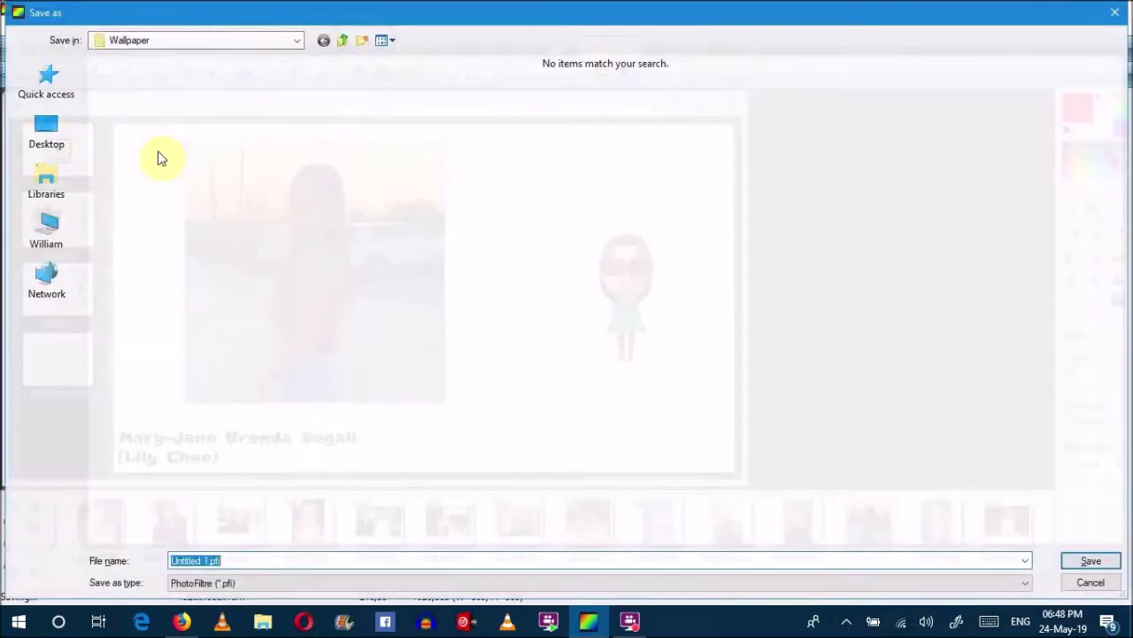
{"action": "left_click", "coordinate": [586, 585]}
{"action": "left_click", "coordinate": [434, 512]}
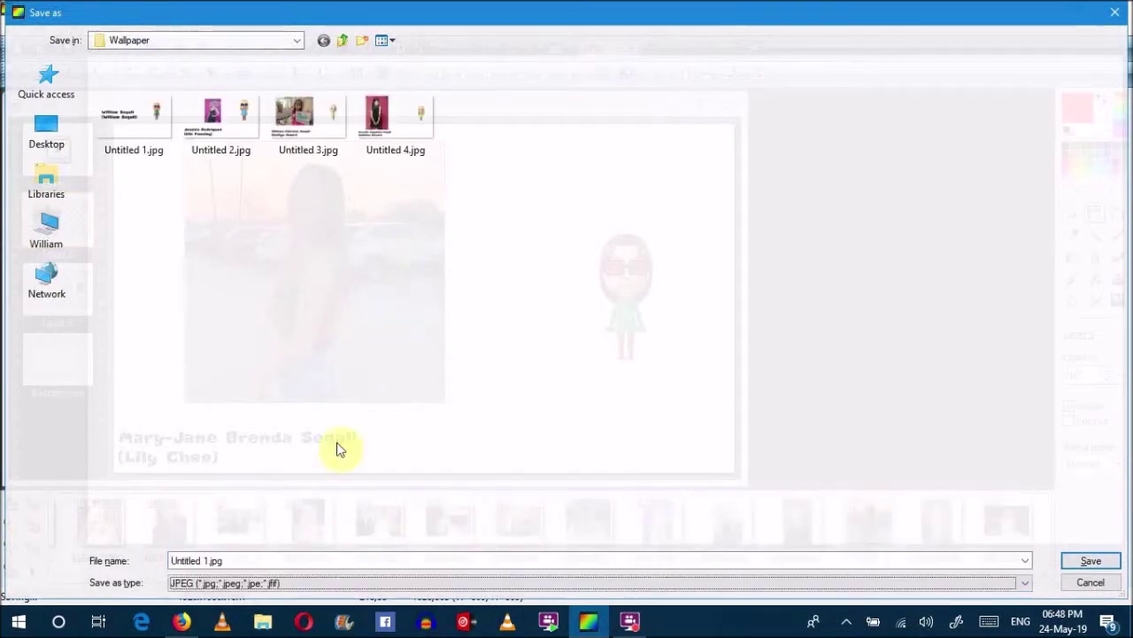
{"action": "left_click", "coordinate": [396, 124]}
{"action": "left_click", "coordinate": [281, 560]}
{"action": "left_click", "coordinate": [280, 562]}
{"action": "key", "text": "Left"}
{"action": "key", "text": "Left"}
{"action": "key", "text": "Left"}
{"action": "key", "text": "Left"}
{"action": "key", "text": "BackSpace"}
{"action": "type", "text": "5"}
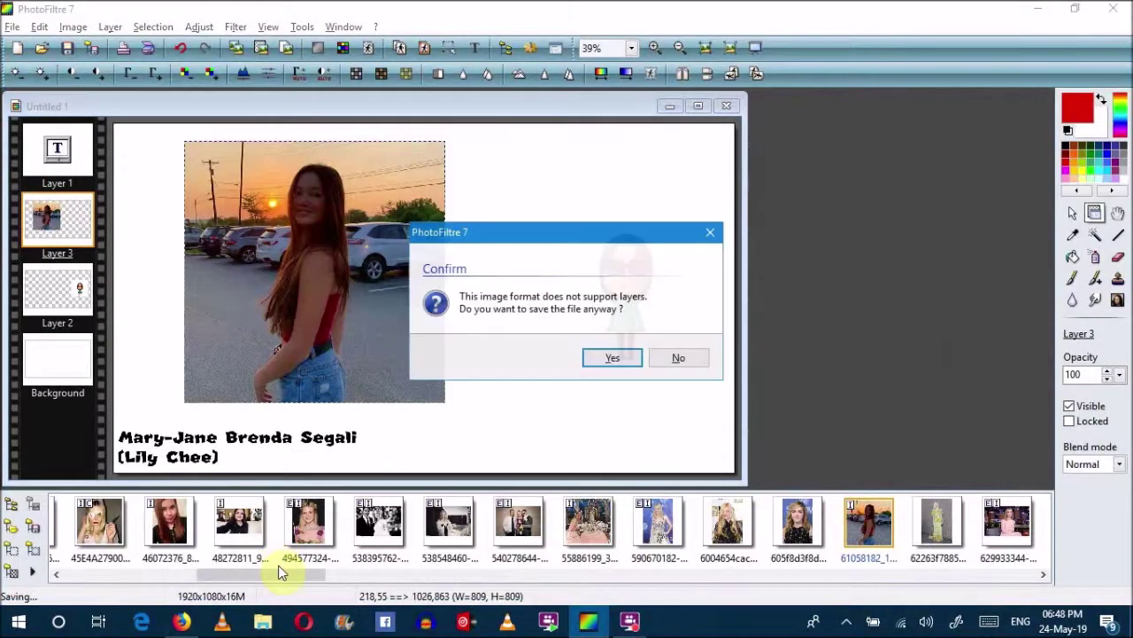
{"action": "left_click", "coordinate": [611, 359]}
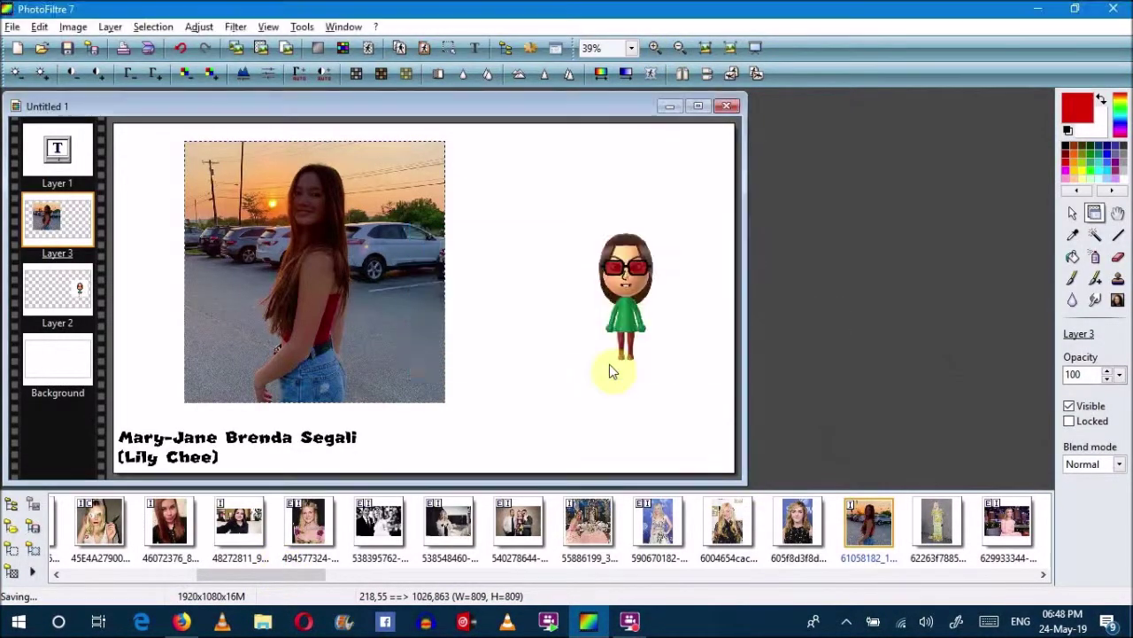
{"action": "left_click", "coordinate": [609, 412]}
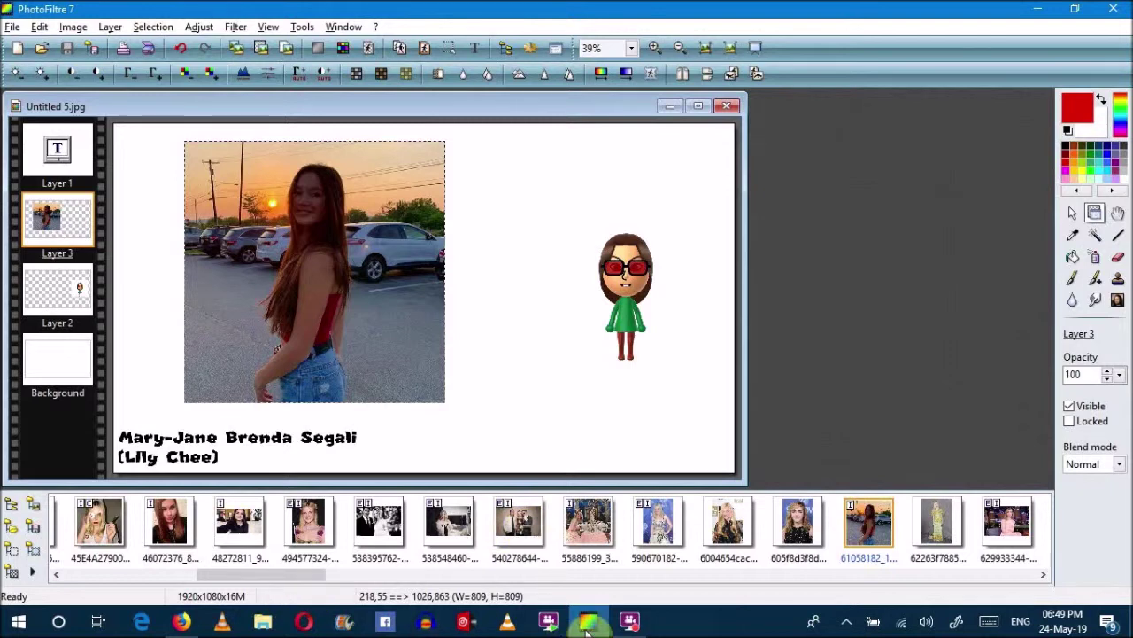
{"action": "left_click", "coordinate": [632, 620]}
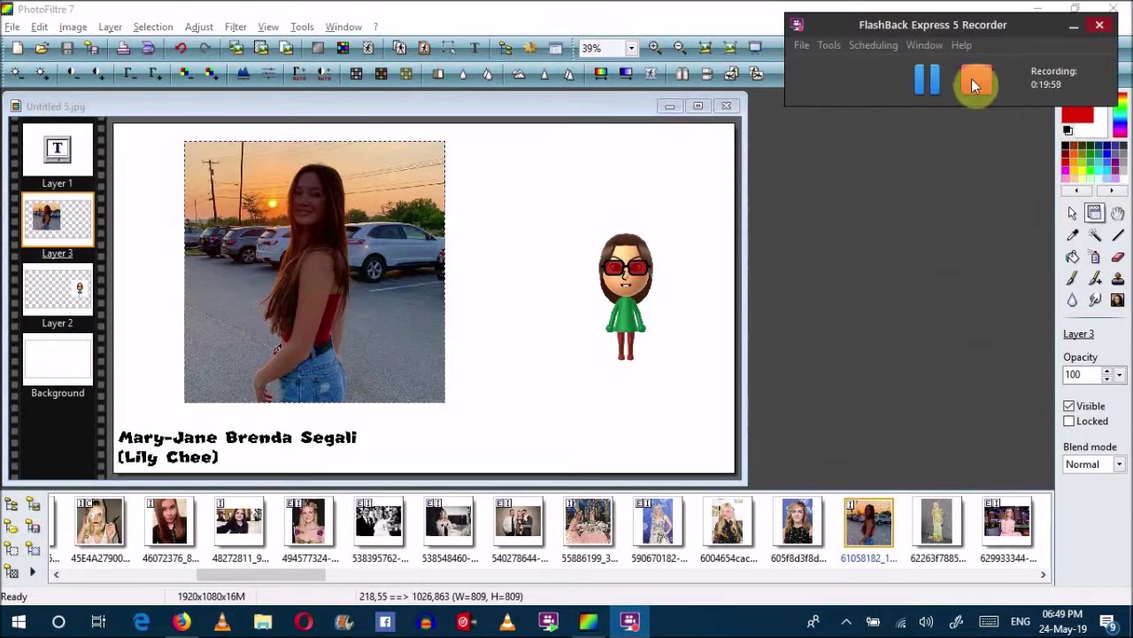
{"action": "left_click", "coordinate": [974, 77]}
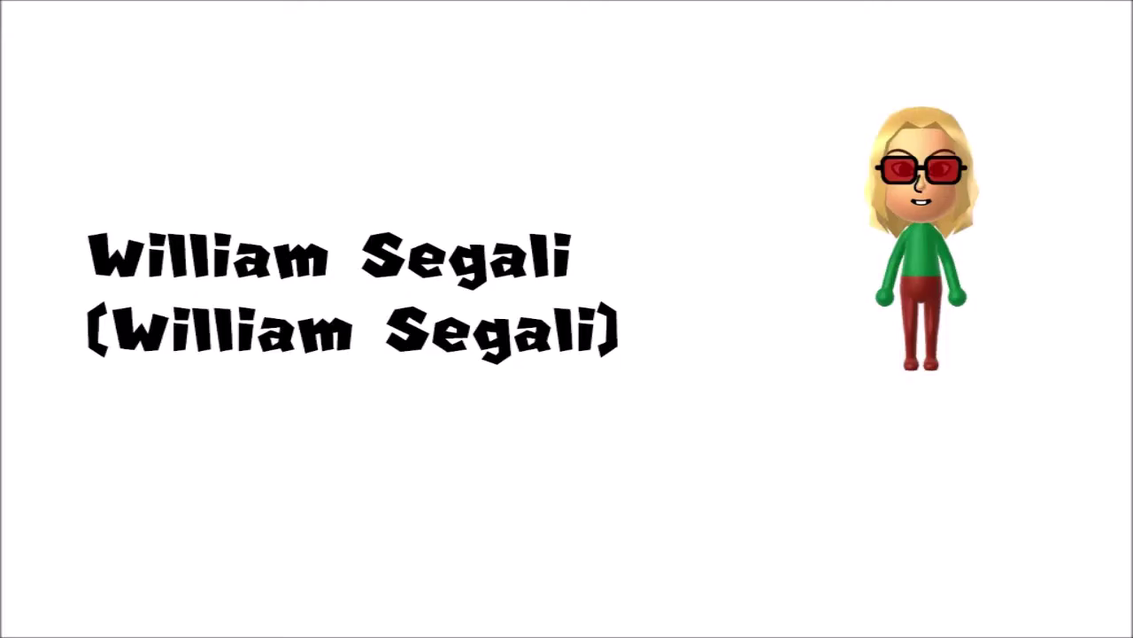